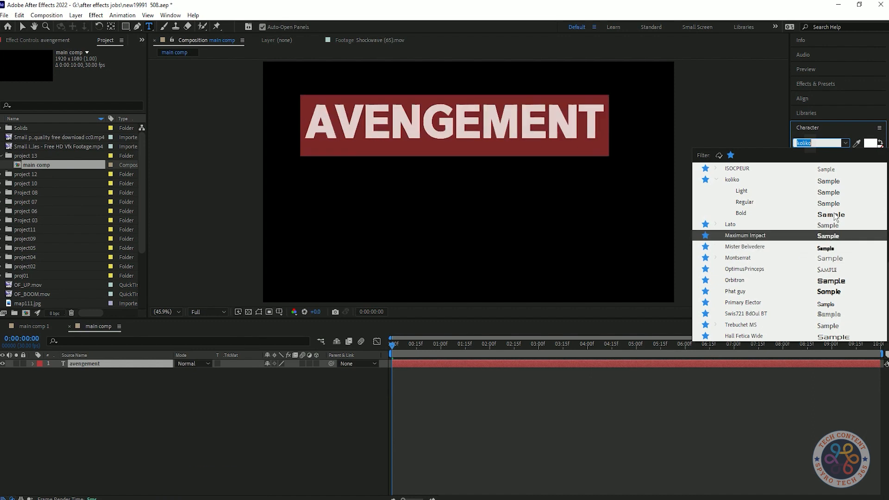
# Browse the favourite fonts, previewing them on the selected AVENGEMENT text to compare their looks
pyautogui.press('Down')
pyautogui.press('Down')
pyautogui.press('Down')
pyautogui.press('Down')
pyautogui.press('Down')
pyautogui.press('Down')
pyautogui.press('Down')
pyautogui.press('Down')
pyautogui.press('Down')
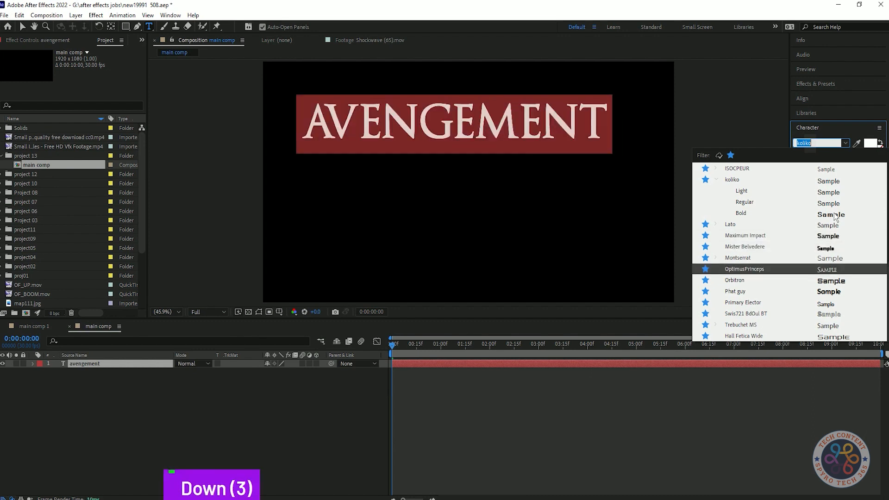
pyautogui.press('Up')
pyautogui.press('Up')
pyautogui.press('Up')
pyautogui.press('Up')
pyautogui.press('Up')
pyautogui.press('Up')
pyautogui.press('Up')
pyautogui.press('Up')
pyautogui.press('Up')
pyautogui.press('Up')
pyautogui.press('Up')
pyautogui.press('Up')
pyautogui.press('Up')
pyautogui.press('Up')
pyautogui.press('Up')
pyautogui.press('Up')
pyautogui.press('Up')
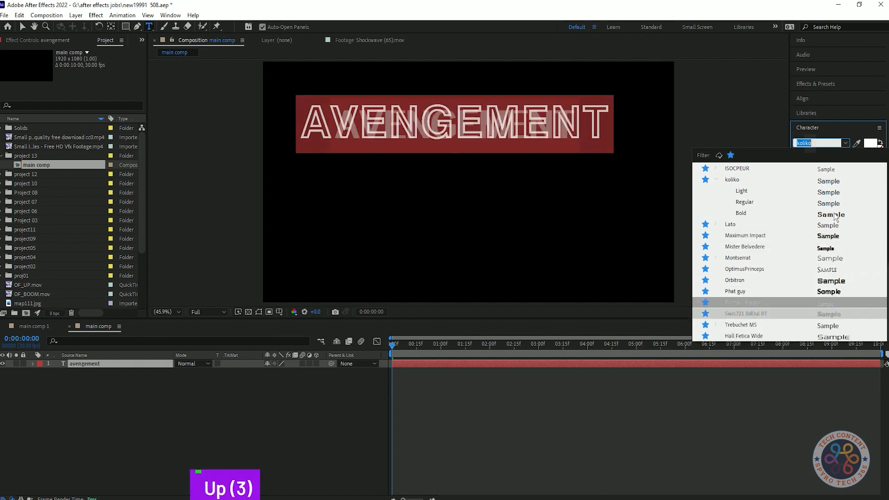
pyautogui.press('Up')
pyautogui.press('Up')
pyautogui.press('Up')
pyautogui.press('Up')
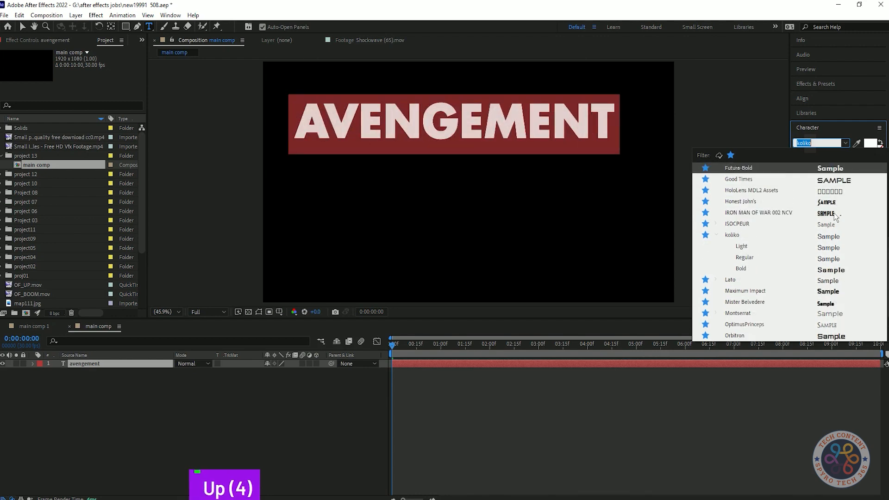
pyautogui.press('Down')
pyautogui.press('Down')
pyautogui.press('Up')
pyautogui.press('Up')
pyautogui.press('Up')
pyautogui.press('Up')
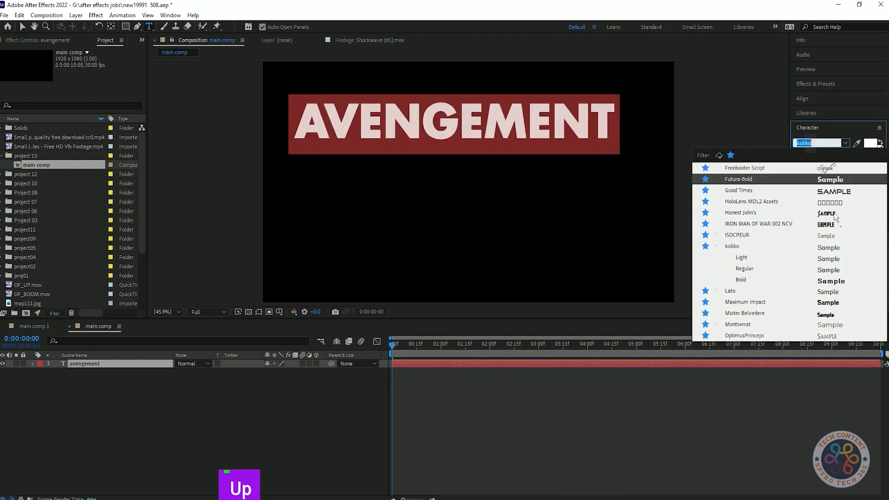
pyautogui.press('Down')
pyautogui.press('Up')
pyautogui.press('Up')
pyautogui.press('Up')
pyautogui.press('Up')
pyautogui.press('Up')
pyautogui.press('Up')
pyautogui.press('Up')
pyautogui.press('Up')
pyautogui.press('Up')
pyautogui.press('Up')
pyautogui.press('Up')
pyautogui.press('Up')
pyautogui.press('Up')
pyautogui.press('Down')
pyautogui.press('Down')
pyautogui.press('Down')
pyautogui.press('Down')
pyautogui.press('Down')
pyautogui.press('Down')
pyautogui.press('Down')
pyautogui.press('Down')
pyautogui.press('Down')
pyautogui.press('Down')
pyautogui.press('Down')
pyautogui.press('Down')
pyautogui.press('Down')
pyautogui.press('Down')
pyautogui.press('Down')
pyautogui.press('Down')
pyautogui.press('Down')
pyautogui.press('Down')
pyautogui.press('Down')
pyautogui.press('Down')
pyautogui.press('Down')
pyautogui.press('Down')
pyautogui.press('Down')
pyautogui.press('Down')
pyautogui.press('Down')
pyautogui.press('Down')
pyautogui.press('Down')
pyautogui.press('Down')
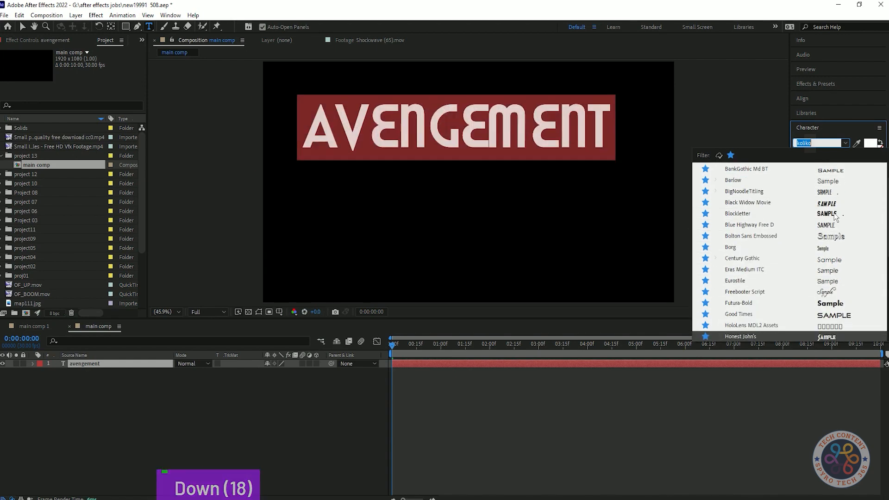
pyautogui.press('Down')
pyautogui.press('Down')
pyautogui.press('Up')
pyautogui.press('Up')
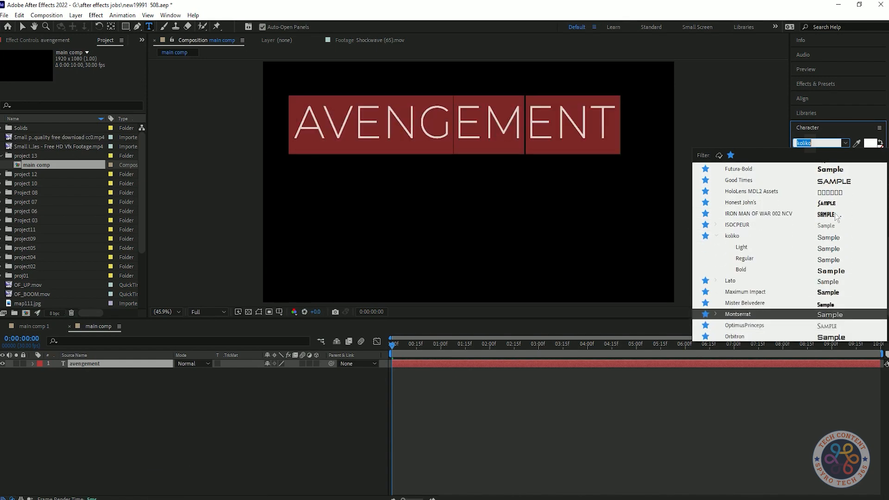
pyautogui.press('Down')
pyautogui.press('Down')
pyautogui.scroll(-5, 800, 273)
pyautogui.scroll(1, 815, 274)
# Set the AVENGEMENT title's font to Montserrat SemiBold, undoing the SemiBold Italic choice, and deselect the text
pyautogui.click(744, 259)
pyautogui.click(852, 147)
pyautogui.click(746, 214)
pyautogui.click(850, 143)
pyautogui.click(774, 218)
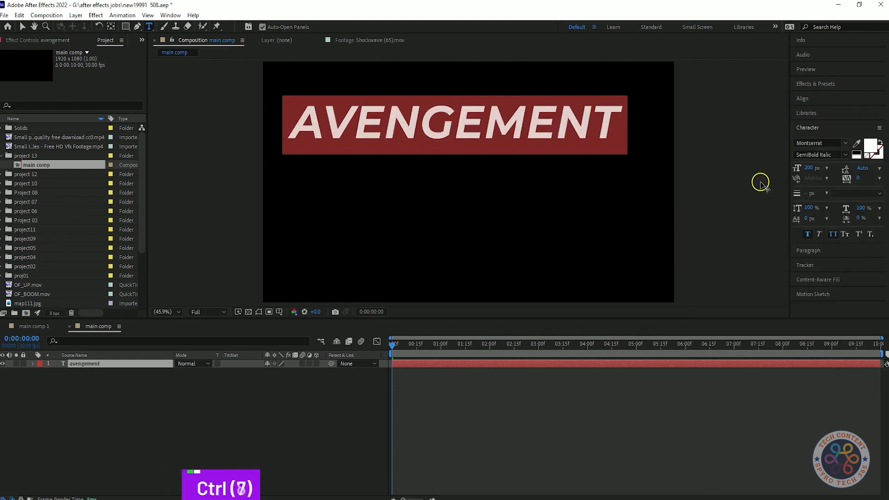
pyautogui.hotkey('ctrl', 'z')
pyautogui.click(223, 403)
# Centre the avengement text layer horizontally and vertically in the composition
pyautogui.click(110, 365)
pyautogui.click(298, 429)
pyautogui.click(156, 365)
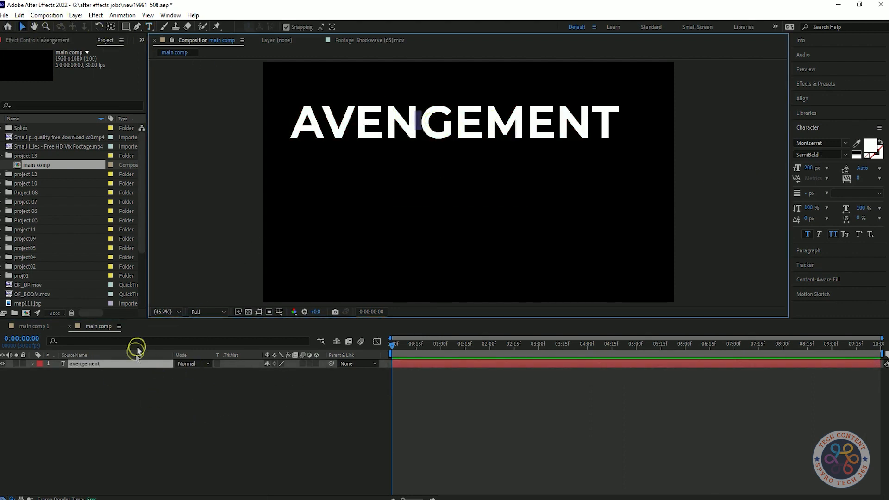
pyautogui.click(412, 142)
pyautogui.click(172, 425)
pyautogui.click(106, 365)
pyautogui.press('v')
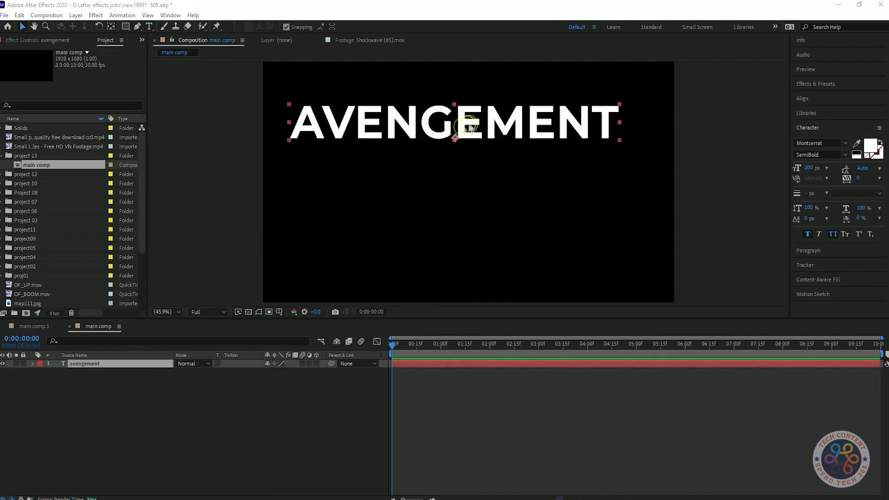
pyautogui.moveTo(470, 125); pyautogui.dragTo(476, 153)
pyautogui.click(804, 98)
pyautogui.click(816, 123)
pyautogui.click(863, 123)
# Select the avengement layer and expand the Text folder of the animation presets
pyautogui.click(288, 419)
pyautogui.click(114, 363)
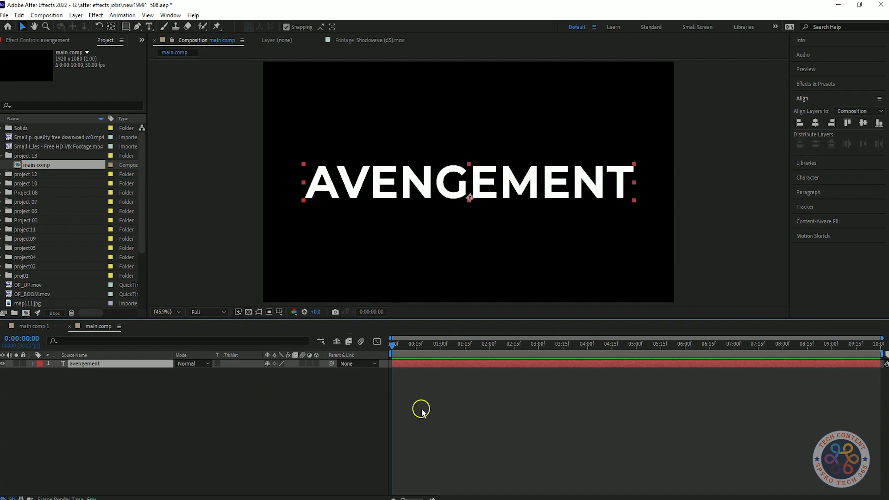
pyautogui.click(819, 69)
pyautogui.click(819, 70)
pyautogui.click(816, 84)
pyautogui.click(794, 107)
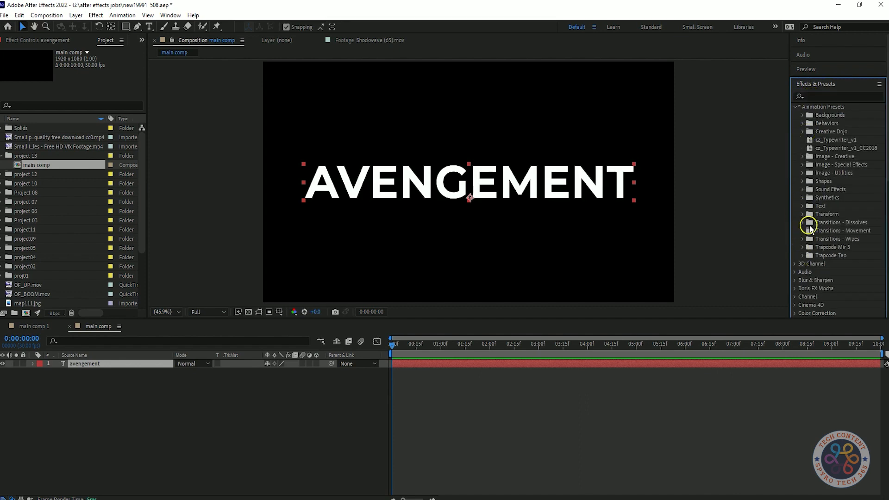
pyautogui.click(803, 205)
pyautogui.scroll(-4, 866, 214)
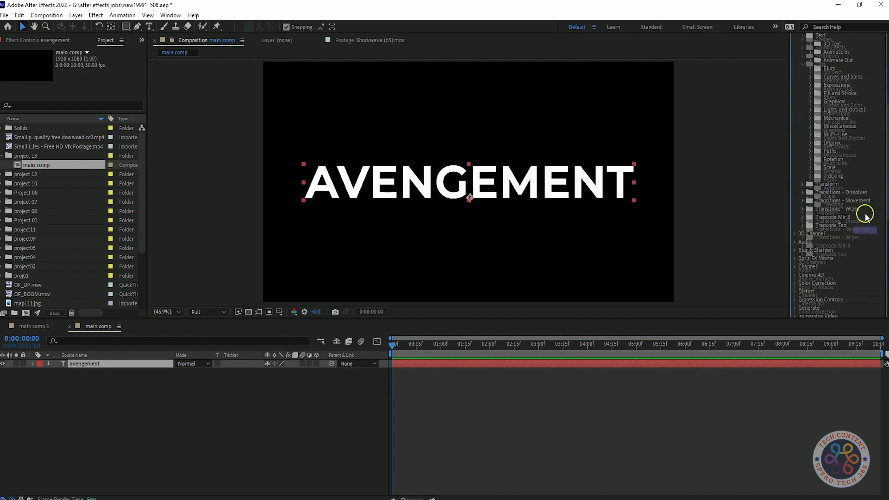
# Try text animation presets such as 3D Bouncing In Centered on the avengement layer, preview the motion, and undo them
pyautogui.click(810, 261)
pyautogui.scroll(-3, 863, 222)
pyautogui.moveTo(852, 221); pyautogui.dragTo(99, 366)
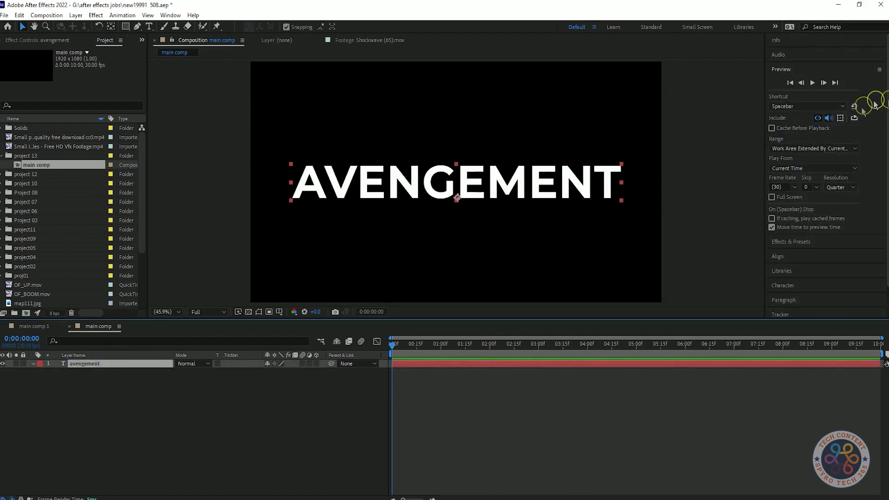
pyautogui.scroll(5, 848, 117)
pyautogui.moveTo(835, 255); pyautogui.dragTo(126, 366)
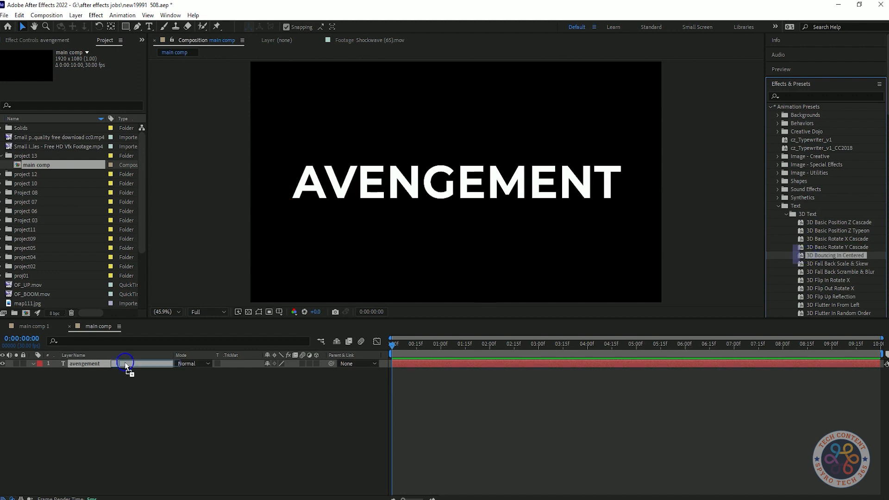
pyautogui.press('space')
pyautogui.press('space')
pyautogui.hotkey('ctrl', 'z')
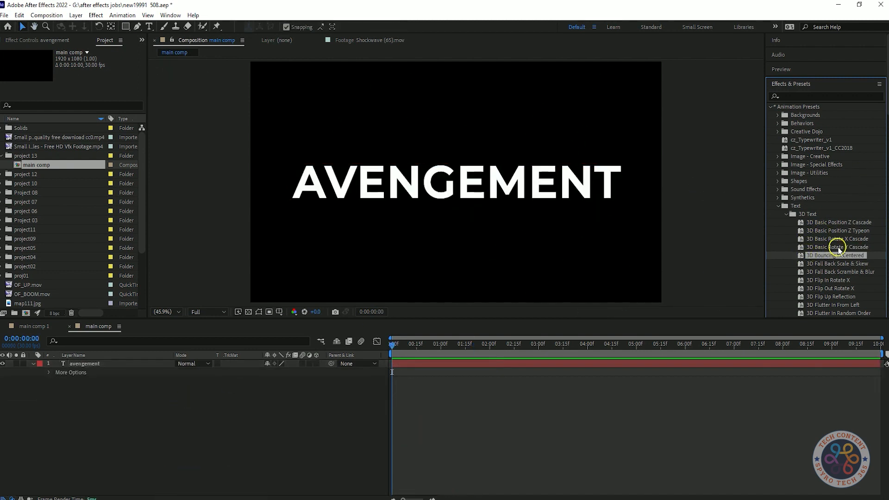
# Try the 3D Basic Position Z Cascade preset on the avengement layer, preview it, and undo it
pyautogui.moveTo(838, 223); pyautogui.dragTo(126, 366)
pyautogui.press('space')
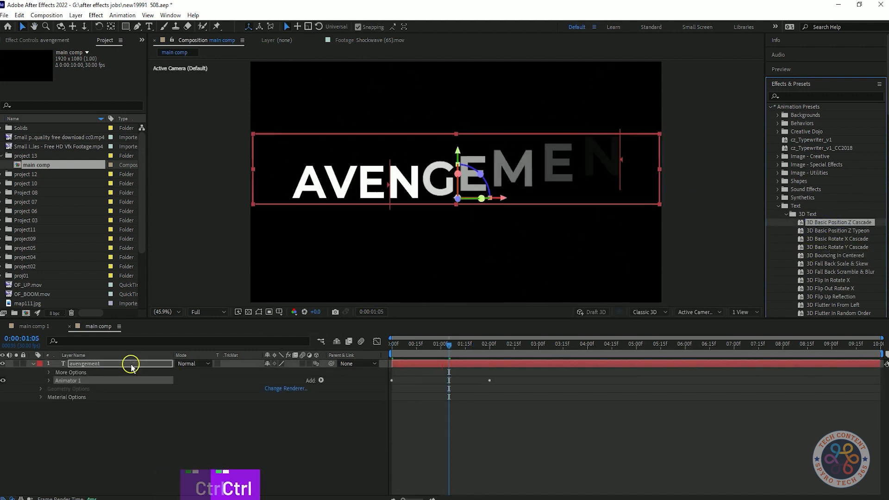
pyautogui.hotkey('ctrl', 'z')
# Apply the 3D Basic Rotate Y Cascade preset to the avengement layer, preview it, and reveal the layer's keyframes
pyautogui.moveTo(856, 248); pyautogui.dragTo(126, 366)
pyautogui.press('space')
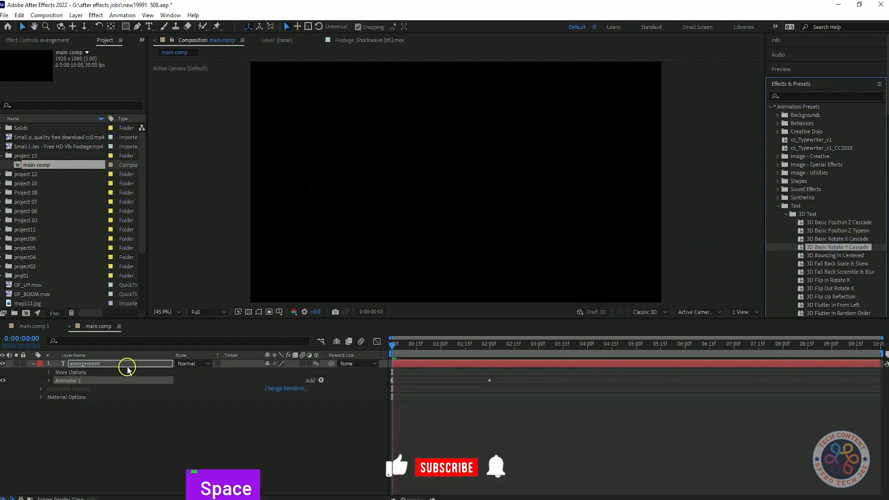
pyautogui.press('space')
pyautogui.press('u')
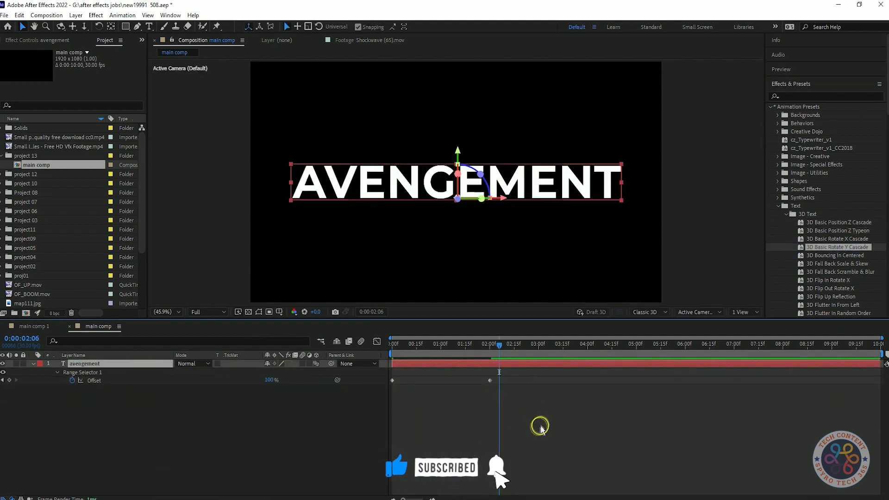
# Move the last Offset keyframe to 0:00:01:00 and preview the faster text animation
pyautogui.click(430, 347)
pyautogui.moveTo(430, 351); pyautogui.dragTo(441, 349)
pyautogui.moveTo(490, 381); pyautogui.dragTo(441, 381)
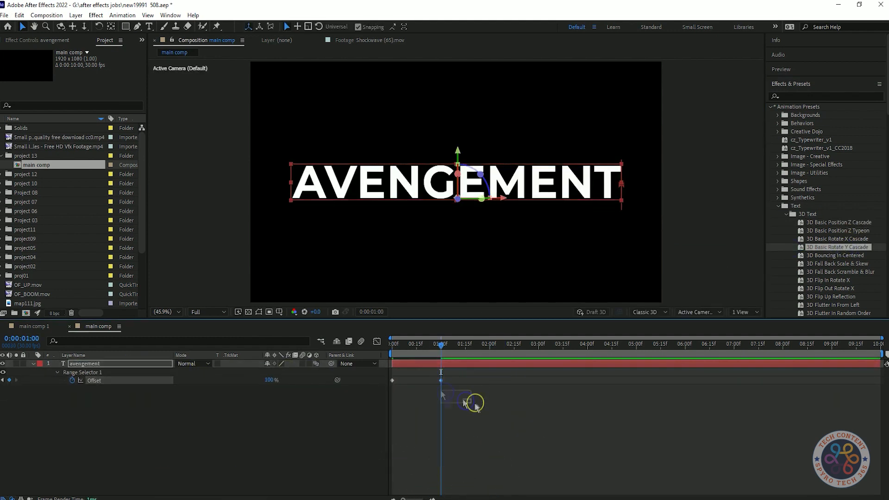
pyautogui.press('Home')
pyautogui.press('space')
# Apply Easy Ease to both Offset keyframes and move the last one to 0:00:01:15
pyautogui.click(458, 345)
pyautogui.moveTo(451, 392); pyautogui.dragTo(425, 371)
pyautogui.moveTo(441, 381); pyautogui.dragTo(466, 382)
pyautogui.moveTo(464, 350); pyautogui.dragTo(363, 339)
# Play back the eased title animation from the start and save the project
pyautogui.press('space')
pyautogui.press('space')
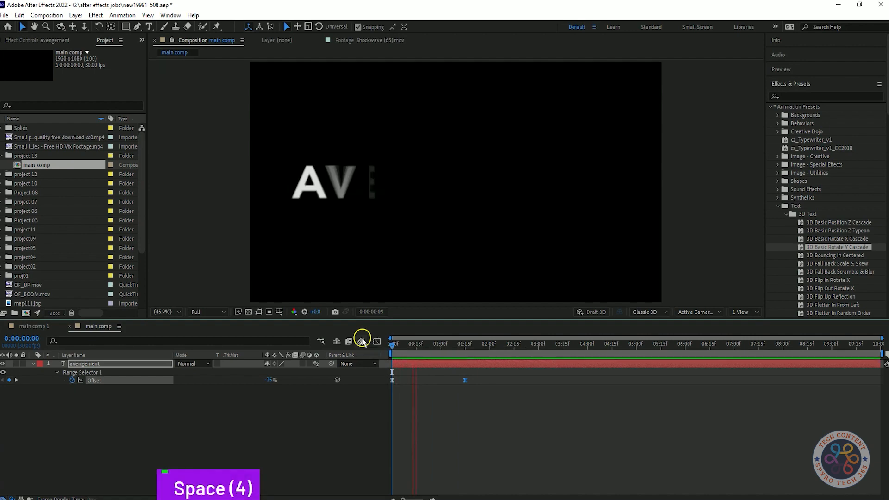
pyautogui.press('space')
pyautogui.click(323, 403)
pyautogui.hotkey('ctrl', 's')
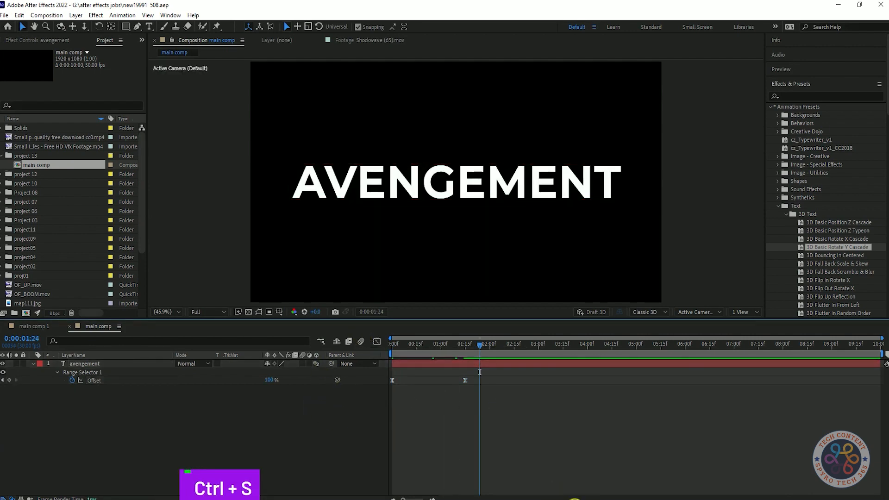
# Add a Gradient Overlay layer style to the avengement layer and open its colours for editing below the title
pyautogui.rightClick(118, 364)
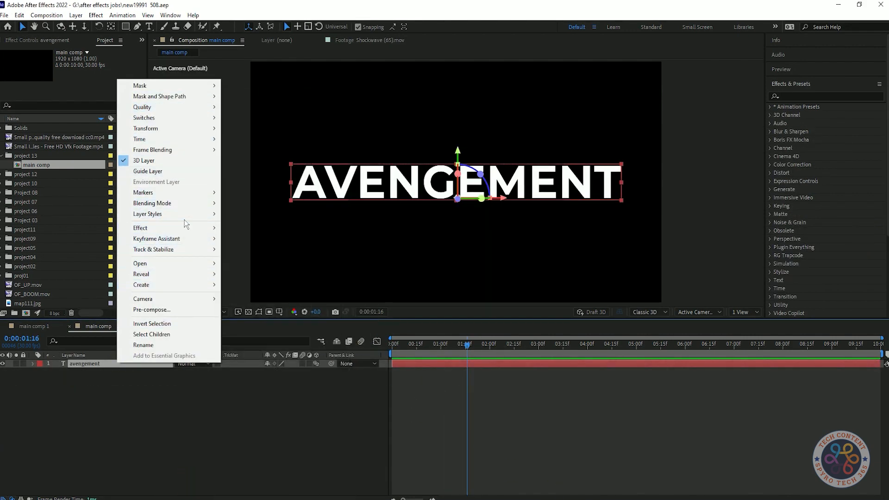
pyautogui.click(253, 322)
pyautogui.click(50, 406)
pyautogui.click(271, 430)
pyautogui.moveTo(697, 184); pyautogui.dragTo(201, 219)
# Add several grey colour stops along the gradient, including an ABA6A6 stop at 56.3%, and undo the last stray stop change
pyautogui.moveTo(130, 296); pyautogui.dragTo(132, 329)
pyautogui.click(156, 257)
pyautogui.moveTo(236, 256)
pyautogui.mouseDown()
pyautogui.moveTo(217, 258)
pyautogui.moveTo(303, 257)
pyautogui.moveTo(173, 258)
pyautogui.moveTo(301, 258)
pyautogui.mouseUp()
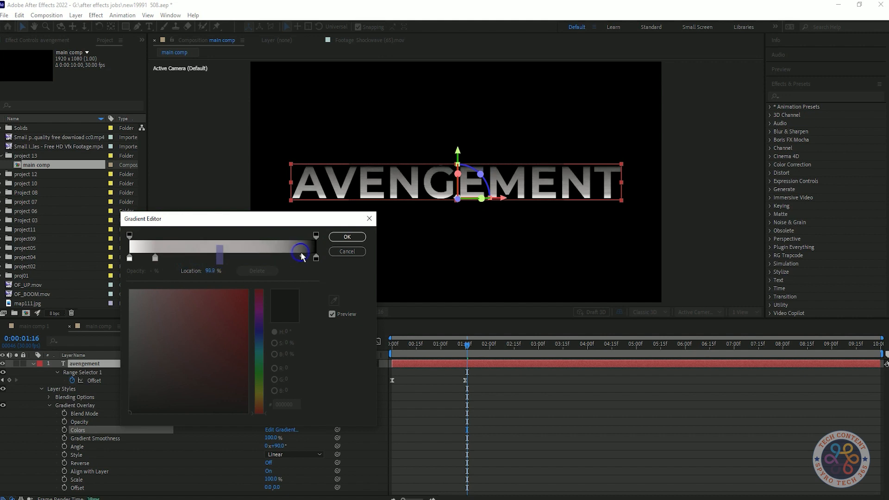
pyautogui.moveTo(198, 257); pyautogui.dragTo(261, 257)
pyautogui.click(274, 343)
pyautogui.moveTo(160, 316); pyautogui.dragTo(181, 338)
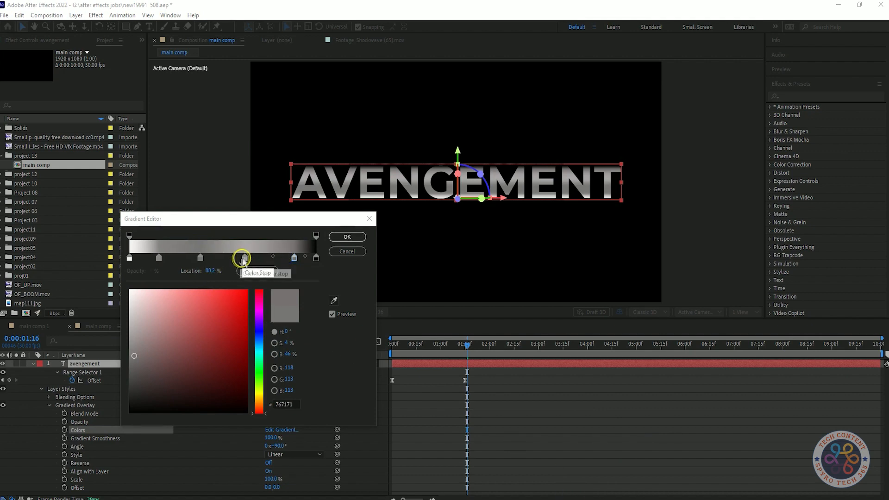
pyautogui.moveTo(243, 258)
pyautogui.mouseDown()
pyautogui.moveTo(221, 258)
pyautogui.moveTo(254, 260)
pyautogui.moveTo(235, 259)
pyautogui.mouseUp()
pyautogui.click(218, 257)
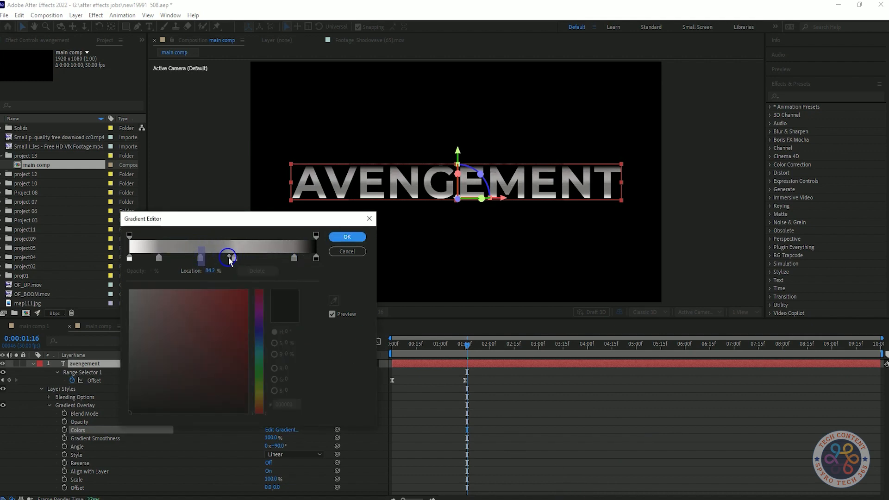
pyautogui.hotkey('ctrl', 'z')
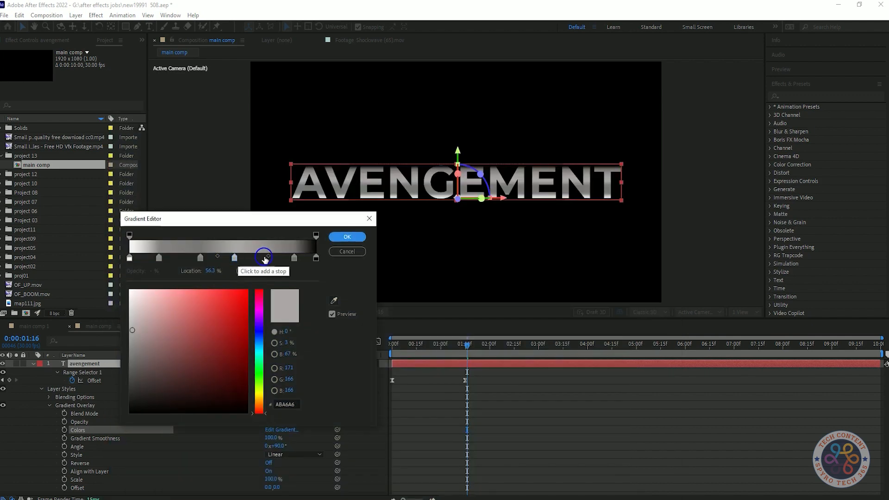
# Set the 38% gradient stop's colour to 7C7B7B and the first stop's colour to DCD9D9
pyautogui.click(200, 258)
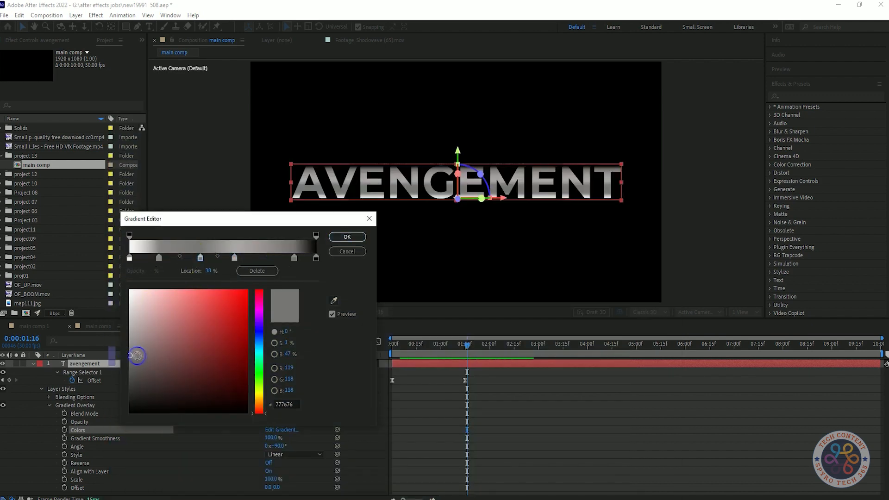
pyautogui.moveTo(129, 359)
pyautogui.mouseDown()
pyautogui.moveTo(131, 308)
pyautogui.moveTo(133, 359)
pyautogui.moveTo(185, 419)
pyautogui.moveTo(130, 353)
pyautogui.mouseUp()
pyautogui.moveTo(130, 258)
pyautogui.mouseDown()
pyautogui.moveTo(196, 258)
pyautogui.moveTo(119, 259)
pyautogui.moveTo(131, 259)
pyautogui.mouseUp()
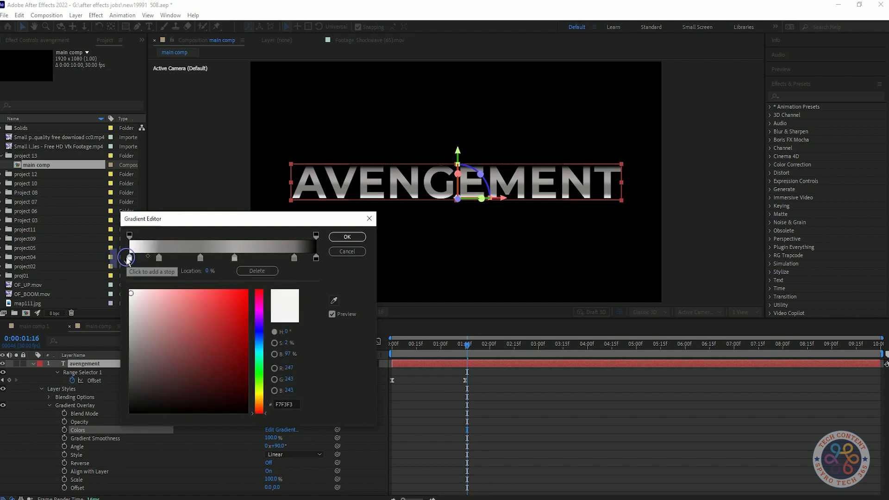
pyautogui.moveTo(133, 297); pyautogui.dragTo(126, 277)
# Shift the second-to-last stop inward and lighten it, set the end stop to 434141 at 92.8%, and accept the gradient
pyautogui.moveTo(294, 258)
pyautogui.mouseDown()
pyautogui.moveTo(264, 262)
pyautogui.moveTo(279, 264)
pyautogui.mouseUp()
pyautogui.moveTo(135, 354); pyautogui.dragTo(125, 325)
pyautogui.click(318, 258)
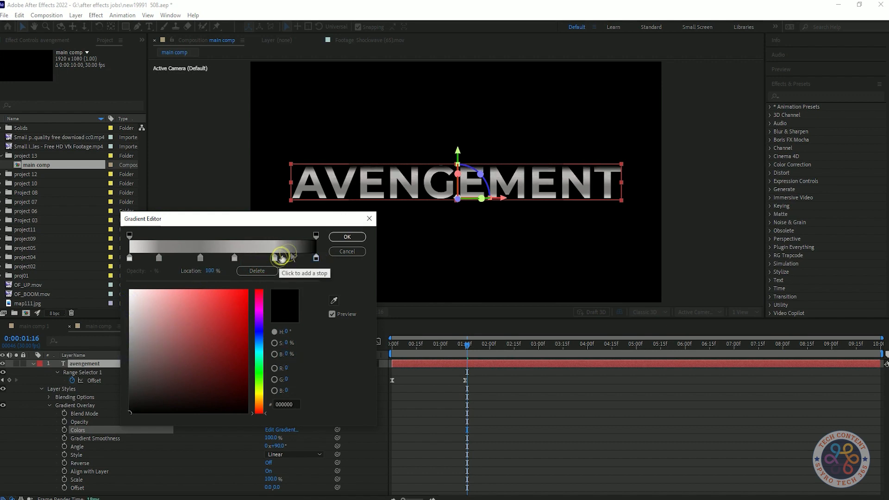
pyautogui.moveTo(310, 264); pyautogui.dragTo(306, 264)
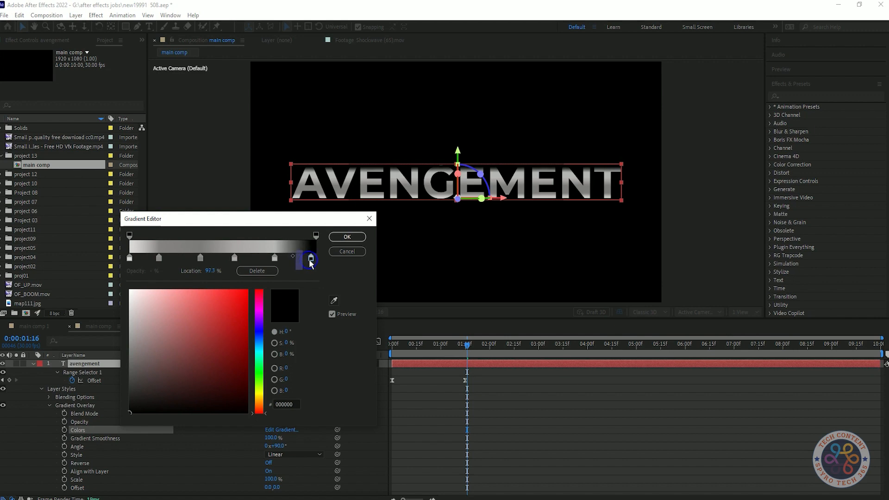
pyautogui.moveTo(131, 409); pyautogui.dragTo(136, 387)
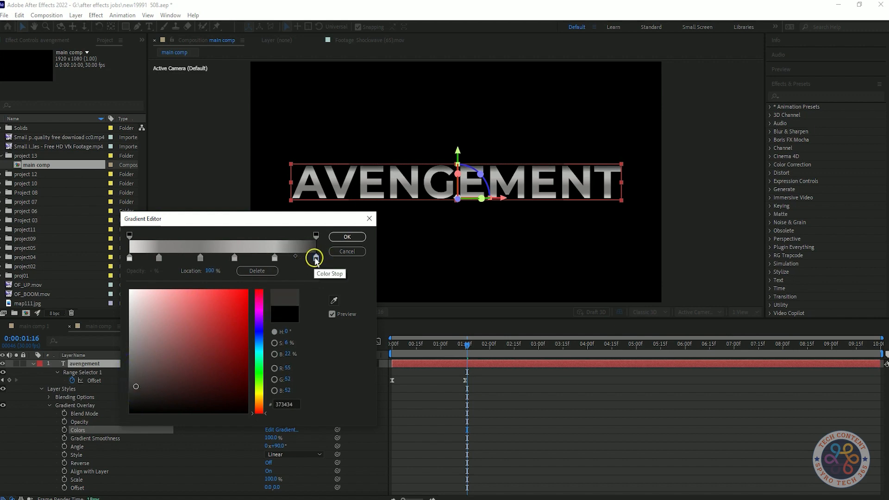
pyautogui.moveTo(136, 385); pyautogui.dragTo(132, 380)
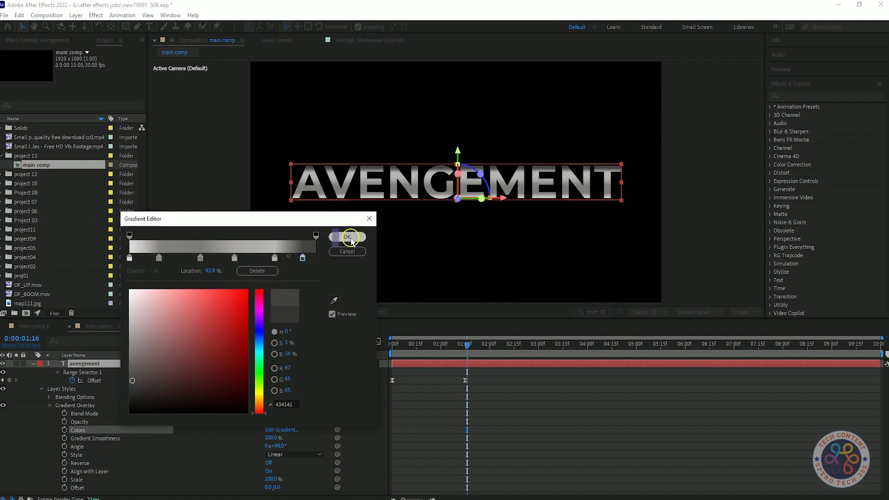
pyautogui.click(348, 238)
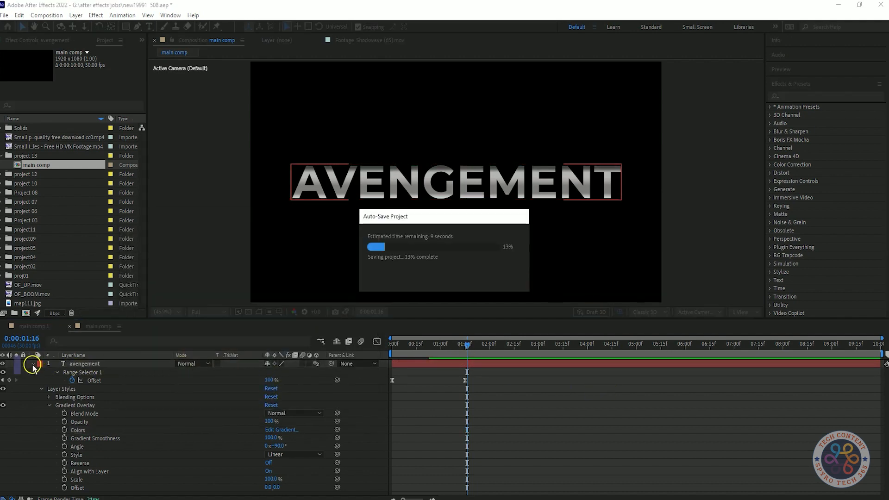
# Reopen the Gradient Overlay colours, move the 38% stop to 42.3%, and lighten it to EFF5F5
pyautogui.click(294, 430)
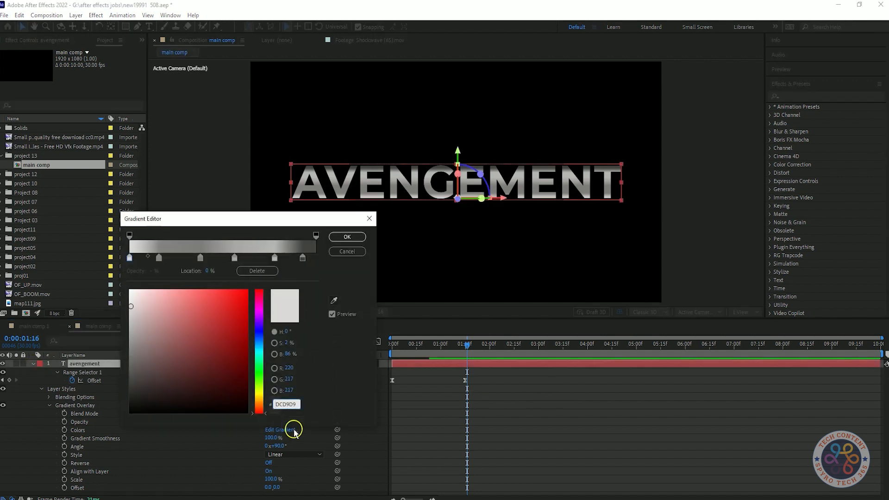
pyautogui.moveTo(202, 263); pyautogui.dragTo(222, 260)
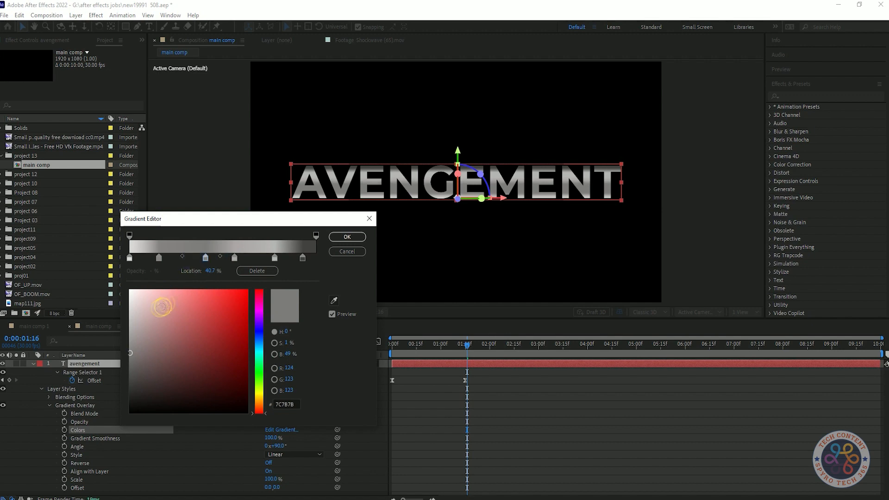
pyautogui.moveTo(131, 355); pyautogui.dragTo(136, 337)
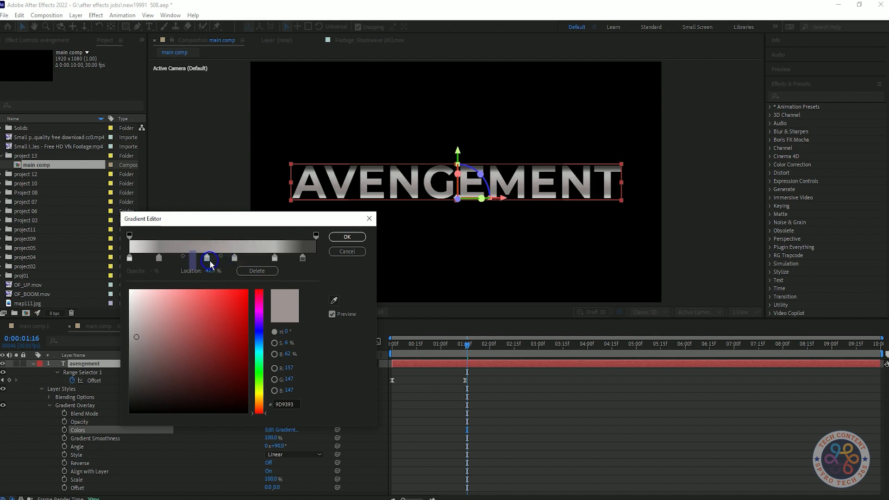
pyautogui.click(274, 343)
pyautogui.moveTo(188, 320); pyautogui.dragTo(189, 294)
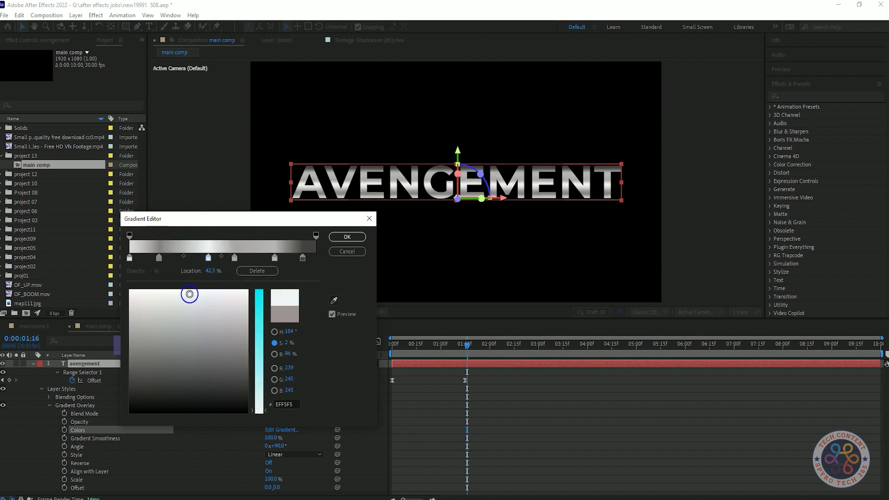
# Move the 56.3% stop to 64% and recolour it B1B6B2, and shift the neighbouring B6B6B6 stop inward
pyautogui.moveTo(233, 261); pyautogui.dragTo(246, 260)
pyautogui.moveTo(131, 327); pyautogui.dragTo(171, 321)
pyautogui.moveTo(275, 258); pyautogui.dragTo(281, 258)
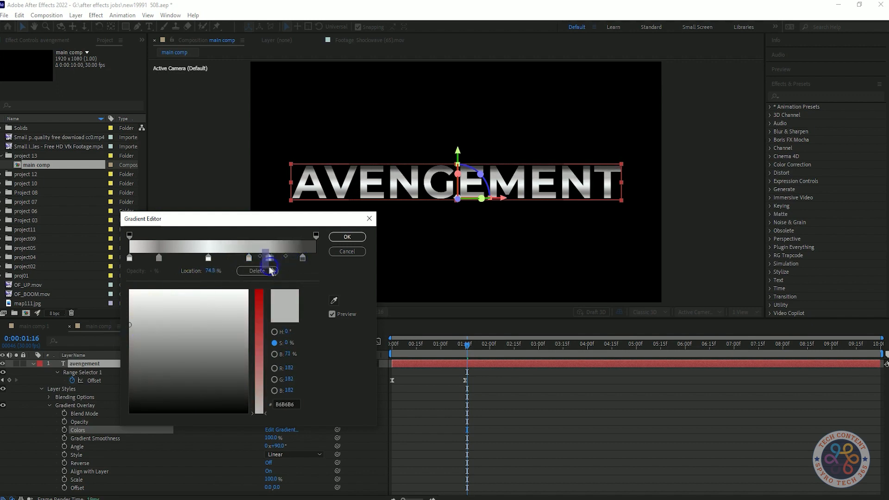
pyautogui.moveTo(285, 257); pyautogui.dragTo(287, 261)
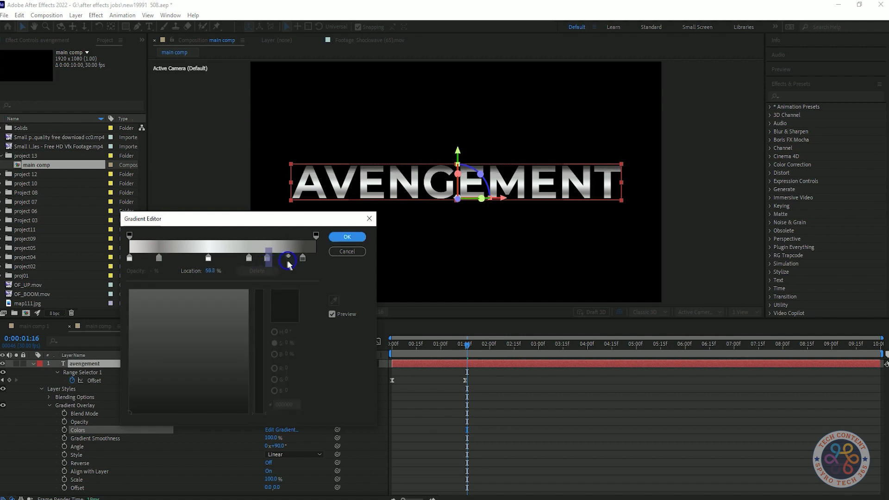
pyautogui.click(249, 259)
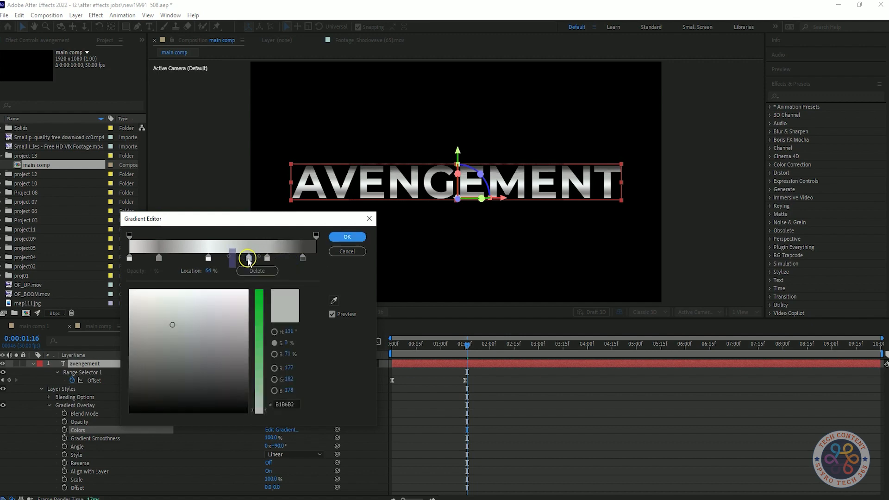
# Slightly adjust the end stop's dark grey, set the first stop's colour to 707271, and accept the gradient
pyautogui.click(303, 258)
pyautogui.moveTo(130, 381)
pyautogui.mouseDown()
pyautogui.moveTo(162, 294)
pyautogui.moveTo(162, 373)
pyautogui.moveTo(135, 377)
pyautogui.moveTo(180, 303)
pyautogui.moveTo(127, 369)
pyautogui.moveTo(136, 381)
pyautogui.mouseUp()
pyautogui.click(130, 258)
pyautogui.moveTo(132, 319); pyautogui.dragTo(175, 357)
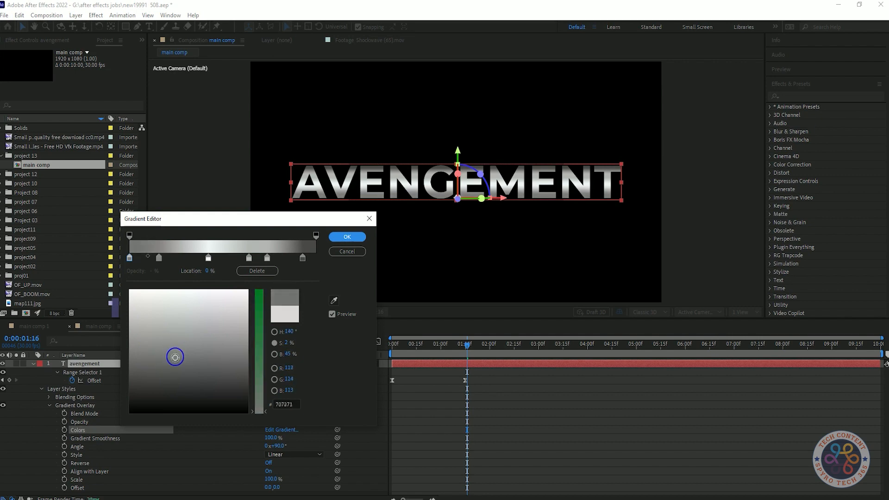
pyautogui.click(348, 237)
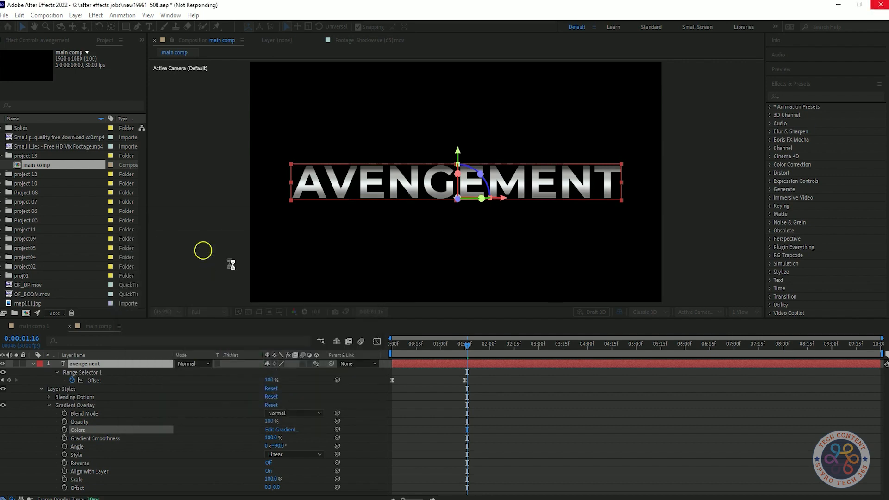
pyautogui.click(232, 260)
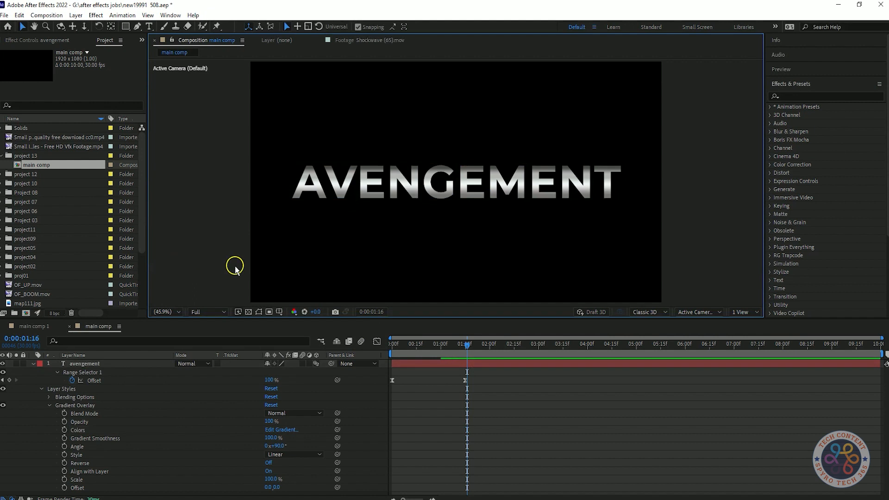
# Collapse the avengement layer's properties and review the title reveal with the revised gradient
pyautogui.moveTo(138, 421); pyautogui.dragTo(110, 366)
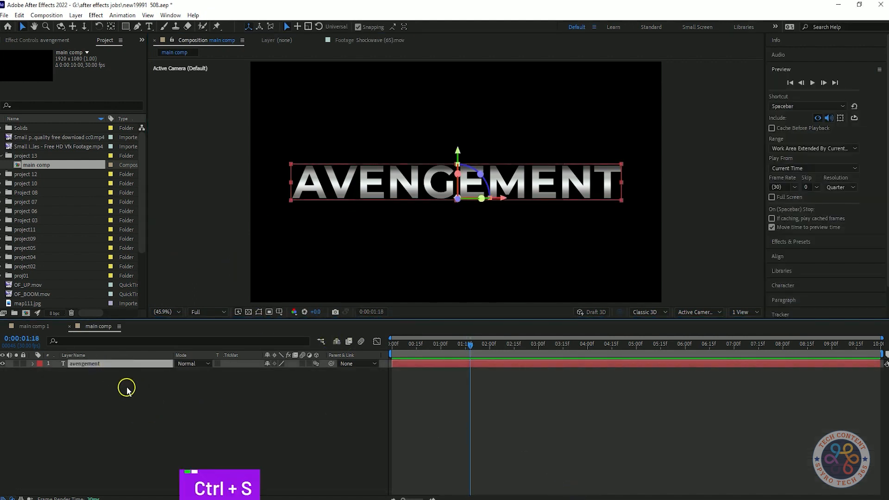
pyautogui.click(547, 426)
pyautogui.moveTo(505, 346); pyautogui.dragTo(468, 361)
pyautogui.moveTo(200, 389); pyautogui.dragTo(174, 366)
pyautogui.click(216, 404)
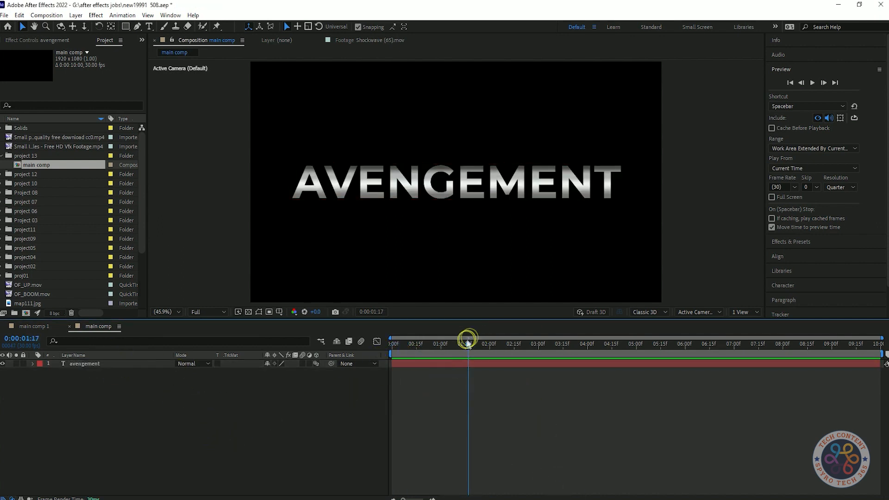
pyautogui.press('space')
pyautogui.press('space')
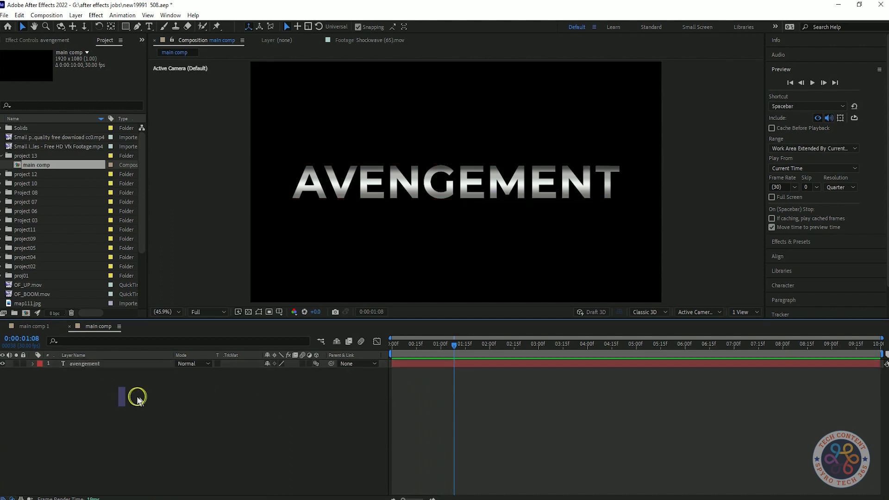
# Pre-compose the avengement layer into a new composition named Text comp1
pyautogui.click(128, 365)
pyautogui.click(168, 402)
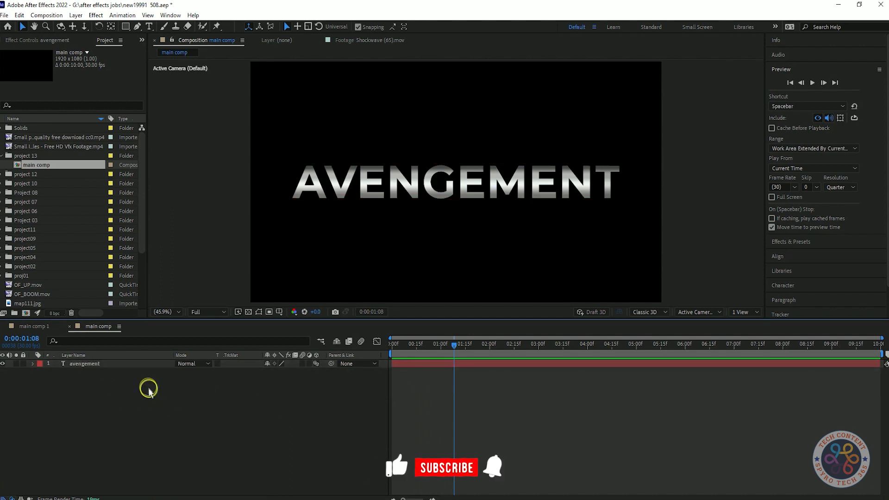
pyautogui.rightClick(125, 365)
pyautogui.click(208, 380)
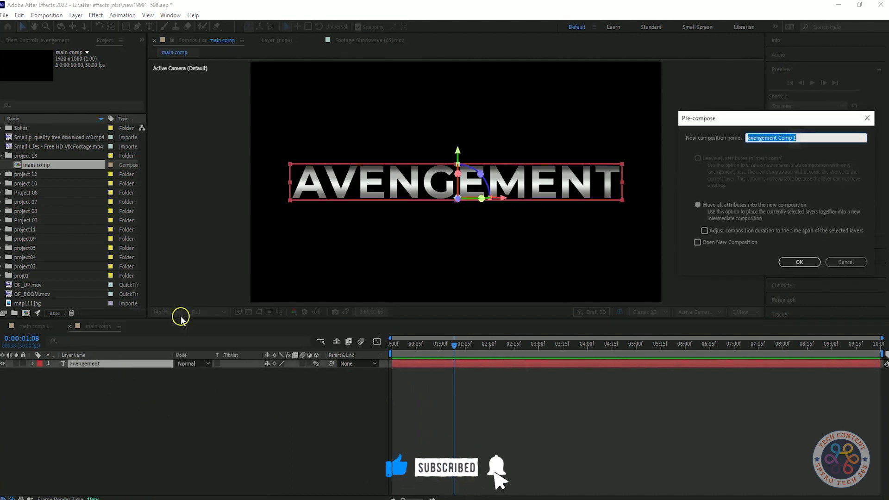
pyautogui.press('BackSpace')
pyautogui.write('Text comp1')
pyautogui.click(799, 262)
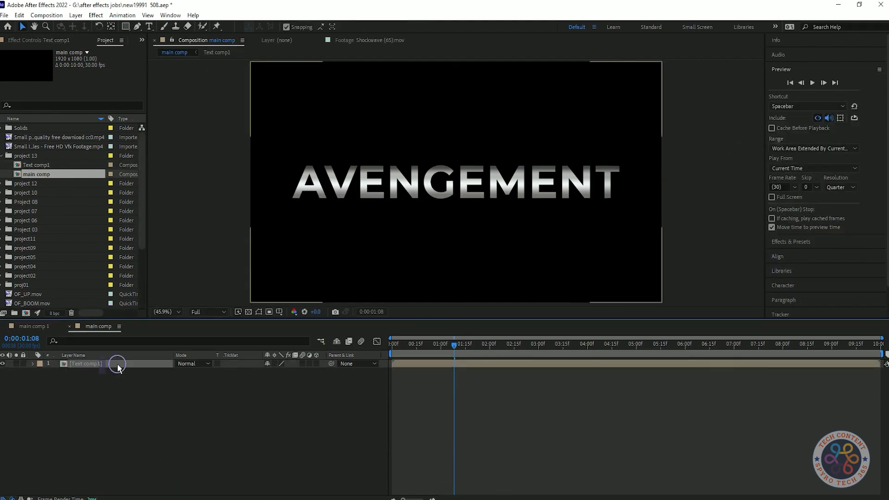
# Duplicate the Text comp1 layer and rename the copy directly above the original Text comp2
pyautogui.click(120, 365)
pyautogui.hotkey('ctrl', 'd')
pyautogui.hotkey('ctrl', 'd')
pyautogui.hotkey('ctrl', 'd')
pyautogui.rightClick(108, 381)
pyautogui.click(121, 365)
pyautogui.click(118, 380)
pyautogui.press('BackSpace')
pyautogui.write('2')
pyautogui.click(131, 416)
# Delete the extra Text comp1 copies and duplicate the Text comp2 layer twice
pyautogui.click(121, 373)
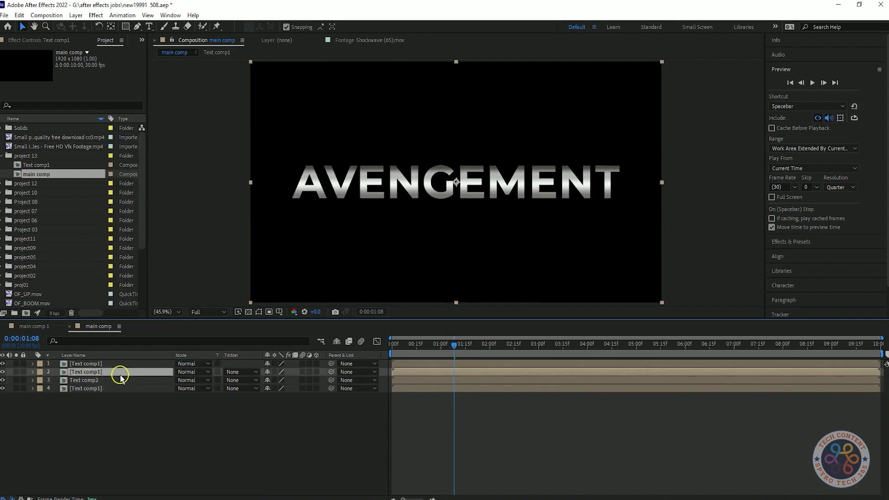
pyautogui.press('Delete')
pyautogui.click(122, 365)
pyautogui.press('Delete')
pyautogui.click(123, 365)
pyautogui.hotkey('ctrl', 'd')
pyautogui.hotkey('ctrl', 'd')
pyautogui.click(125, 409)
# Turn all four text comp layers into 3D layers and show their Position values
pyautogui.click(131, 390)
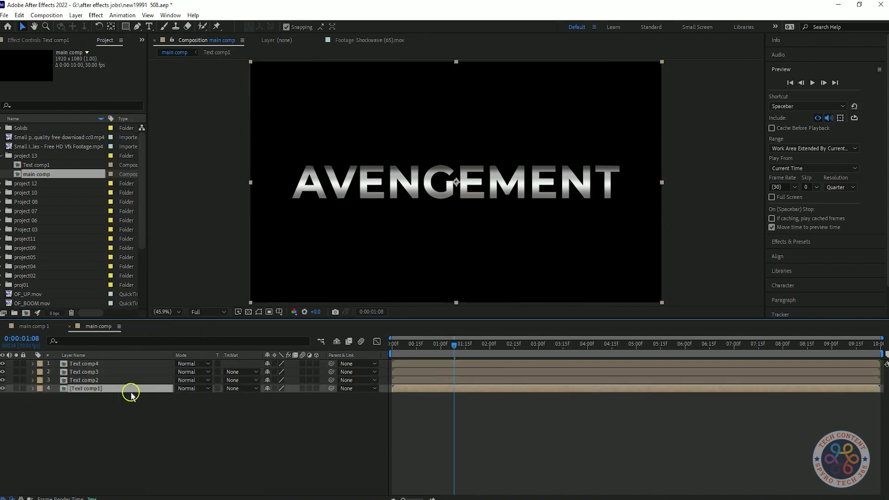
pyautogui.keyDown('shift'); pyautogui.click(98, 363); pyautogui.keyUp('shift')
pyautogui.press('p')
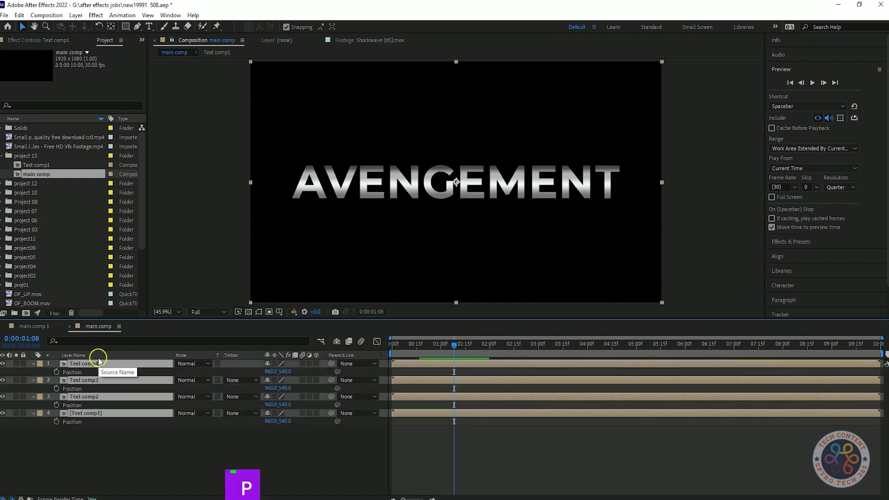
pyautogui.click(316, 364)
pyautogui.press('p')
pyautogui.press('p')
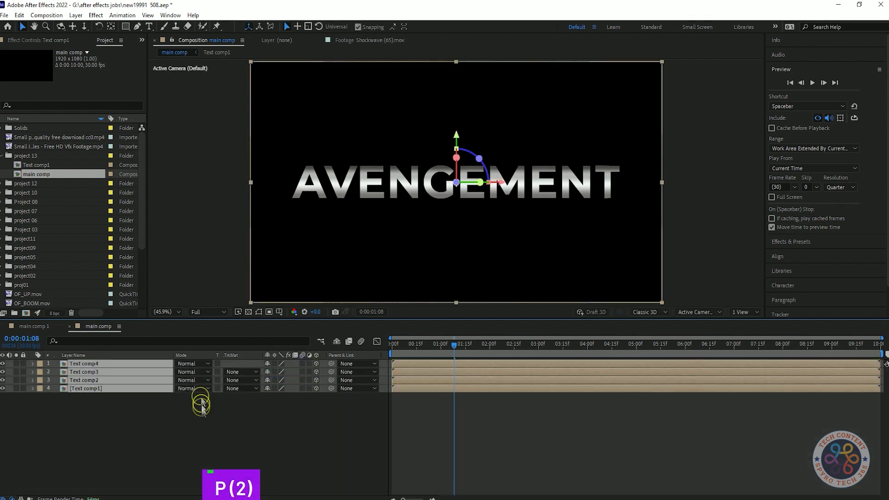
pyautogui.click(311, 439)
# Set the Z positions of Text comp4, Text comp3 and Text comp2 to 20, 40 and 60
pyautogui.click(299, 396)
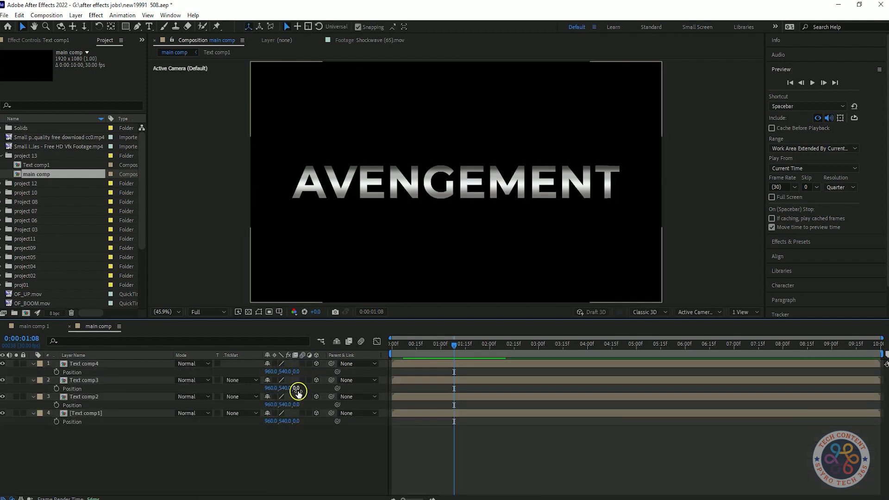
pyautogui.write('0')
pyautogui.press('Return')
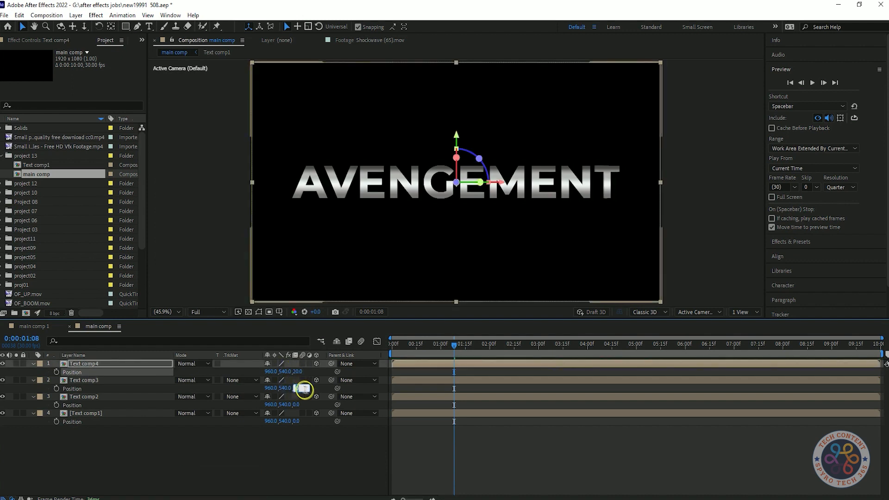
pyautogui.click(309, 429)
pyautogui.write('60')
pyautogui.click(357, 446)
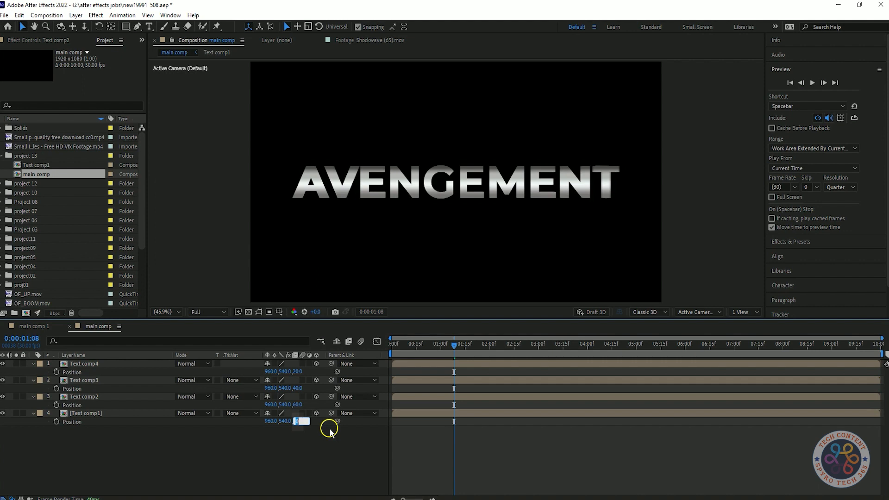
# Try different Z positions for the Text comp1 layer, including 80 and -280, and undo each one
pyautogui.write('0')
pyautogui.press('Return')
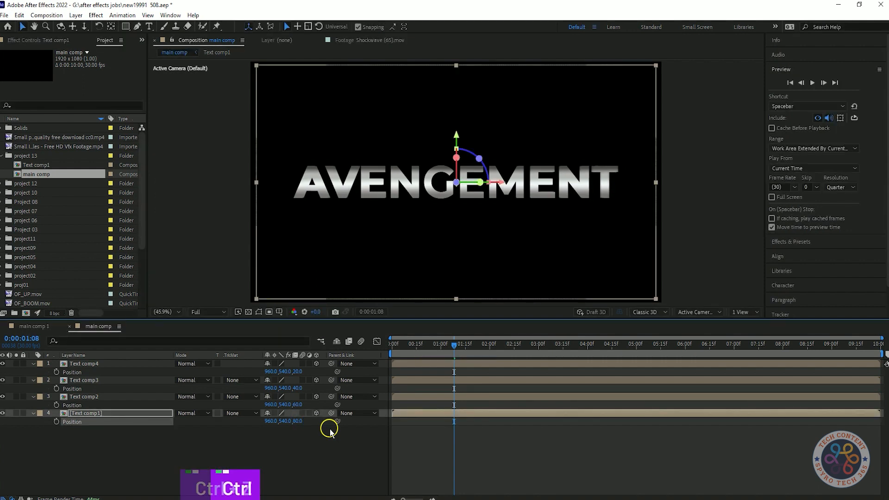
pyautogui.hotkey('ctrl', 'z')
pyautogui.moveTo(461, 343); pyautogui.dragTo(530, 345)
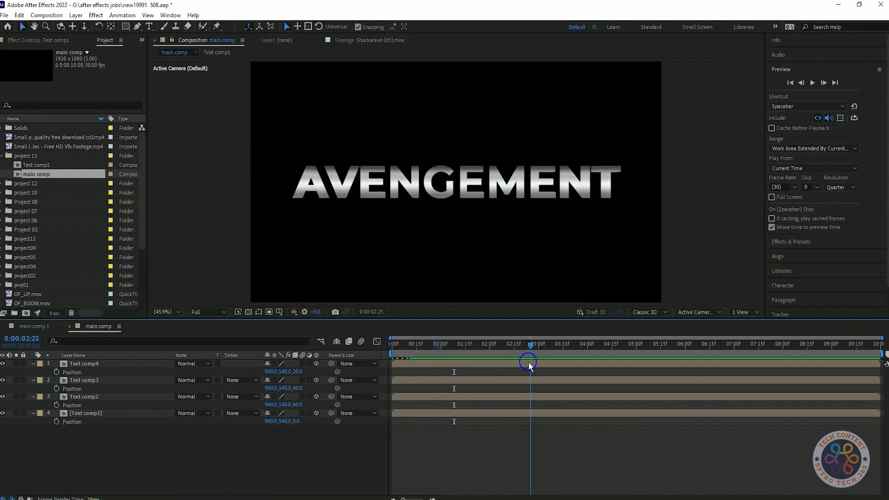
pyautogui.moveTo(297, 421); pyautogui.dragTo(647, 421)
pyautogui.hotkey('ctrl', 'z')
pyautogui.moveTo(297, 421); pyautogui.dragTo(203, 422)
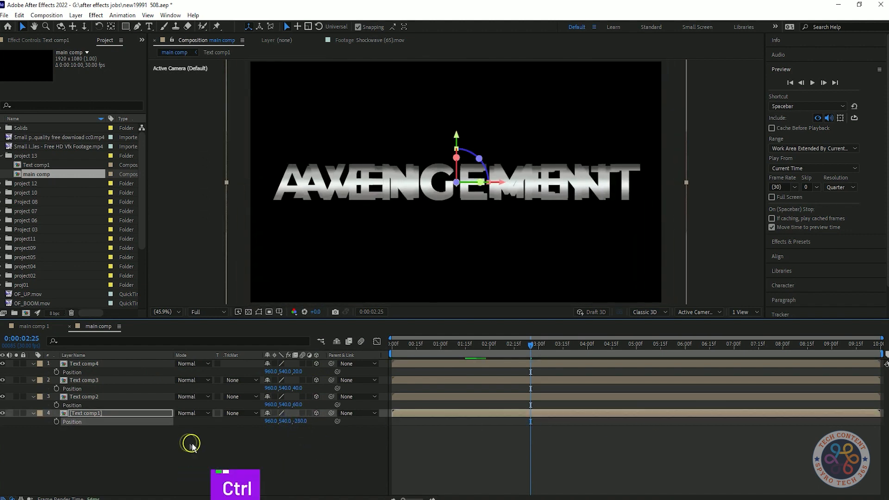
pyautogui.hotkey('ctrl', 'z')
# Play the layered text reveal from the first frame
pyautogui.moveTo(528, 349); pyautogui.dragTo(385, 346)
pyautogui.press('space')
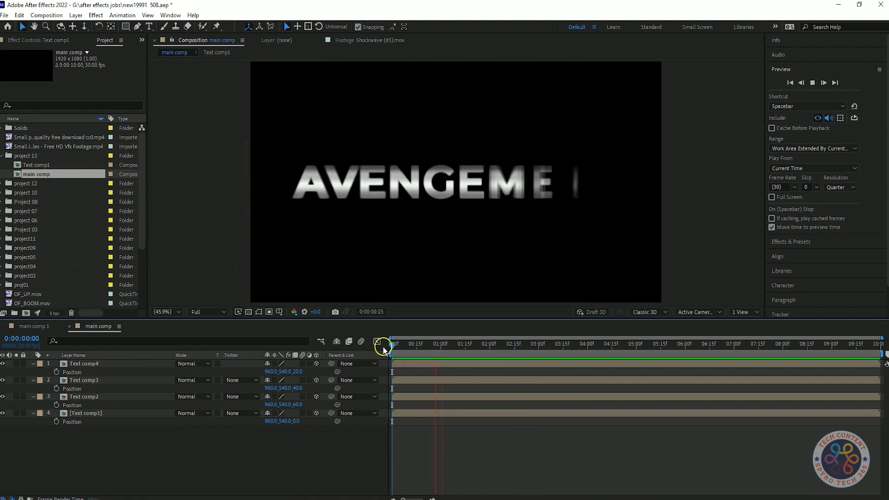
pyautogui.click(217, 464)
# Collapse the properties of all four text comp layers in the timeline
pyautogui.click(34, 365)
pyautogui.click(34, 372)
pyautogui.click(33, 380)
pyautogui.click(33, 388)
pyautogui.moveTo(286, 456); pyautogui.dragTo(138, 365)
pyautogui.press('p')
pyautogui.press('p')
pyautogui.click(253, 428)
# Preview the start of the reveal again and return to the first frame with no layer selected
pyautogui.moveTo(458, 345); pyautogui.dragTo(380, 377)
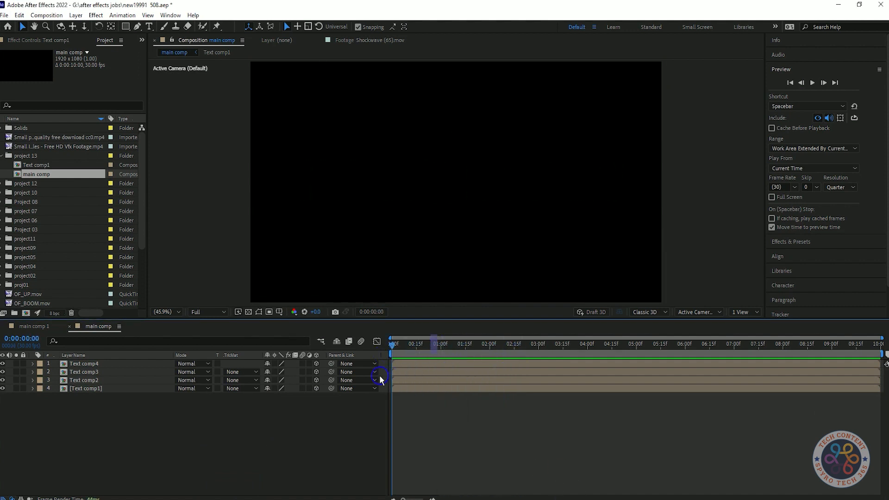
pyautogui.press('space')
pyautogui.press('space')
pyautogui.moveTo(414, 345); pyautogui.dragTo(388, 349)
pyautogui.moveTo(151, 454); pyautogui.dragTo(118, 364)
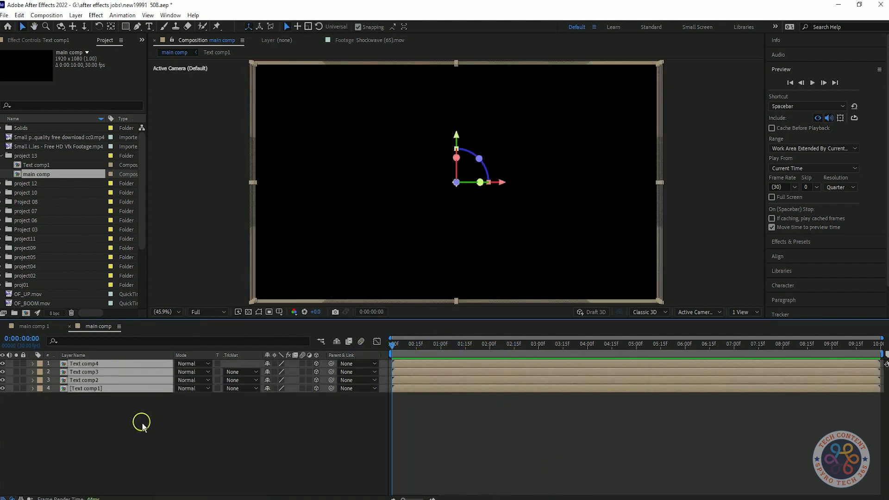
pyautogui.click(156, 425)
# Create a new 1920 x 1080, 30 fps, 10-second composition named Comp_reflection
pyautogui.hotkey('ctrl', 'n')
pyautogui.click(463, 144)
pyautogui.press('Right')
pyautogui.press('BackSpace')
pyautogui.press('BackSpace')
pyautogui.write('_r')
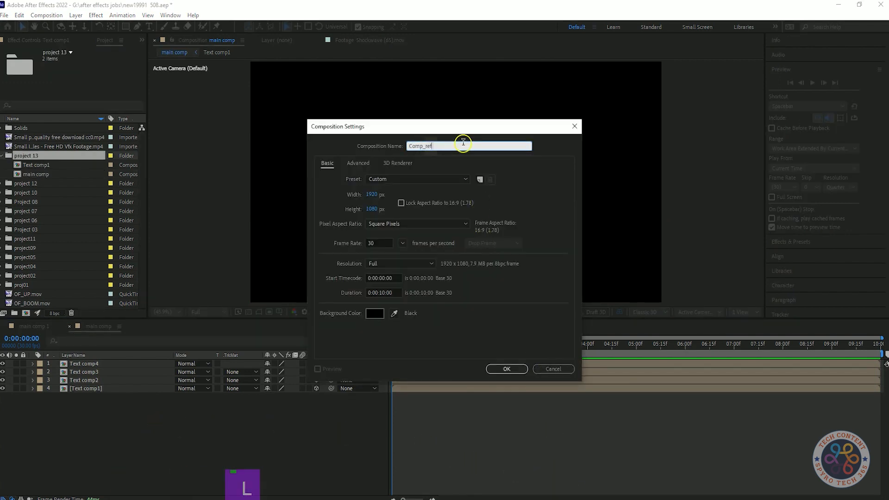
pyautogui.click(501, 371)
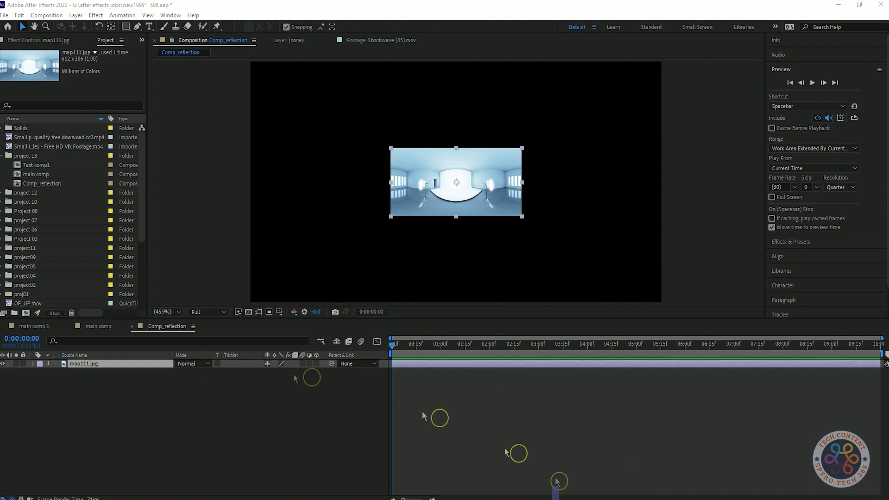
# Add map111.jpg to Comp_reflection and scale the layer to 165%
pyautogui.click(97, 363)
pyautogui.press('s')
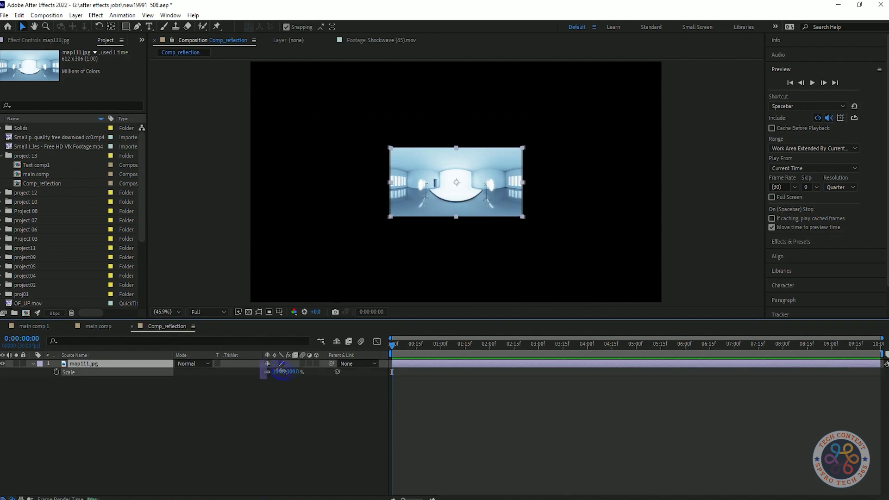
pyautogui.moveTo(279, 371); pyautogui.dragTo(301, 372)
# Find the Motion Tile effect and apply it to the map111.jpg layer in Comp_reflection
pyautogui.hotkey('ctrl', '5')
pyautogui.click(798, 94)
pyautogui.write('m')
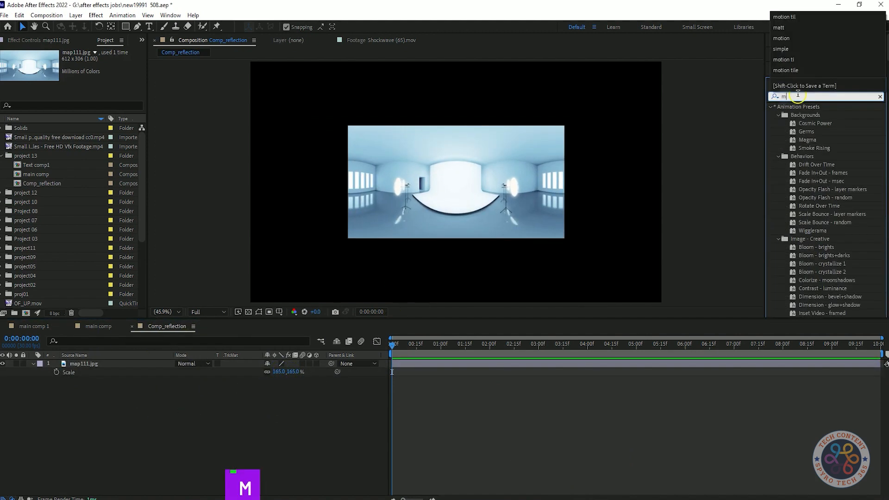
pyautogui.write('otion title')
pyautogui.press('BackSpace')
pyautogui.press('BackSpace')
pyautogui.press('BackSpace')
pyautogui.press('BackSpace')
pyautogui.press('BackSpace')
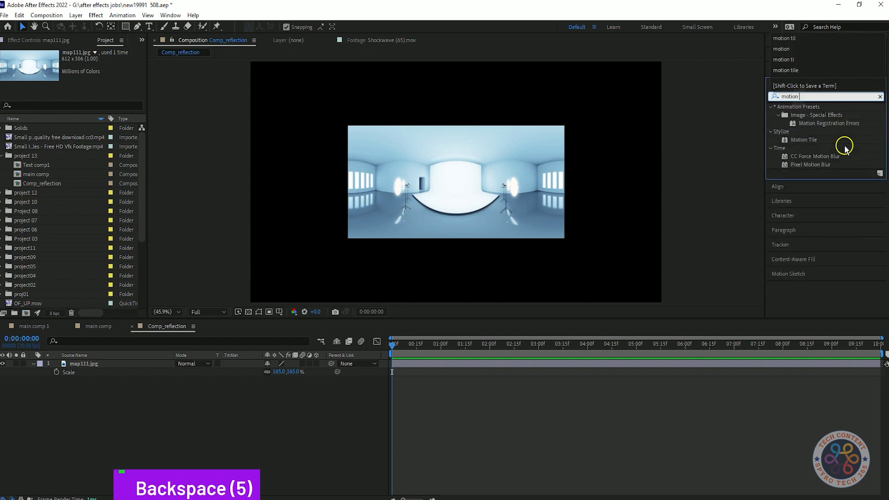
pyautogui.moveTo(808, 140); pyautogui.dragTo(437, 179)
# Set Motion Tile's Output Width to 200 and Output Height to 224, with Mirror Edges enabled
pyautogui.click(85, 92)
pyautogui.write('200')
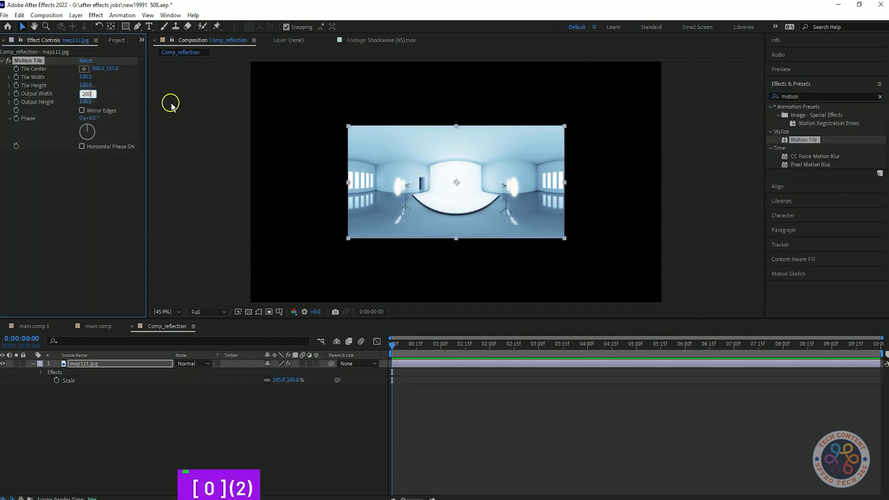
pyautogui.press('Return')
pyautogui.click(86, 101)
pyautogui.write('200')
pyautogui.press('Return')
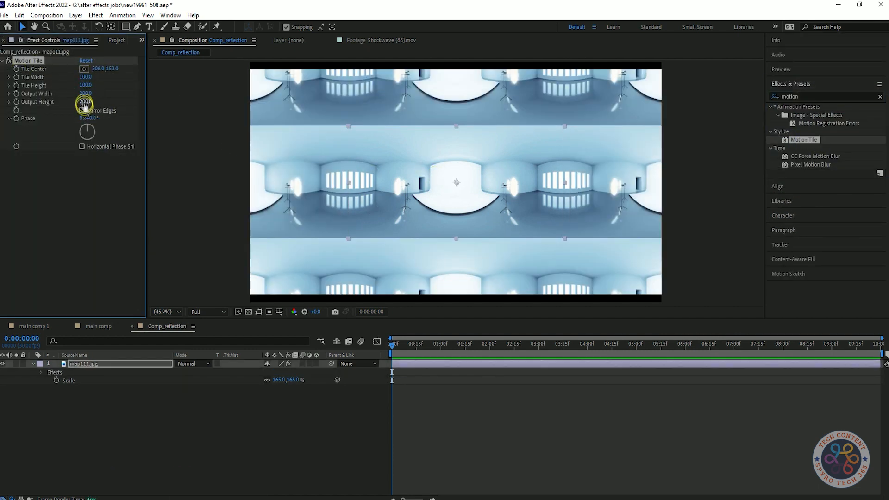
pyautogui.click(82, 110)
pyautogui.click(130, 225)
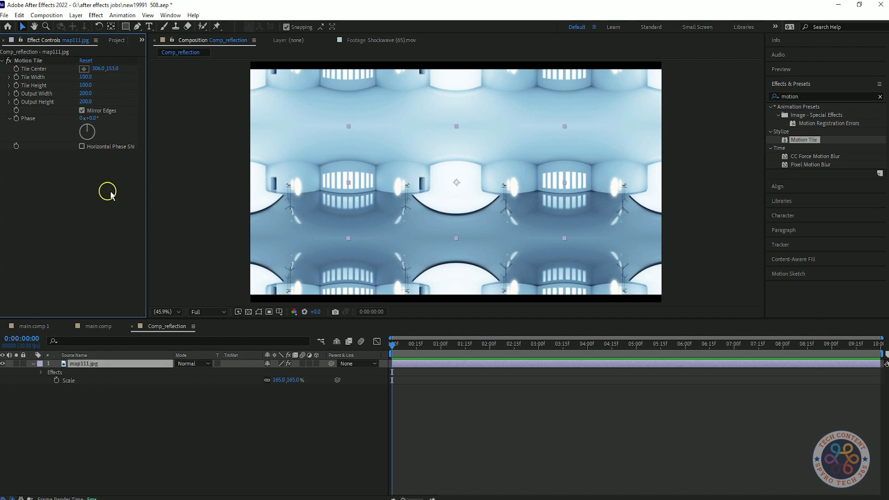
pyautogui.moveTo(87, 102); pyautogui.dragTo(48, 112)
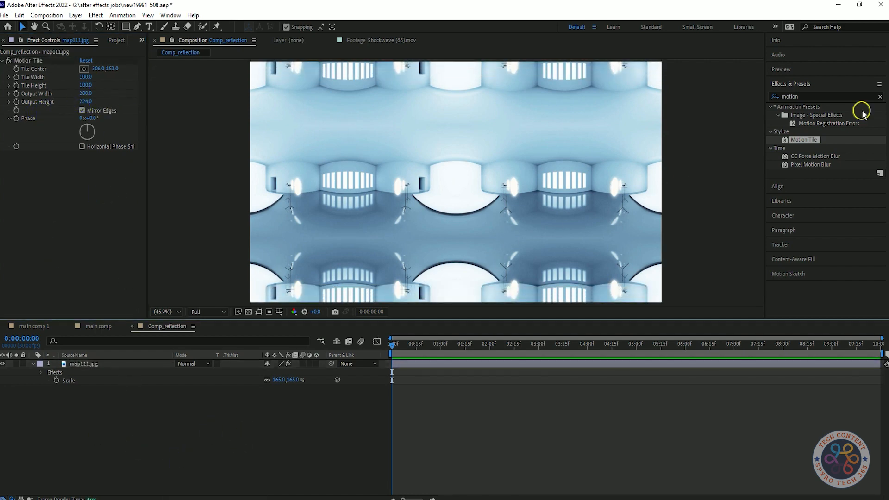
# Apply a Tint effect to the map111.jpg layer and map white to the light pink FFABAB
pyautogui.click(830, 97)
pyautogui.write('tint')
pyautogui.moveTo(804, 139); pyautogui.dragTo(47, 243)
pyautogui.click(84, 170)
pyautogui.click(144, 172)
pyautogui.click(159, 192)
pyautogui.click(160, 203)
pyautogui.moveTo(145, 174); pyautogui.dragTo(148, 228)
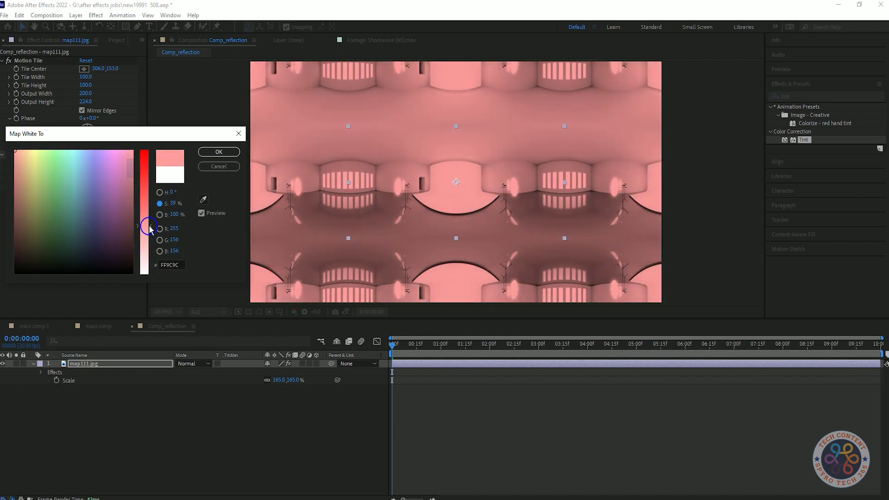
pyautogui.click(164, 193)
pyautogui.moveTo(62, 149); pyautogui.dragTo(54, 145)
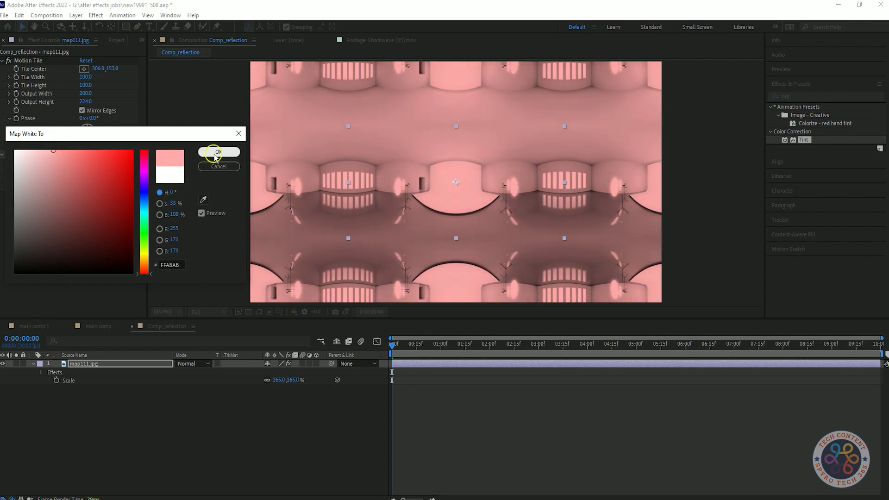
pyautogui.click(220, 152)
# Add a second Tint effect to the map layer and map its white to a medium blue
pyautogui.moveTo(802, 141); pyautogui.dragTo(88, 217)
pyautogui.click(85, 213)
pyautogui.click(145, 198)
pyautogui.moveTo(78, 152); pyautogui.dragTo(97, 157)
pyautogui.click(219, 152)
# Apply Gaussian Blur to the map layer and set its Blurriness to 8
pyautogui.click(804, 96)
pyautogui.write('gaus')
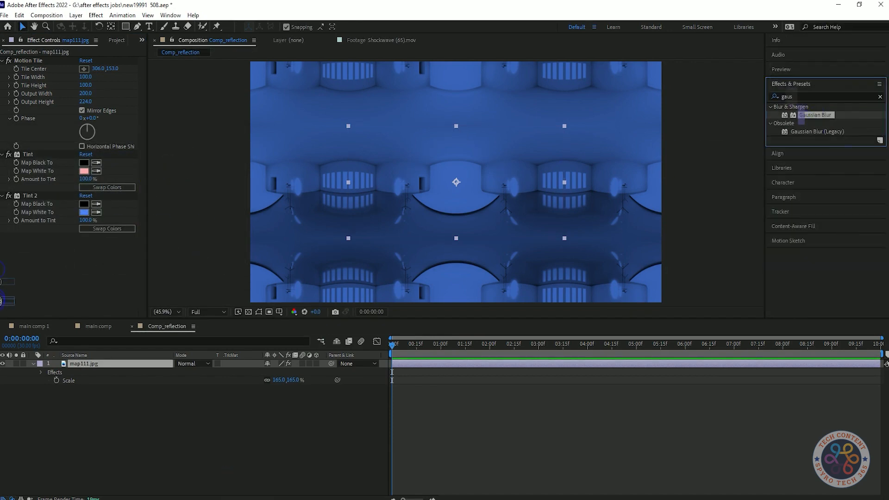
pyautogui.moveTo(1, 301); pyautogui.dragTo(87, 243)
pyautogui.press('Return')
pyautogui.click(88, 245)
pyautogui.write('10')
pyautogui.press('Return')
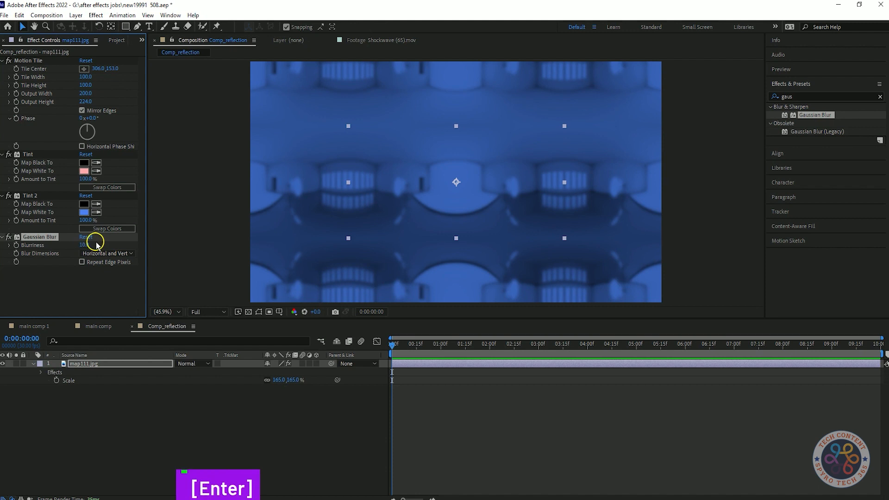
pyautogui.click(86, 245)
pyautogui.write('8')
pyautogui.click(63, 274)
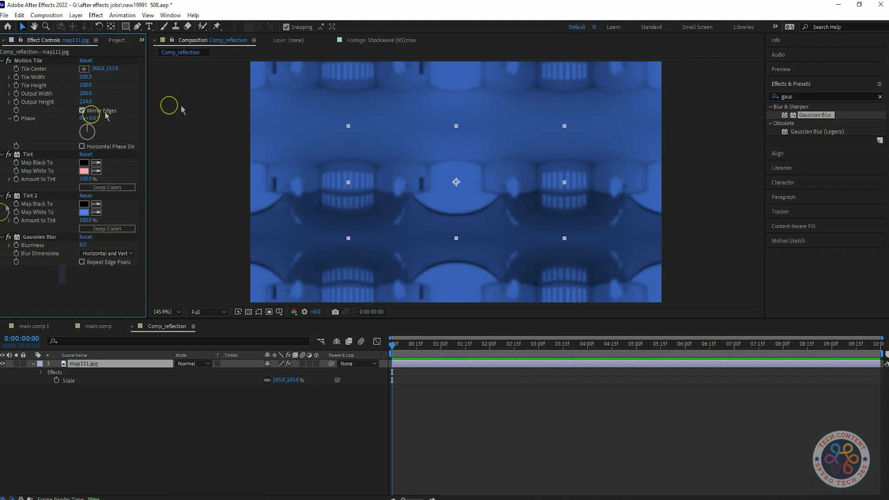
# Keyframe Motion Tile's Tile Center at the first frame, shift it horizontally at 0:00:09:29, and preview the movement
pyautogui.click(17, 69)
pyautogui.moveTo(393, 347); pyautogui.dragTo(416, 349)
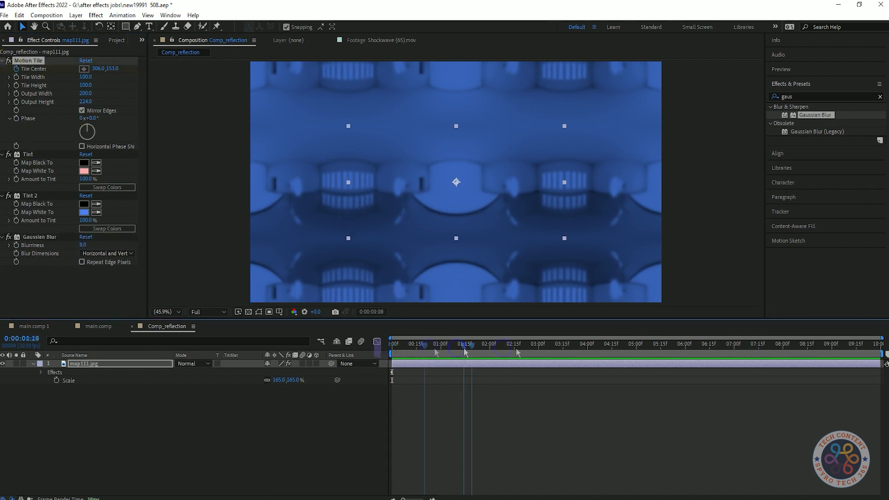
pyautogui.moveTo(100, 68); pyautogui.dragTo(106, 66)
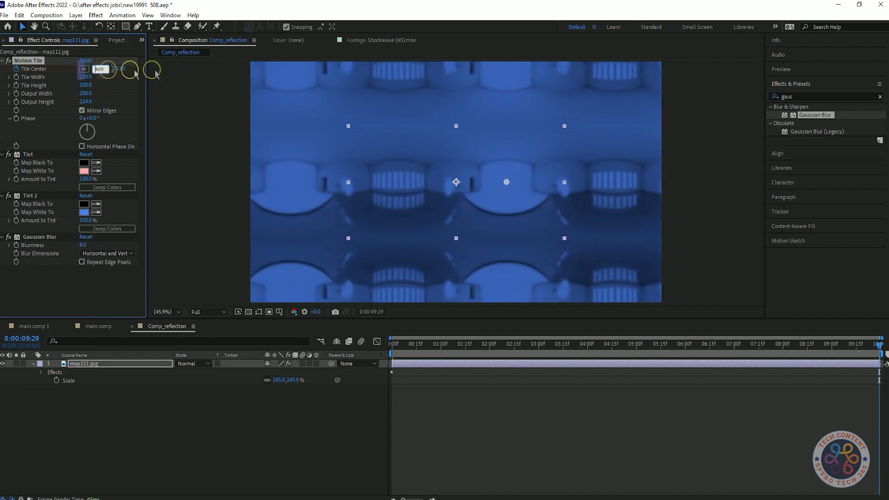
pyautogui.press('Return')
pyautogui.click(391, 345)
pyautogui.press('space')
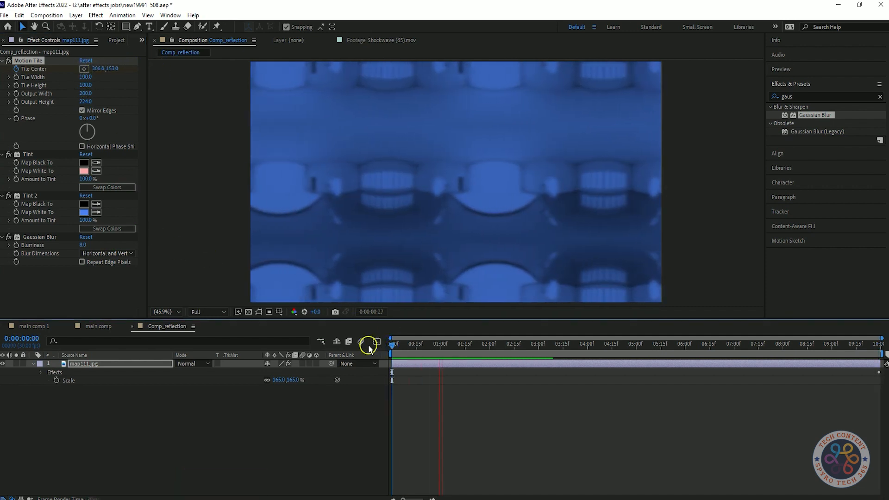
# Set the Tile Center's horizontal value to 1000 at 0:00:09:29, preview the slower or faster drift, and save the project
pyautogui.moveTo(746, 346); pyautogui.dragTo(880, 346)
pyautogui.click(100, 69)
pyautogui.write('1000')
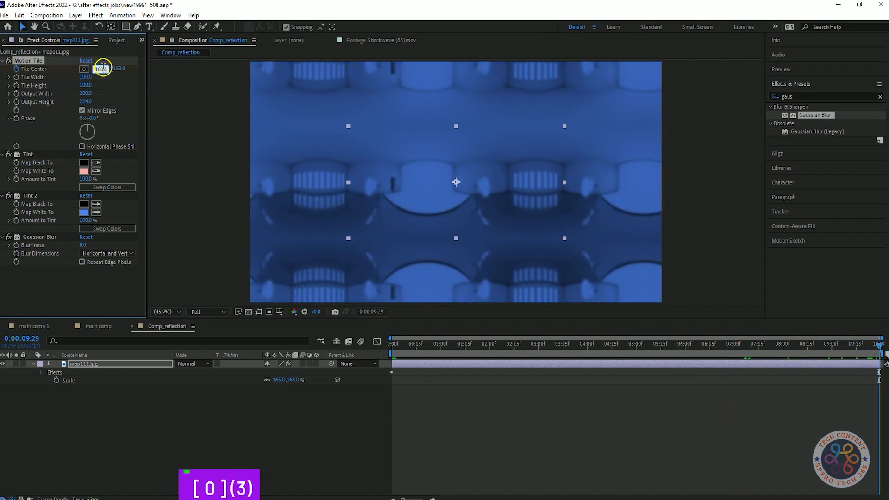
pyautogui.press('Return')
pyautogui.click(391, 345)
pyautogui.press('space')
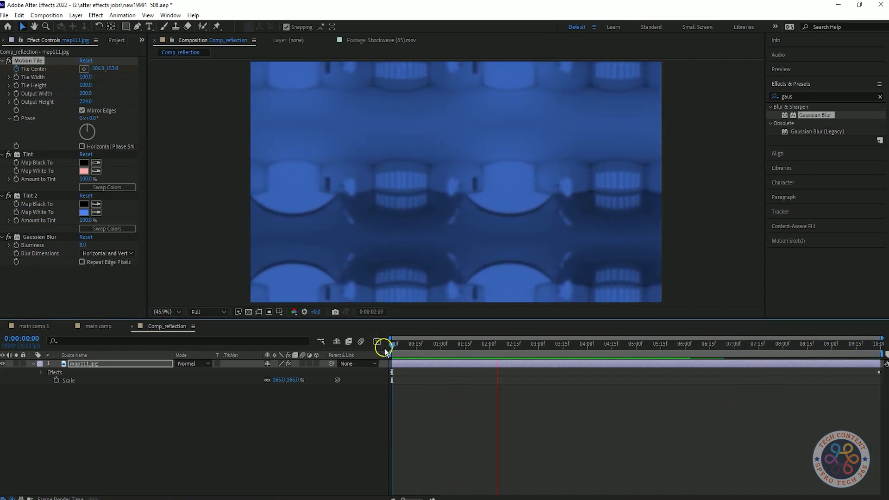
pyautogui.press('space')
pyautogui.hotkey('ctrl', 's')
# Add Comp_reflection to the top of main comp and place another Text comp1 layer above it
pyautogui.click(116, 41)
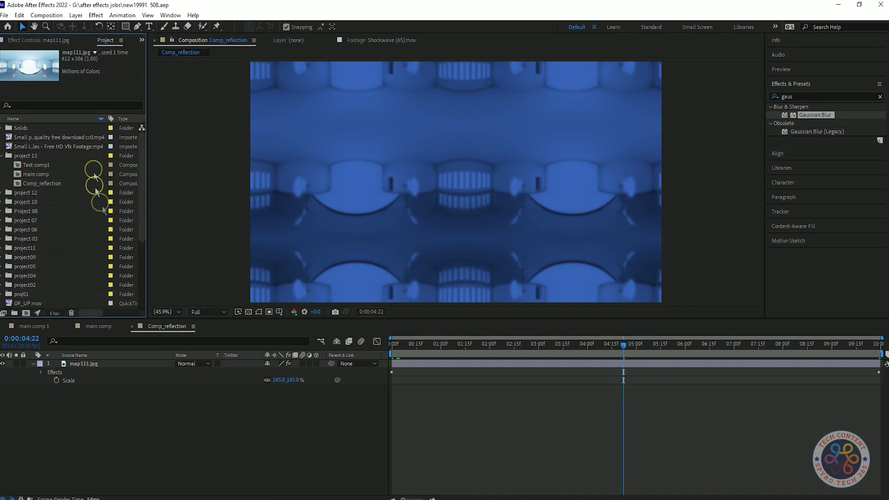
pyautogui.click(98, 327)
pyautogui.moveTo(44, 184); pyautogui.dragTo(90, 366)
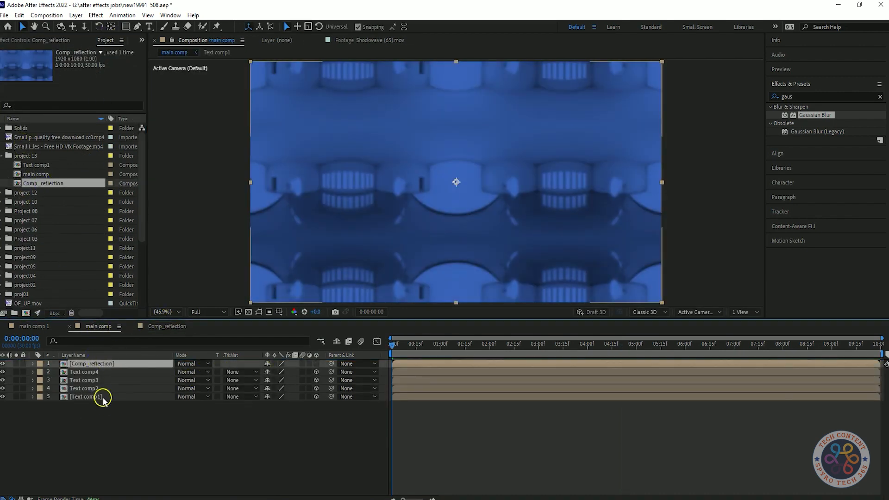
pyautogui.click(50, 165)
pyautogui.moveTo(50, 168); pyautogui.dragTo(104, 366)
# Try an alpha track matte on the Comp_reflection layer and remove it again
pyautogui.click(240, 372)
pyautogui.click(256, 397)
pyautogui.click(241, 372)
pyautogui.click(260, 376)
# Open the top Text comp1 composition, preview its content, and return to main comp
pyautogui.doubleClick(102, 363)
pyautogui.press('space')
pyautogui.press('space')
pyautogui.click(96, 325)
# Move to 0:00:03:03 and set Comp_reflection's track matte to Alpha from the Text comp1 layer above
pyautogui.moveTo(429, 345); pyautogui.dragTo(544, 346)
pyautogui.click(241, 372)
pyautogui.click(256, 395)
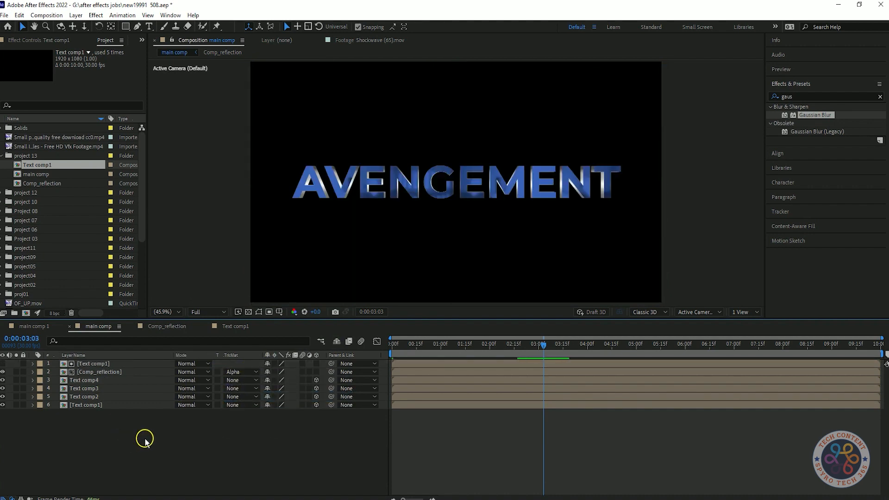
# Apply CC Blobbylize to the top Text comp1 matte layer and set its Softness to 6
pyautogui.click(421, 268)
pyautogui.click(810, 96)
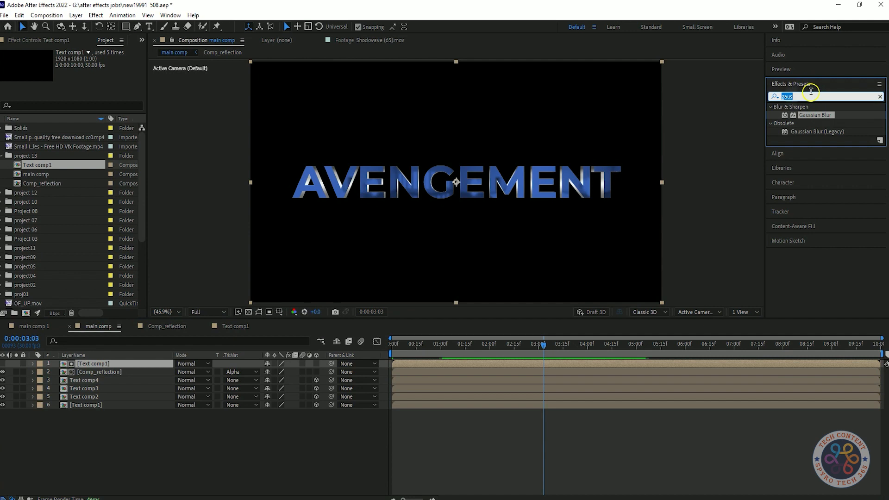
pyautogui.write('cc blo')
pyautogui.moveTo(817, 115); pyautogui.dragTo(113, 363)
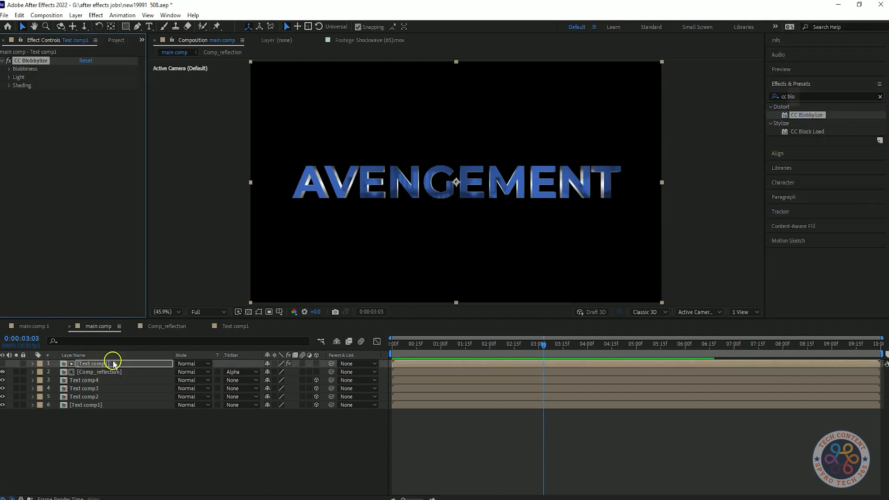
pyautogui.click(8, 69)
pyautogui.write('6')
pyautogui.click(113, 163)
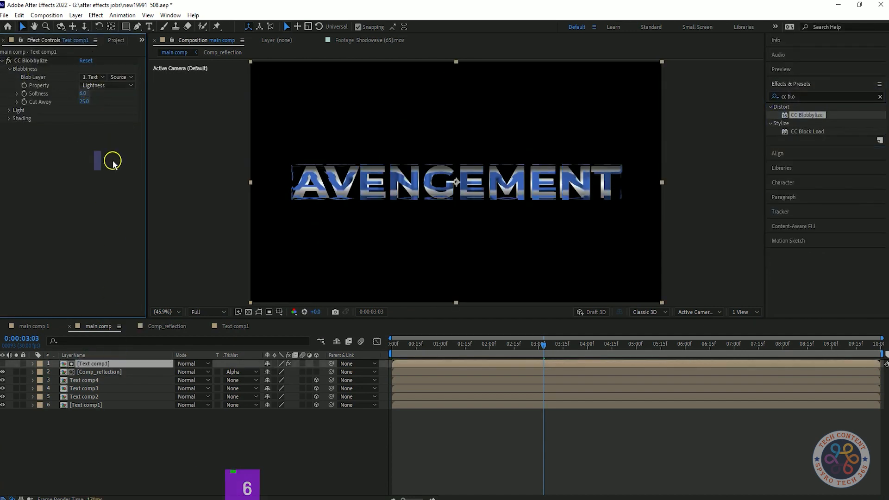
# Set CC Blobbylize's Cut Away to 6 and its Property to Alpha, saving the project along the way
pyautogui.write('12')
pyautogui.hotkey('ctrl', 's')
pyautogui.write('6')
pyautogui.click(106, 139)
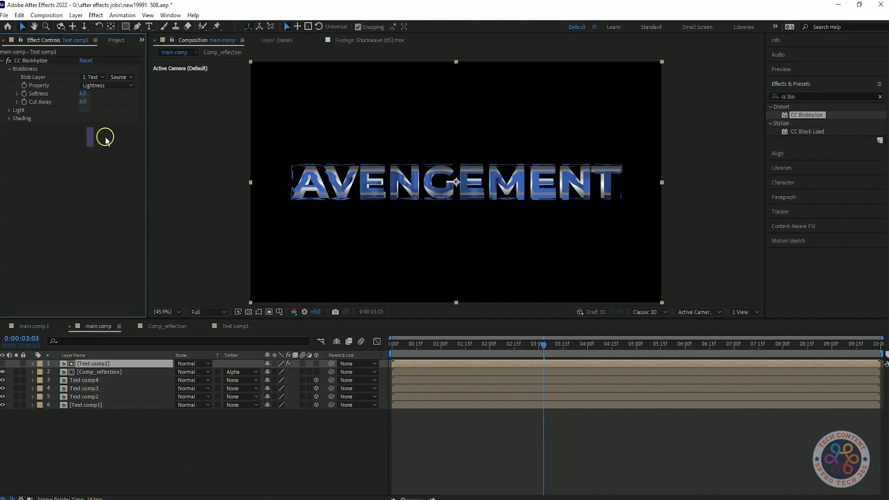
pyautogui.click(93, 76)
pyautogui.click(107, 85)
pyautogui.click(100, 90)
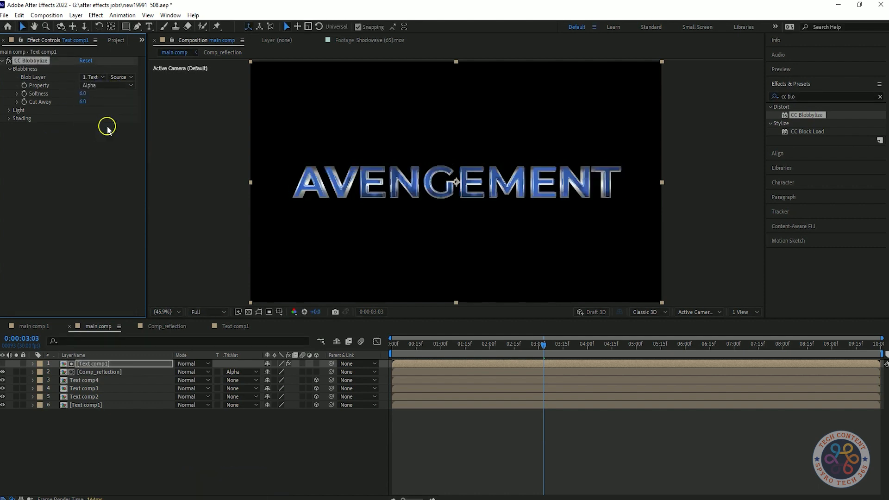
# Reduce CC Blobbylize's Softness and Cut Away to 2 and inspect the text in the maximized composition view
pyautogui.click(106, 198)
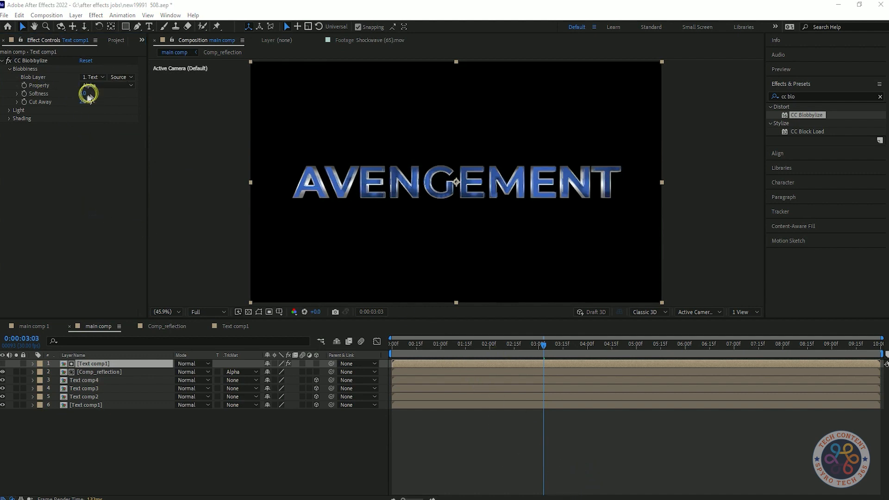
pyautogui.click(88, 102)
pyautogui.write('2')
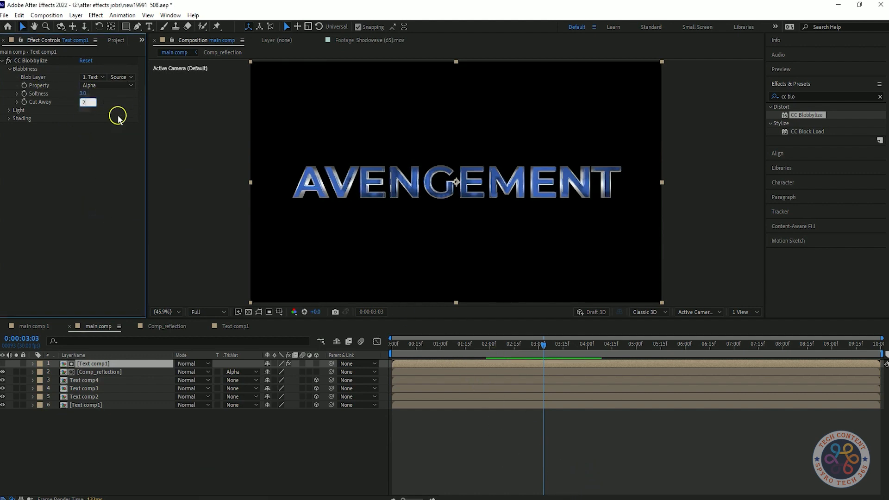
pyautogui.press('Return')
pyautogui.write('2')
pyautogui.press('Return')
pyautogui.press('`')
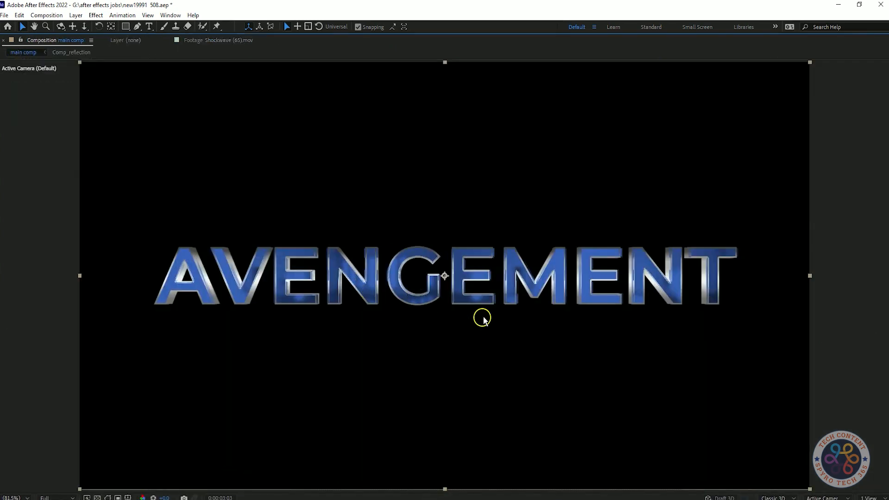
pyautogui.press('`')
# Try other layers as CC Blobbylize's Blob Layer and restore the top Text comp1 layer
pyautogui.click(90, 78)
pyautogui.click(103, 124)
pyautogui.click(95, 78)
pyautogui.click(110, 113)
pyautogui.click(92, 77)
pyautogui.click(102, 145)
pyautogui.click(93, 76)
pyautogui.click(91, 99)
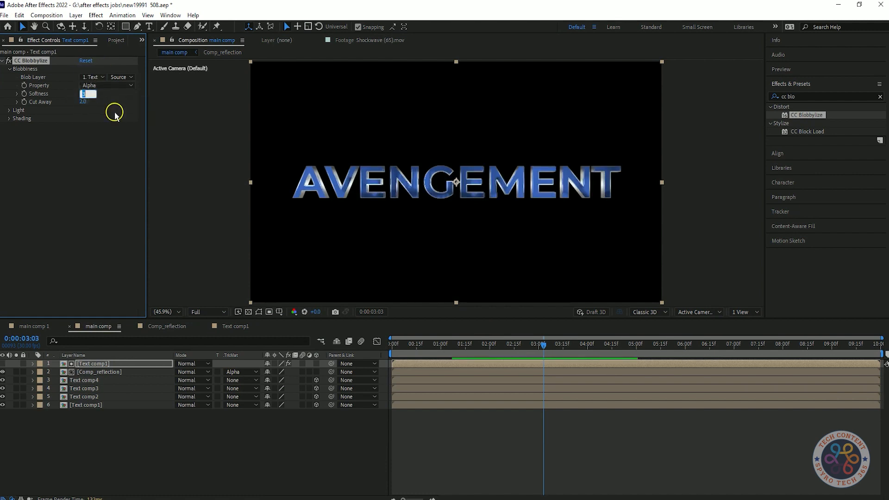
# Set CC Blobbylize's Softness to 2 and Cut Away to 1, and expand its Light and Shading settings
pyautogui.click(72, 147)
pyautogui.click(95, 152)
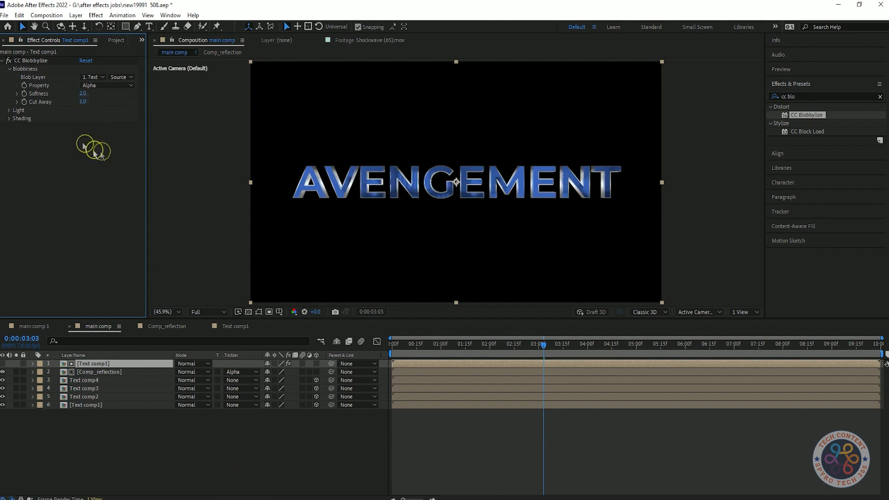
pyautogui.click(9, 111)
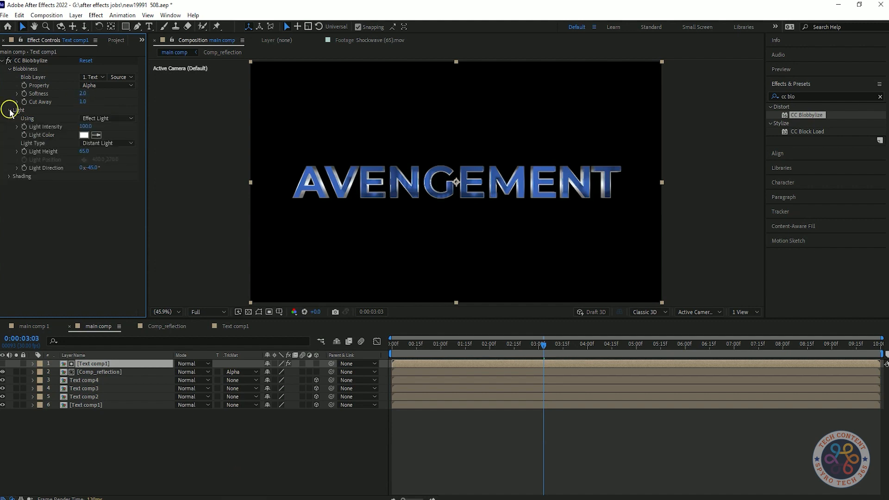
# Change CC Blobbylize's Light Type to Point Light and place the light above the title's centre at about 884, 248
pyautogui.click(103, 144)
pyautogui.click(107, 163)
pyautogui.moveTo(353, 121); pyautogui.dragTo(423, 112)
pyautogui.hotkey('ctrl', 'z')
pyautogui.click(84, 159)
pyautogui.click(445, 112)
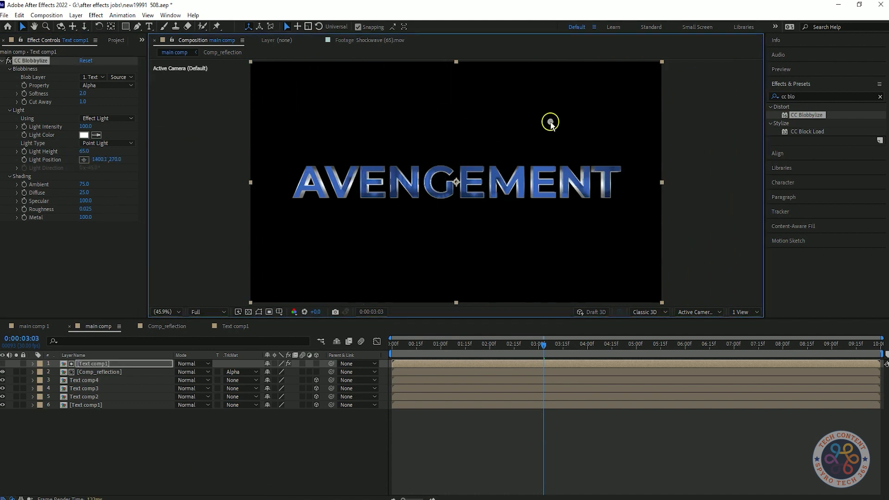
# Set CC Blobbylize's Light Height to 70 and Diffuse to 30, save the project, and collapse the effect
pyautogui.moveTo(83, 150); pyautogui.dragTo(143, 149)
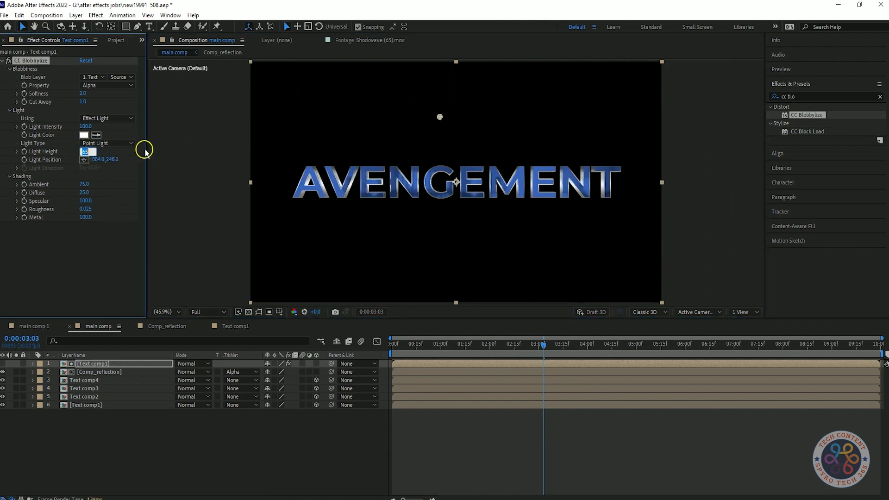
pyautogui.hotkey('ctrl', 's')
pyautogui.click(85, 193)
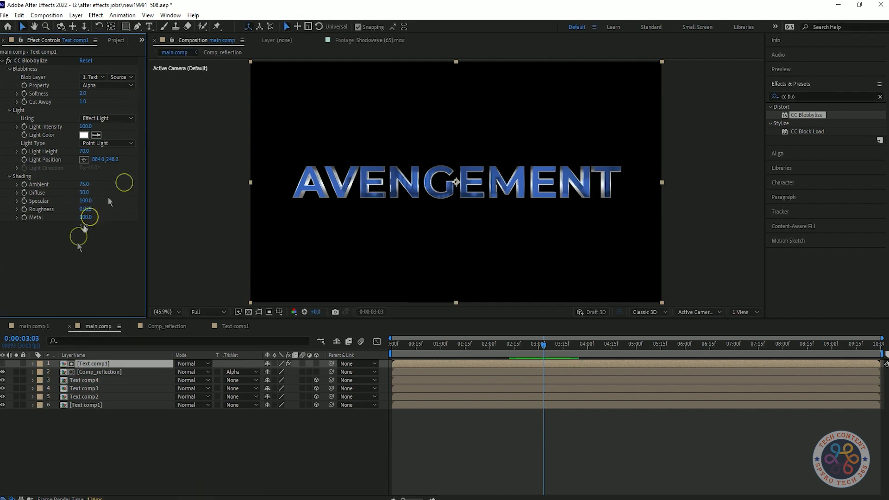
pyautogui.click(3, 61)
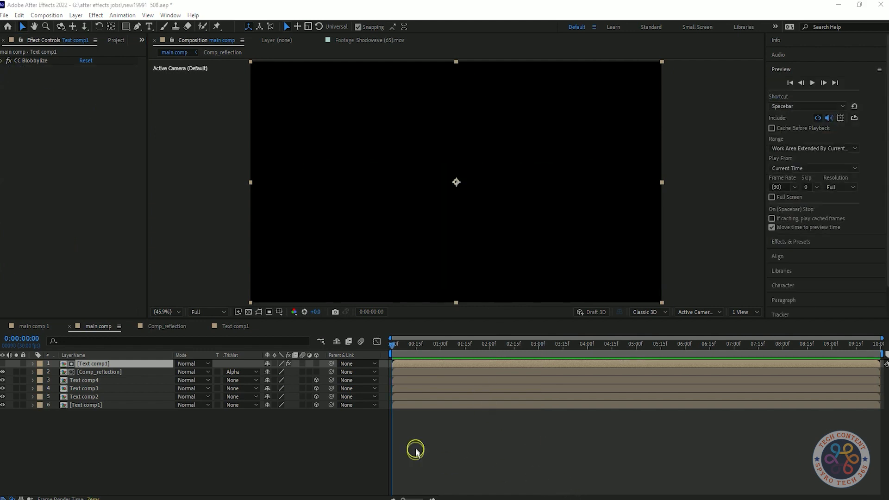
# Preview the reflective title animation in main comp from the first frame
pyautogui.click(426, 444)
pyautogui.press('space')
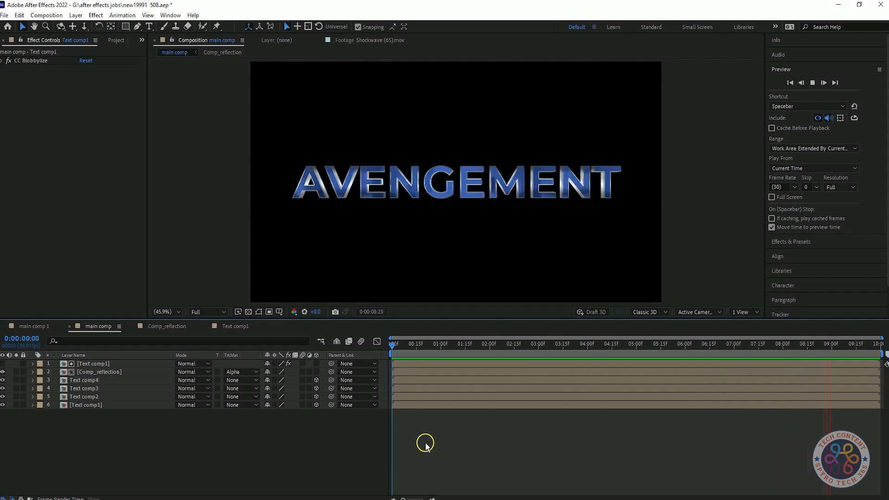
pyautogui.press('space')
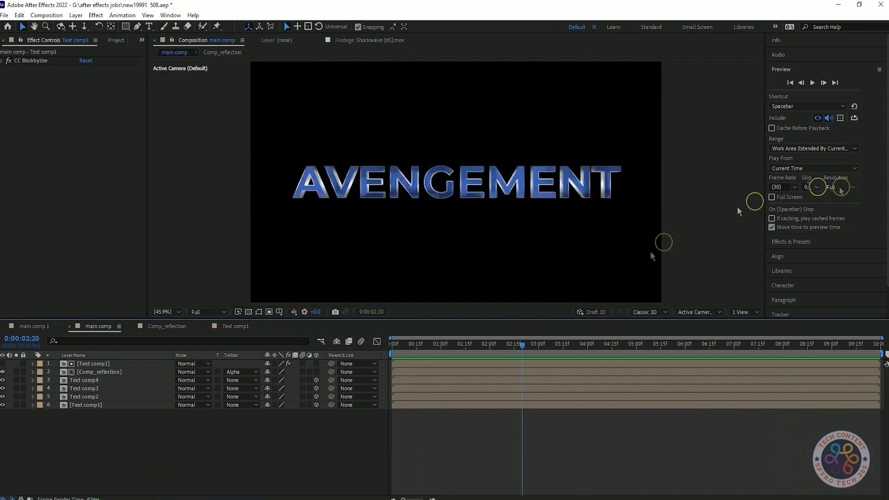
# Add Text comp1 above all other layers in main comp and apply the Vegas effect to it
pyautogui.click(116, 40)
pyautogui.moveTo(37, 164); pyautogui.dragTo(106, 364)
pyautogui.click(798, 243)
pyautogui.write('veg')
pyautogui.moveTo(798, 115); pyautogui.dragTo(81, 368)
# Set the Vegas effect's Blend Mode to Transparent and its Segments to 1
pyautogui.click(111, 160)
pyautogui.click(116, 177)
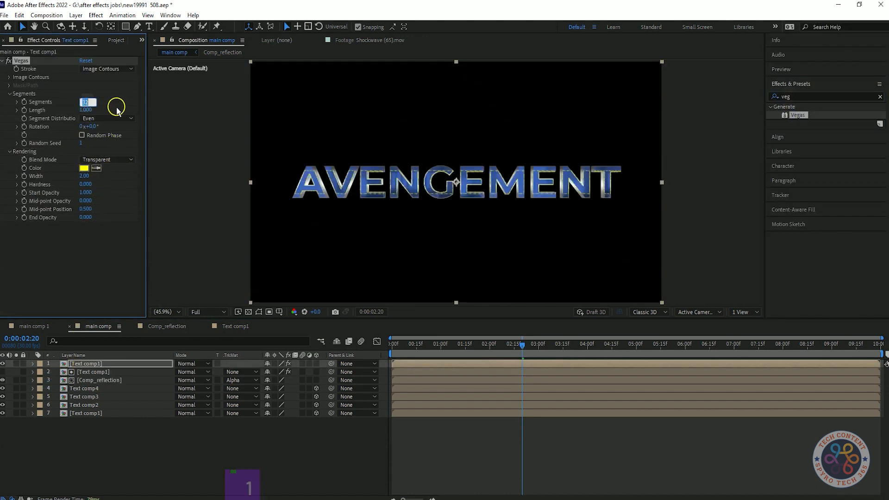
pyautogui.write('1')
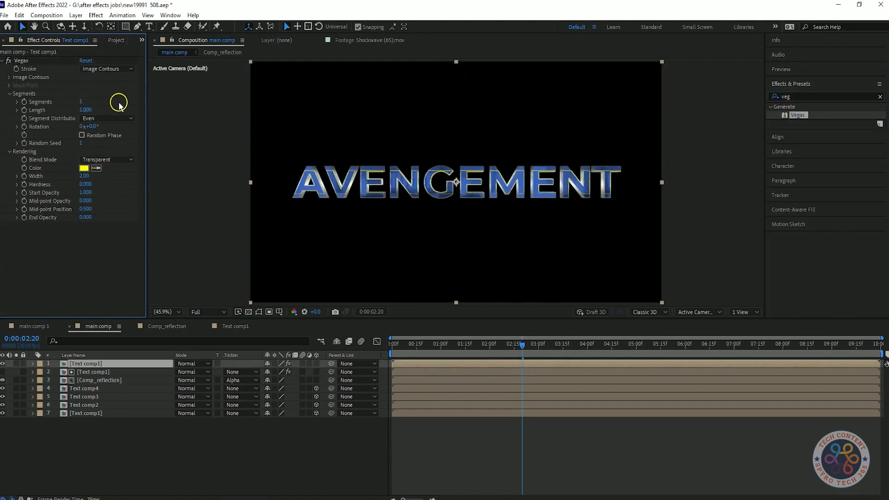
# Try a Vegas stroke Width of 5.9 and undo the change
pyautogui.click(85, 176)
pyautogui.write('5.9')
pyautogui.click(574, 494)
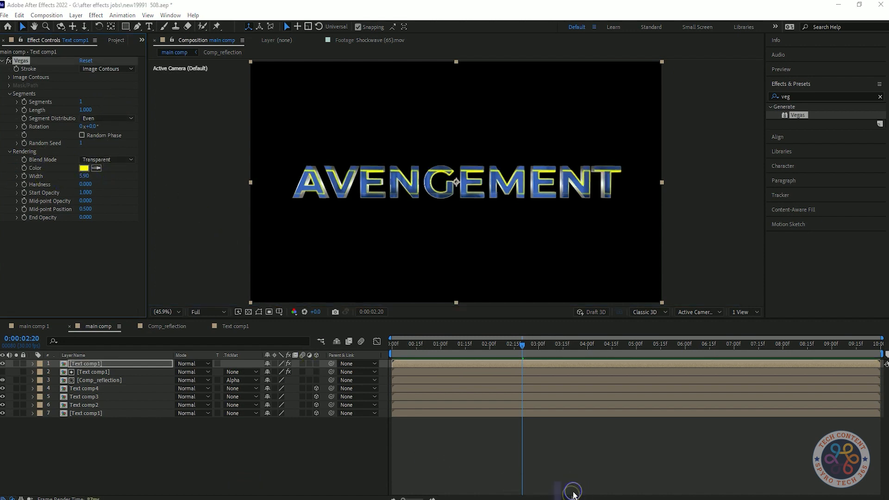
pyautogui.hotkey('ctrl', 'z')
# Set the Vegas image contour Threshold to 68 and collapse the Image Contours settings
pyautogui.click(9, 76)
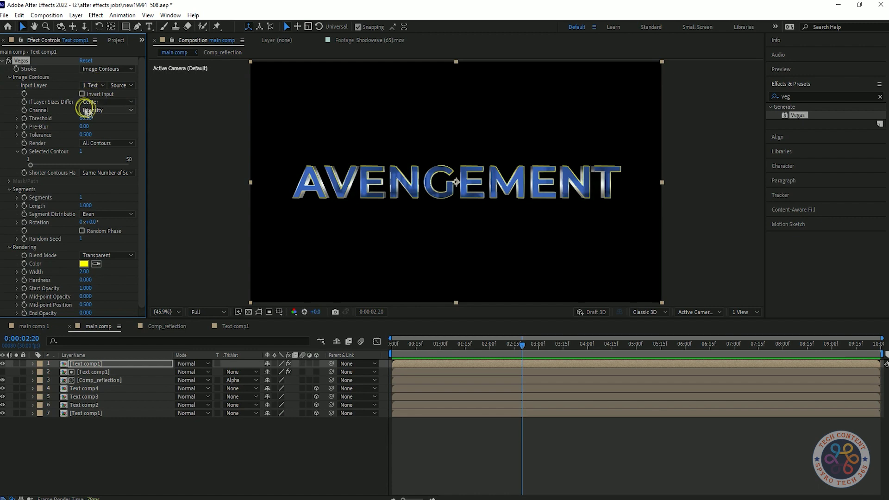
pyautogui.moveTo(89, 121)
pyautogui.mouseDown()
pyautogui.moveTo(70, 120)
pyautogui.moveTo(81, 119)
pyautogui.mouseUp()
pyautogui.write('68')
pyautogui.press('Return')
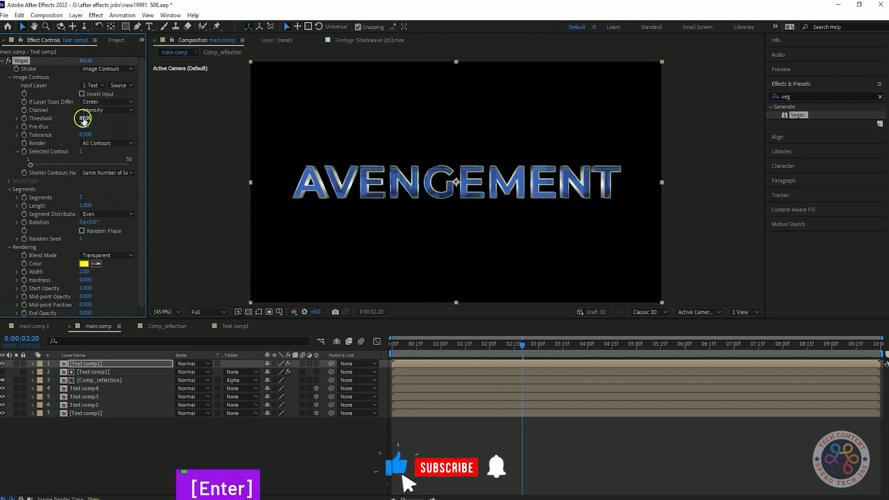
pyautogui.click(9, 76)
# Change the Vegas stroke colour to near-white and collapse the Segments settings
pyautogui.click(84, 167)
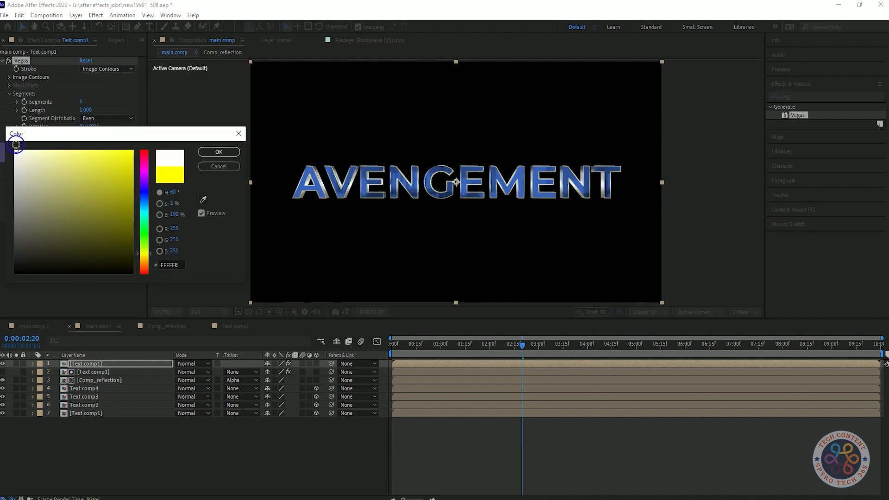
pyautogui.moveTo(18, 151)
pyautogui.mouseDown()
pyautogui.moveTo(28, 258)
pyautogui.moveTo(17, 166)
pyautogui.mouseUp()
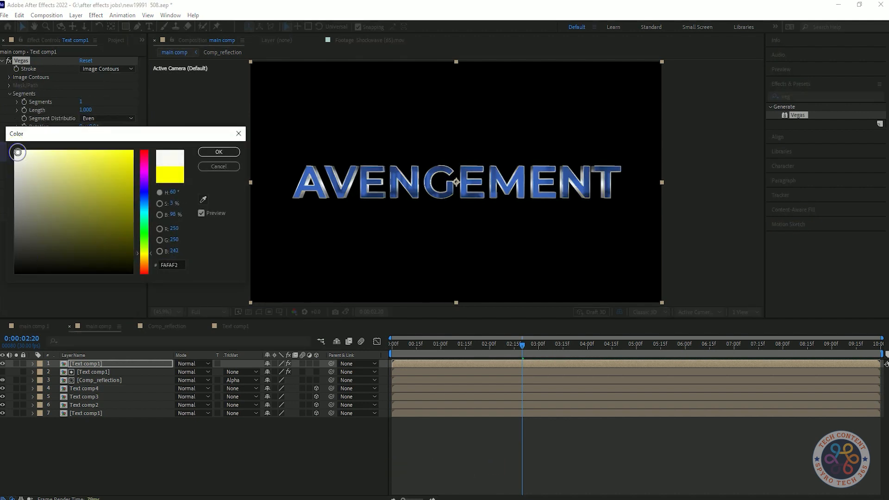
pyautogui.click(211, 152)
pyautogui.click(9, 93)
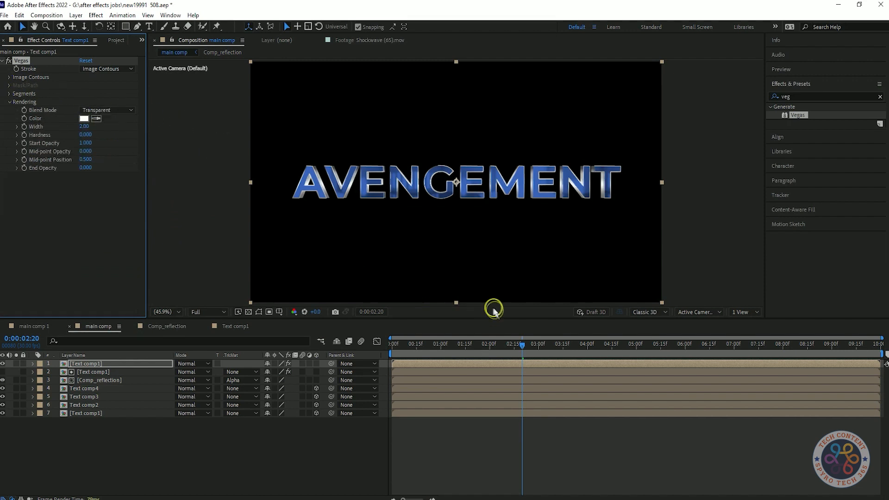
# Play and scrub main comp to check when the white outline shows against the title reveal
pyautogui.press('space')
pyautogui.press('space')
pyautogui.click(489, 345)
pyautogui.press('space')
pyautogui.click(492, 314)
pyautogui.moveTo(488, 345); pyautogui.dragTo(584, 357)
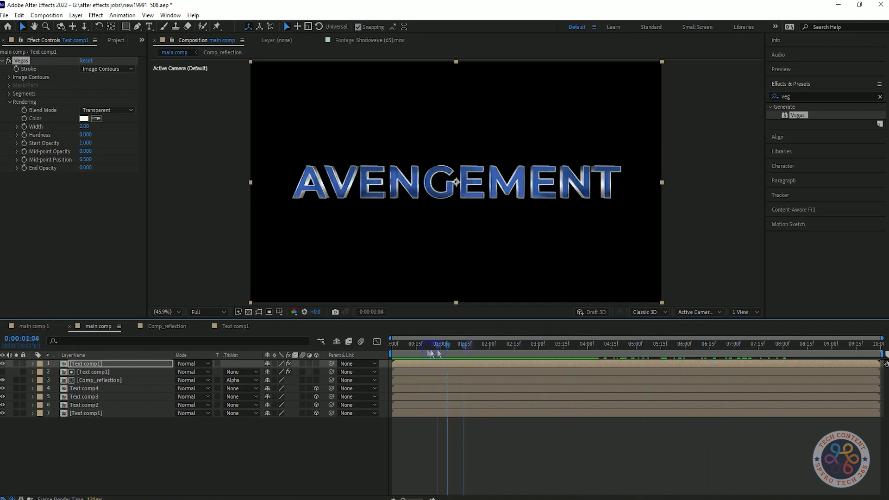
pyautogui.moveTo(554, 363); pyautogui.dragTo(577, 364)
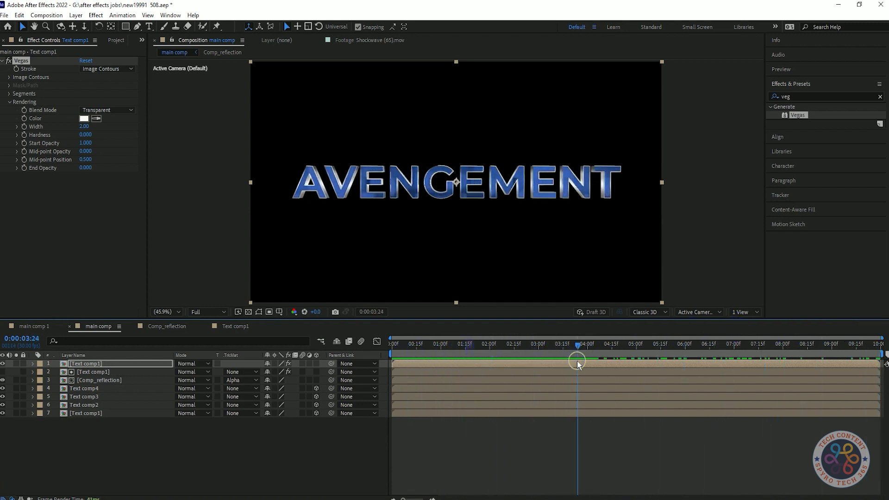
# Keyframe Vegas Start Opacity from 0 at 0:00:01:09 to 1 at about 0:00:02:00, and preview the outline fade-in
pyautogui.moveTo(85, 147); pyautogui.dragTo(79, 150)
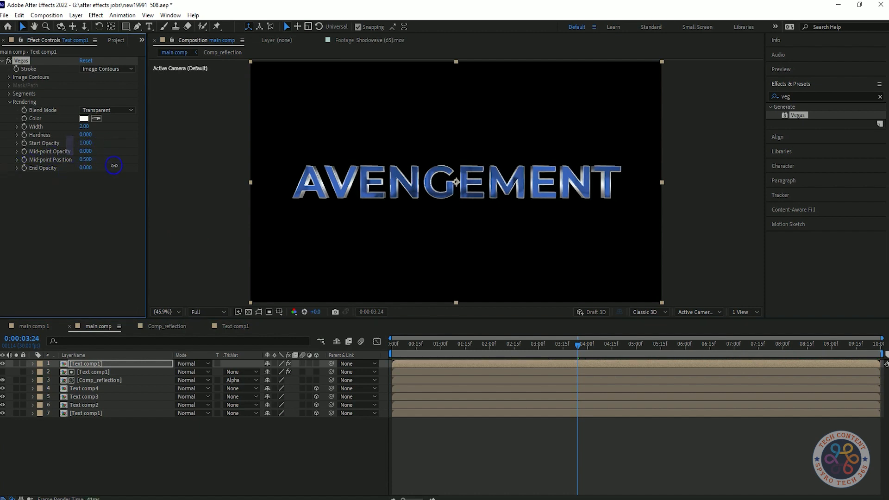
pyautogui.moveTo(574, 345); pyautogui.dragTo(435, 351)
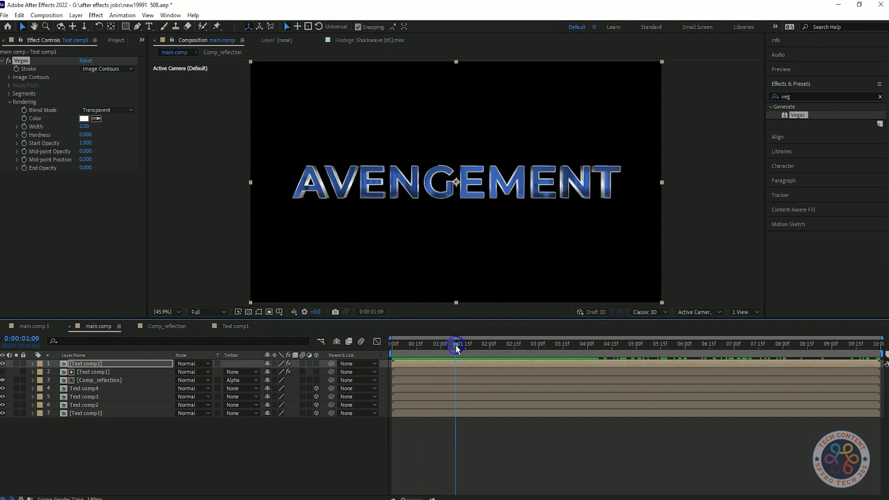
pyautogui.click(24, 143)
pyautogui.moveTo(85, 143); pyautogui.dragTo(10, 146)
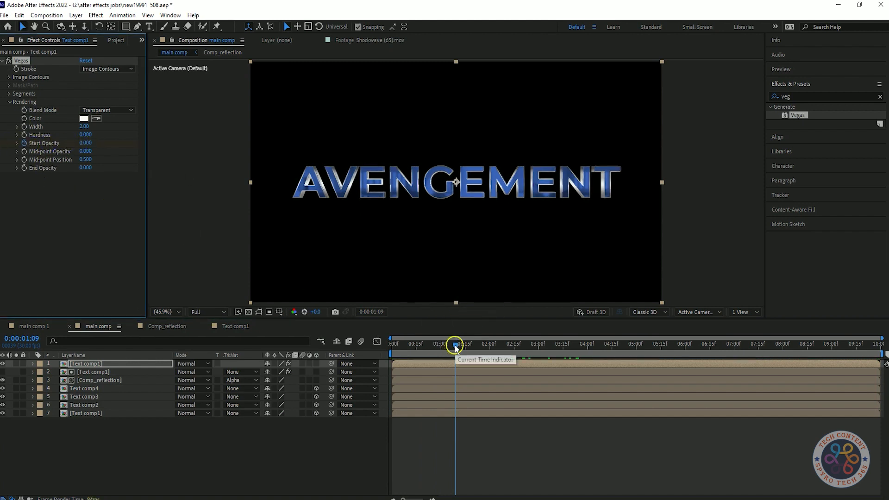
pyautogui.moveTo(455, 347); pyautogui.dragTo(492, 351)
pyautogui.press('space')
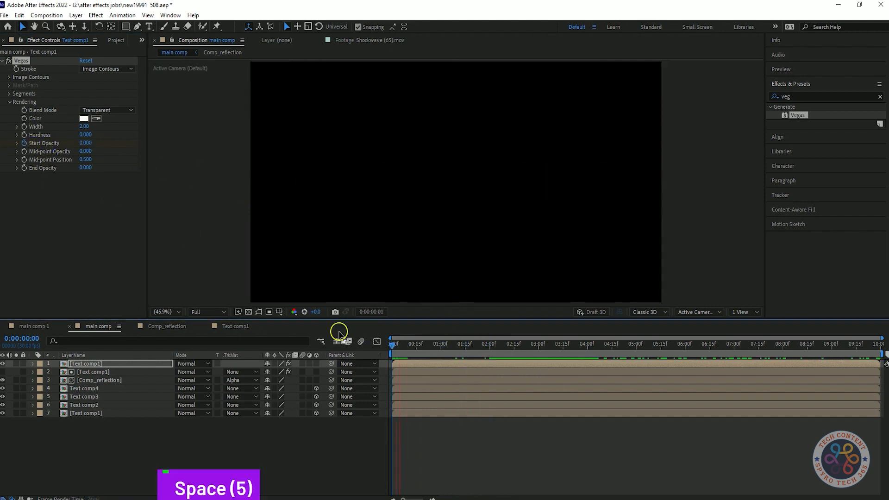
pyautogui.press('space')
# Reveal the top Text comp1 layer's Start Opacity keyframes and make the layer 3D
pyautogui.press('u')
pyautogui.moveTo(517, 374); pyautogui.dragTo(419, 400)
pyautogui.click(327, 370)
pyautogui.click(317, 364)
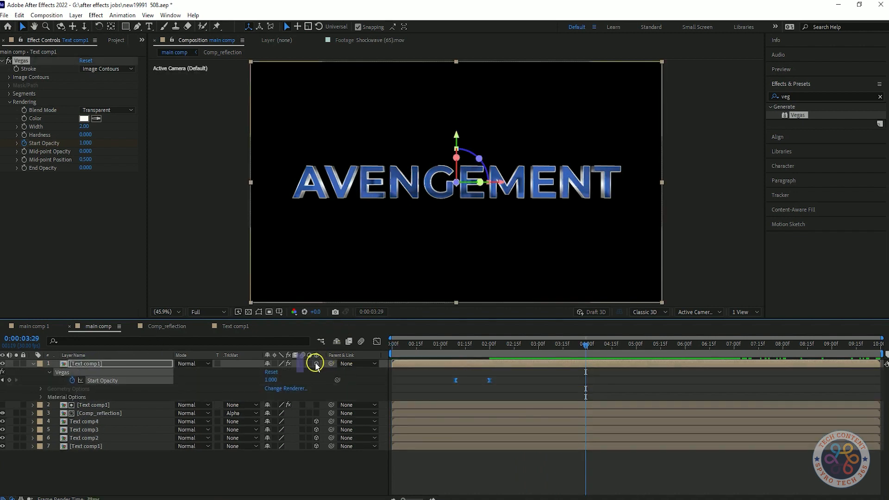
# Preview the title reveal from the first frame and inspect the outlined letters in a maximised composition view
pyautogui.moveTo(587, 345); pyautogui.dragTo(389, 348)
pyautogui.press('space')
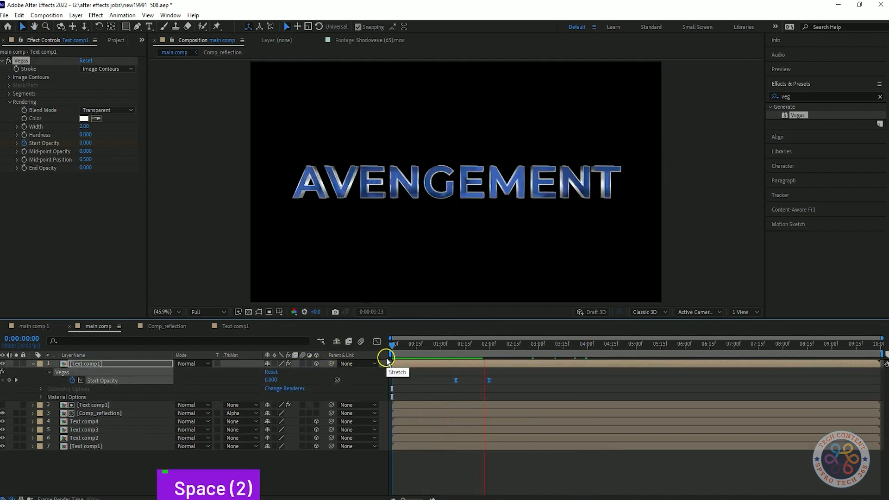
pyautogui.press('space')
pyautogui.click(808, 74)
pyautogui.press('space')
pyautogui.moveTo(496, 343); pyautogui.dragTo(444, 374)
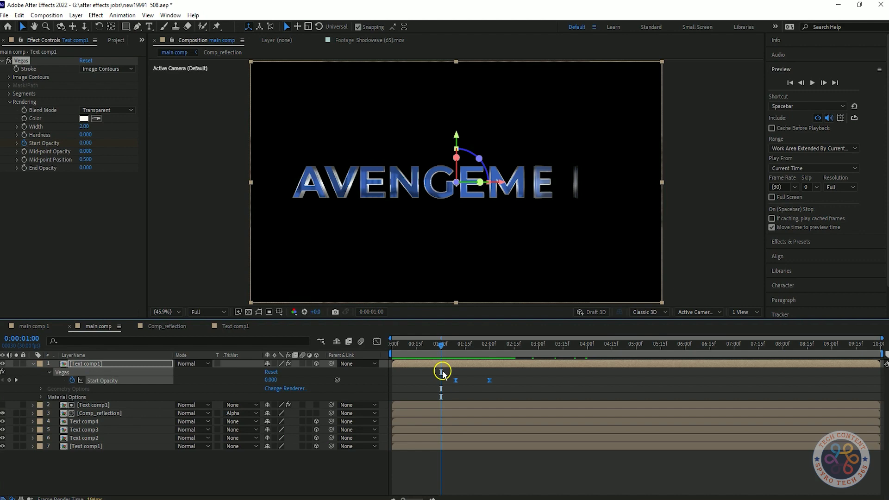
pyautogui.press('space')
pyautogui.press('space')
pyautogui.hotkey('ctrl', '`')
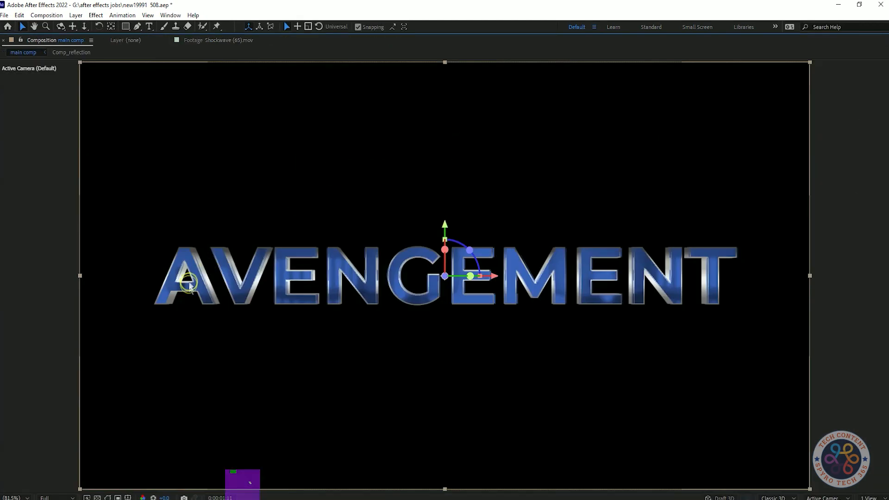
pyautogui.hotkey('ctrl', '`')
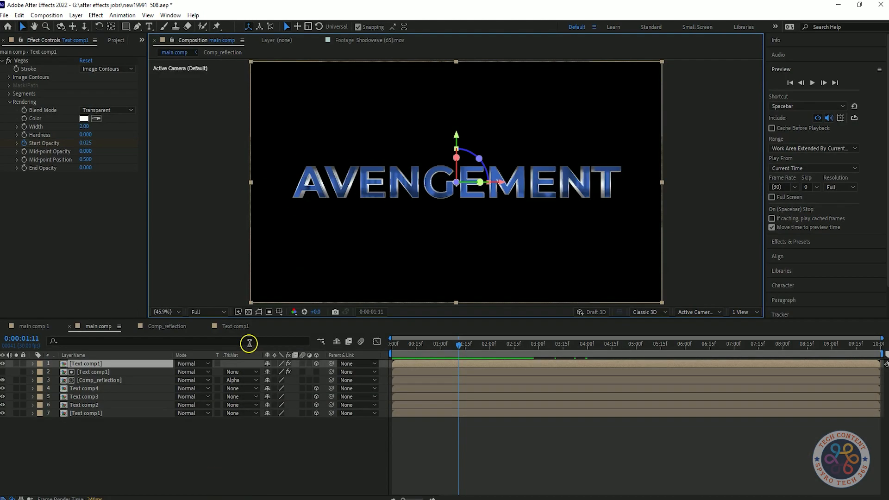
# Set CC Blobbylize's Diffuse to 25 on the matte Text comp1 layer above Comp_reflection
pyautogui.click(80, 372)
pyautogui.click(96, 78)
pyautogui.click(84, 193)
pyautogui.write('20')
pyautogui.click(121, 250)
pyautogui.moveTo(83, 194); pyautogui.dragTo(64, 200)
pyautogui.hotkey('ctrl', 'z')
pyautogui.click(86, 193)
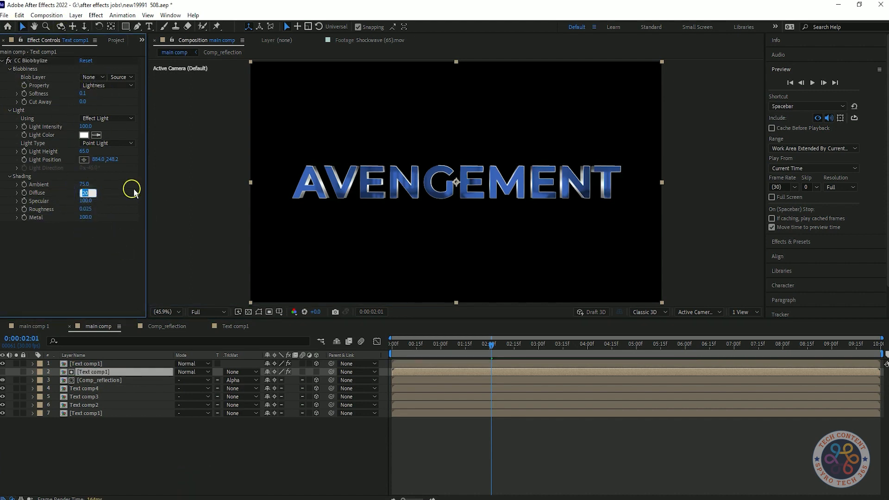
pyautogui.rightClick(51, 184)
pyautogui.click(80, 272)
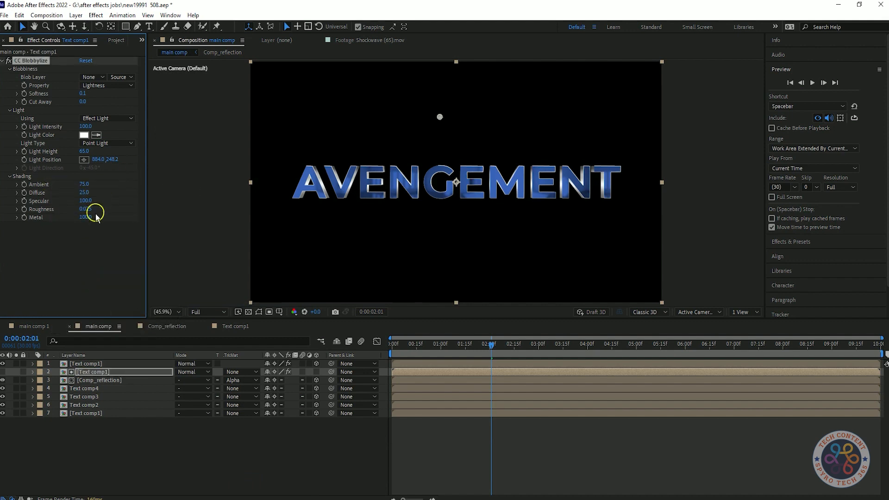
# Preview main comp from the first frame to check the outline and the adjusted shading through to the end
pyautogui.press('space')
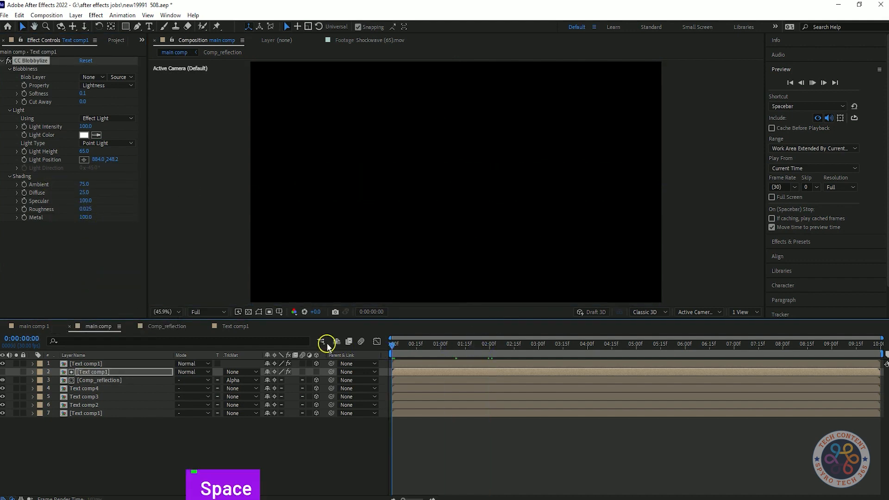
pyautogui.press('space')
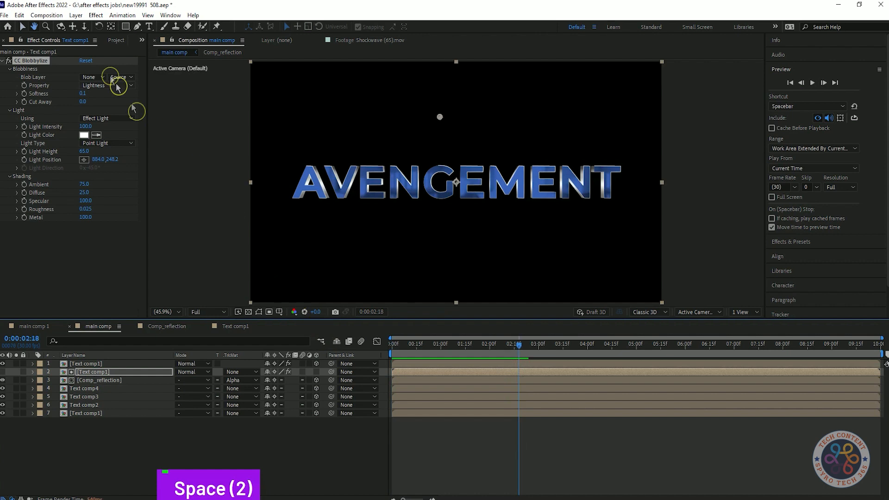
pyautogui.click(116, 363)
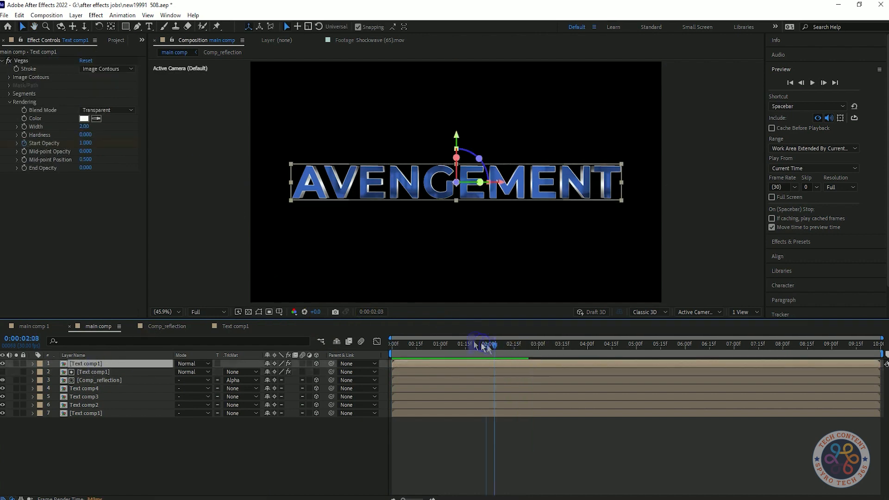
pyautogui.press('space')
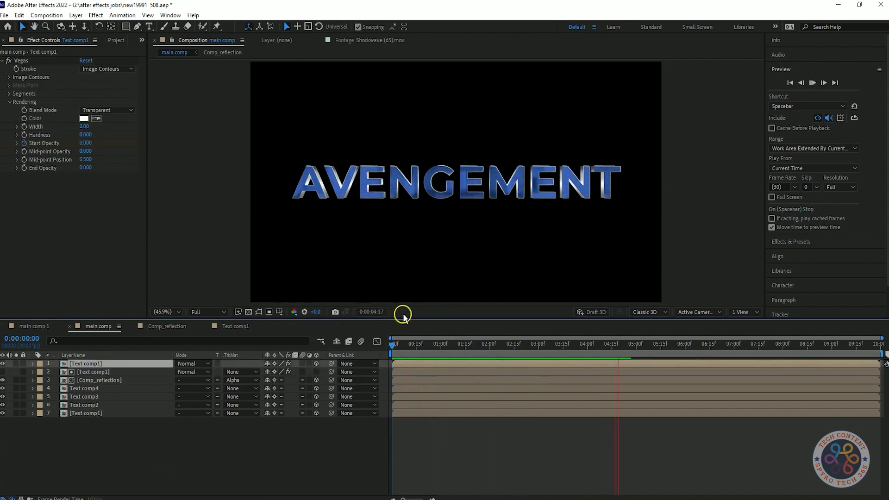
pyautogui.press('space')
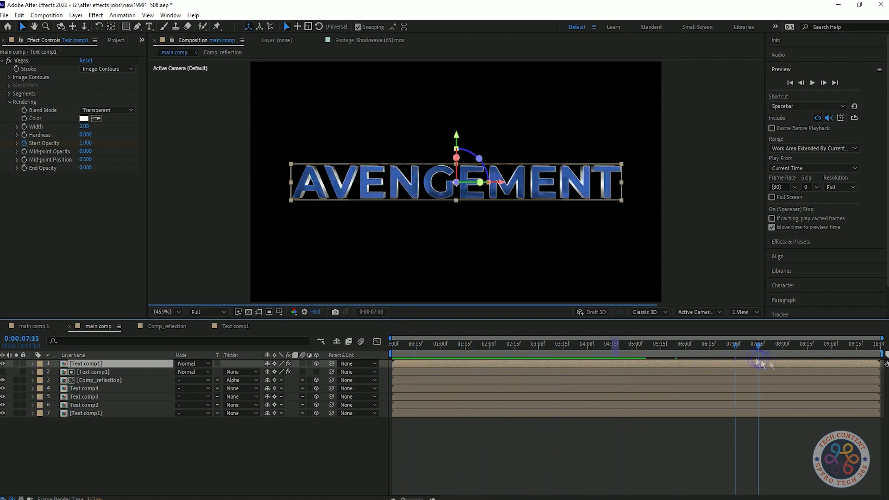
pyautogui.press('space')
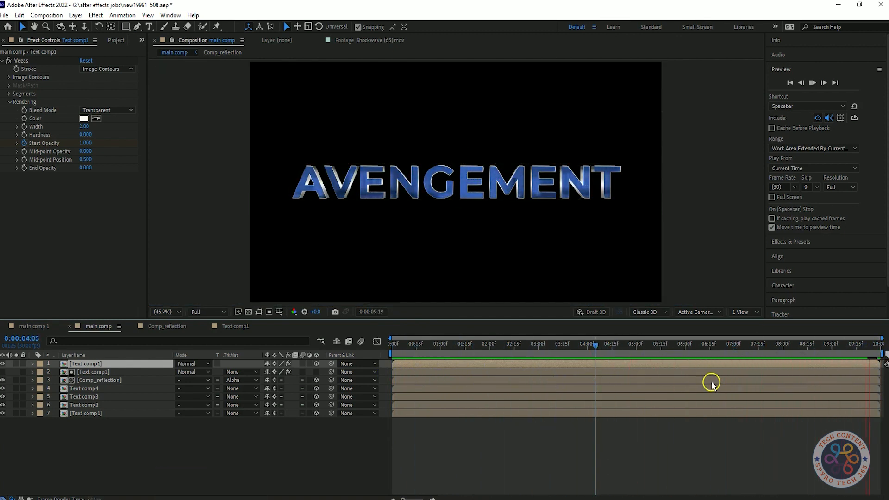
pyautogui.press('space')
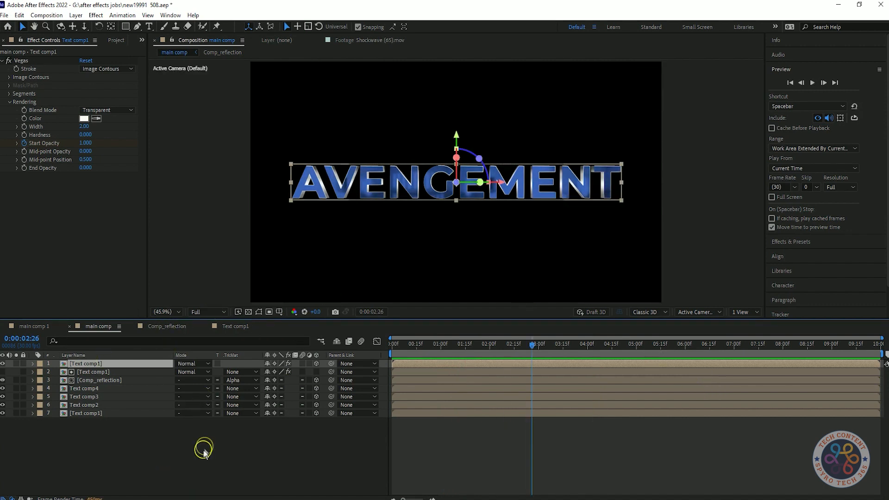
# Add Light.png above all layers in main comp, set its blending mode to Add, and scrub to 0:00:02:07
pyautogui.rightClick(167, 459)
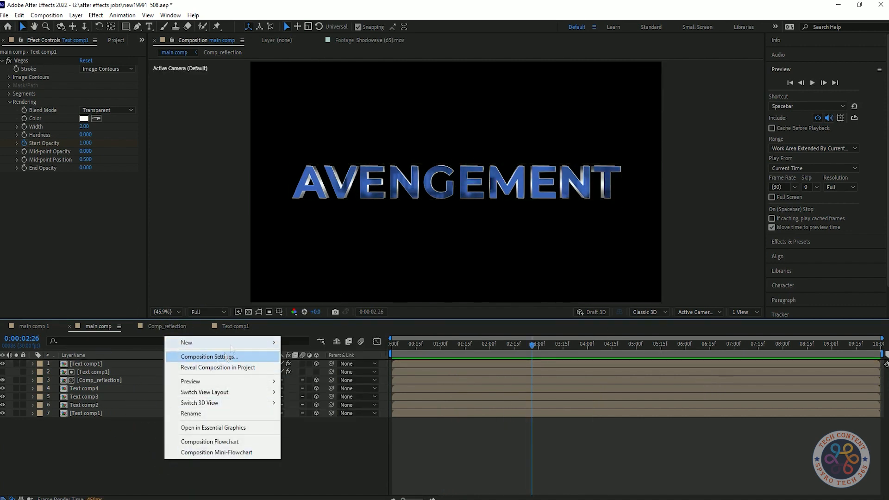
pyautogui.click(210, 368)
pyautogui.moveTo(26, 238); pyautogui.dragTo(106, 365)
pyautogui.click(197, 364)
pyautogui.click(215, 185)
pyautogui.click(529, 348)
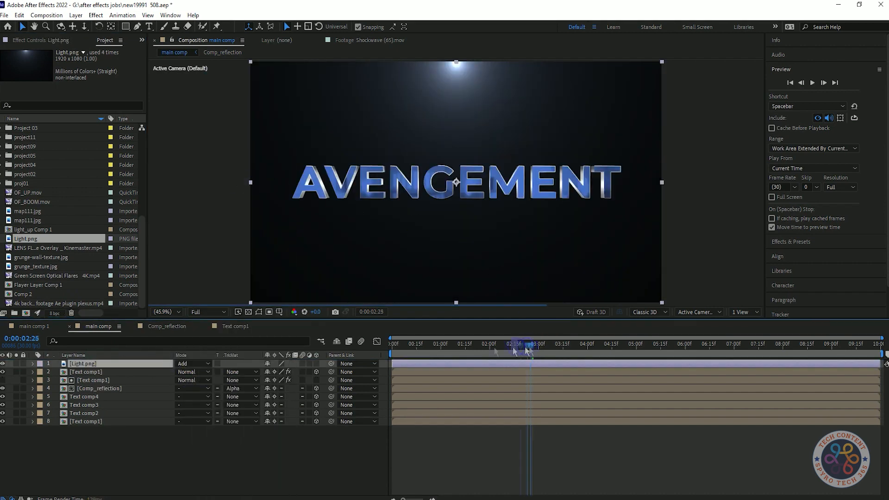
pyautogui.moveTo(528, 350); pyautogui.dragTo(501, 349)
# Find the Brightness & Contrast effect and apply it to the Light.png layer
pyautogui.click(791, 242)
pyautogui.click(811, 96)
pyautogui.write('bright')
pyautogui.moveTo(825, 147); pyautogui.dragTo(167, 364)
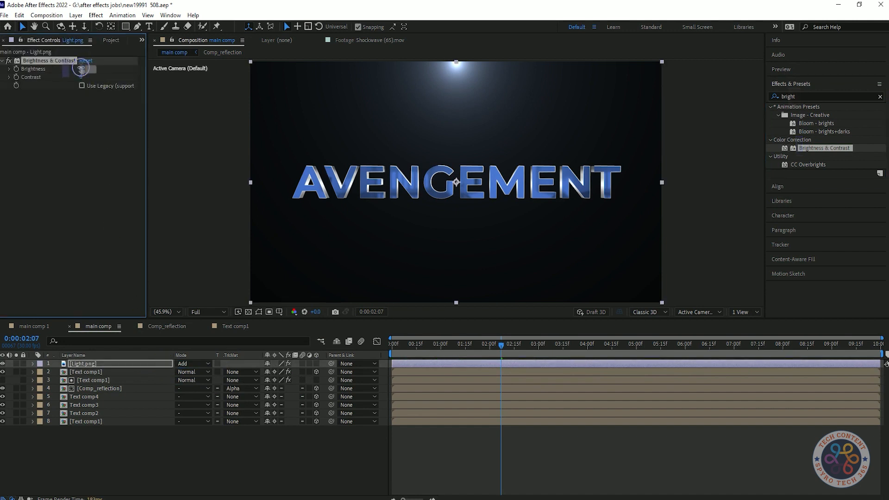
# Set Light.png's Brightness to -31 and Contrast to 19, and preview main comp from the first frame
pyautogui.write('10')
pyautogui.click(96, 134)
pyautogui.moveTo(86, 71); pyautogui.dragTo(109, 80)
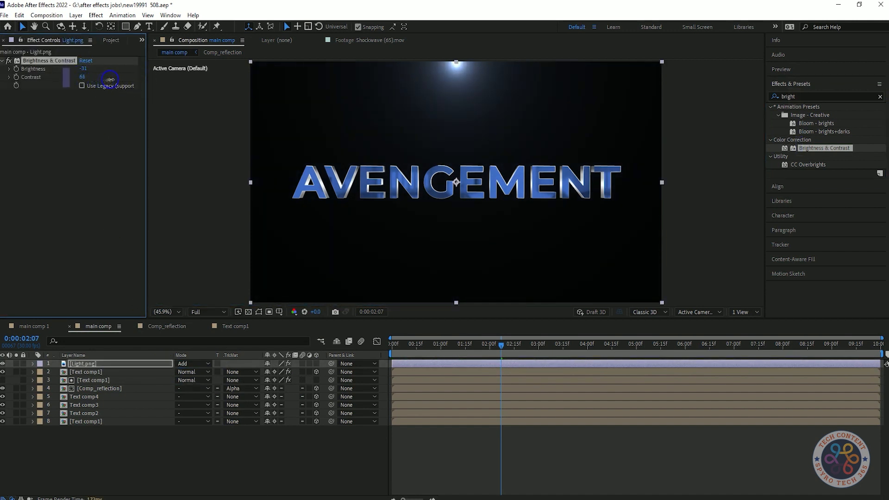
pyautogui.moveTo(37, 93); pyautogui.dragTo(84, 86)
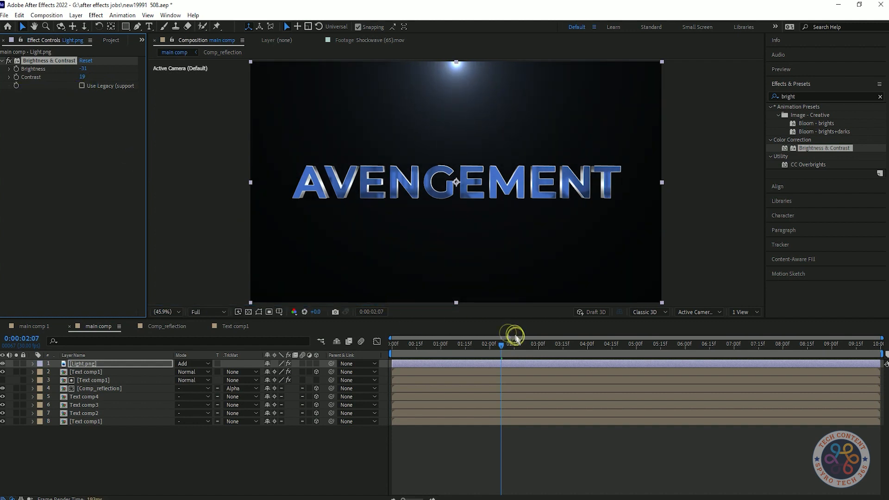
pyautogui.press('space')
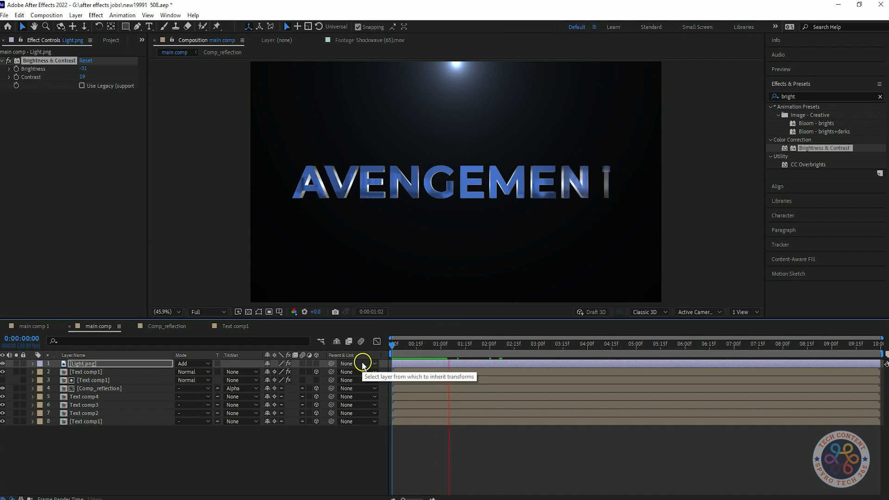
pyautogui.press('space')
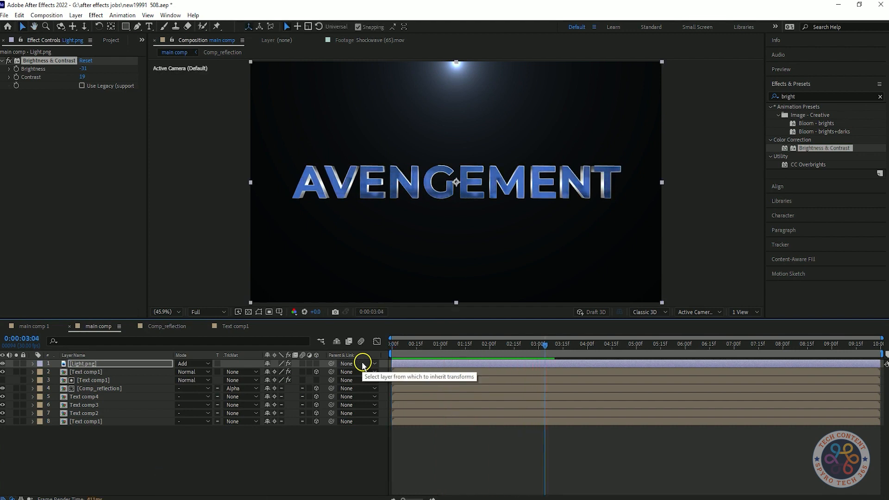
# Keyframe the Vegas Rotation on the outline Text comp1 layer so that it reaches 2 revolutions at 0:00:09:29
pyautogui.click(86, 372)
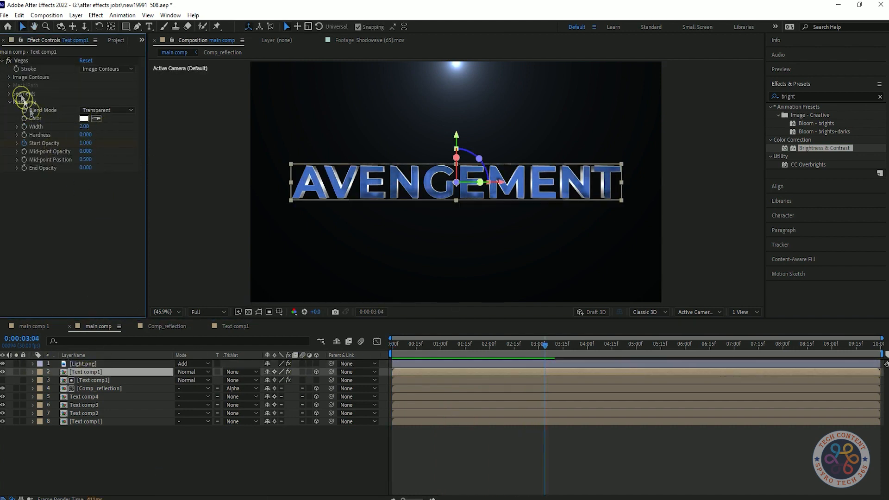
pyautogui.click(9, 94)
pyautogui.click(468, 346)
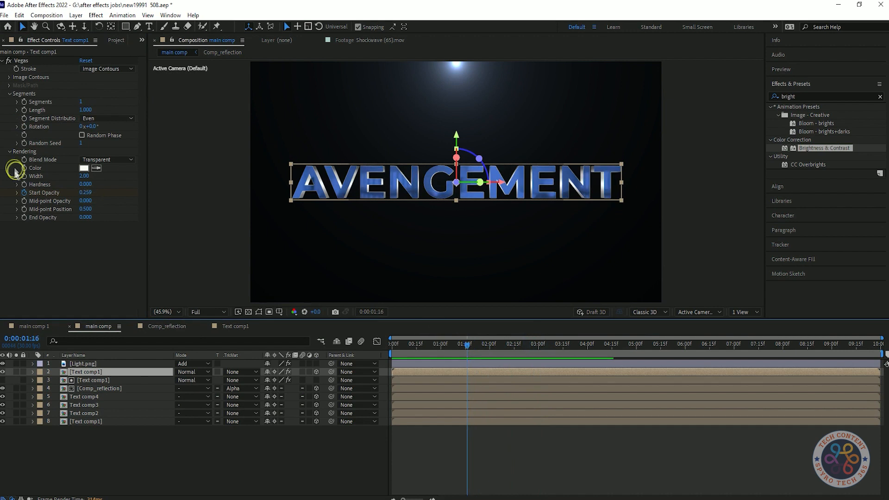
pyautogui.click(476, 347)
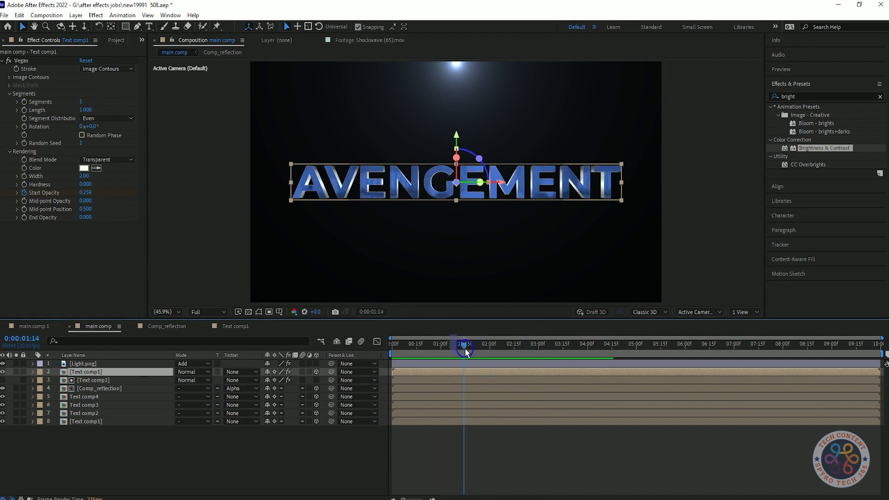
pyautogui.click(24, 127)
pyautogui.moveTo(480, 345); pyautogui.dragTo(881, 346)
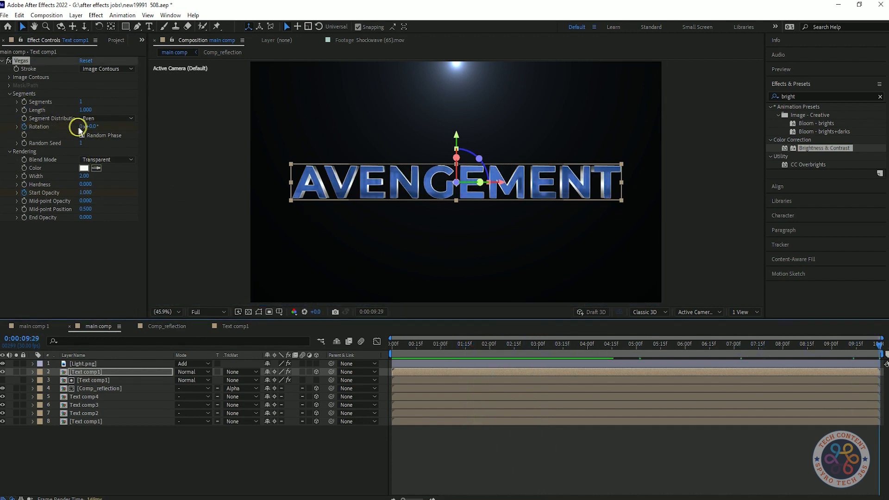
pyautogui.press('2')
# Preview main comp to check the moving outline, and add Optical Flare madeq.mp4 above all layers with the Add blending mode
pyautogui.click(453, 357)
pyautogui.press('space')
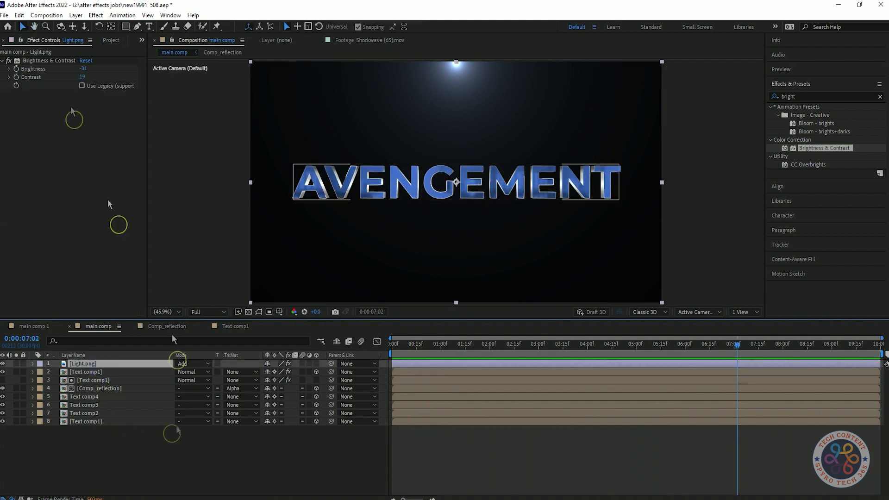
pyautogui.press('space')
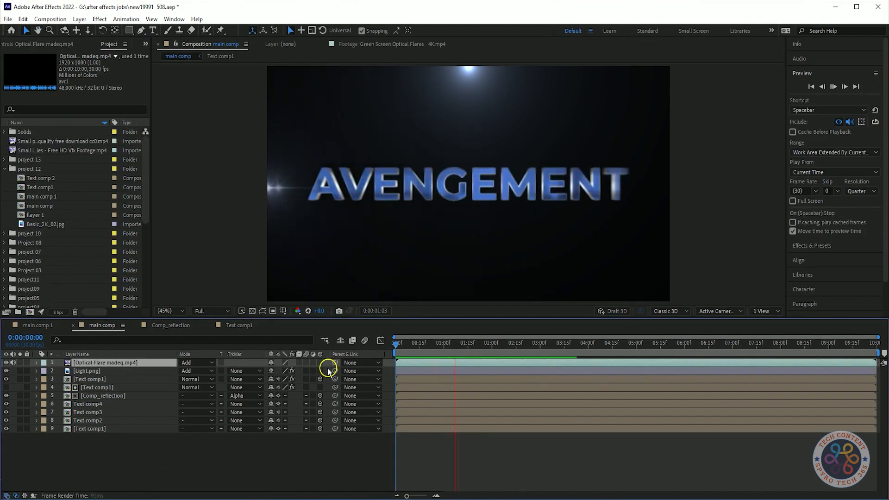
pyautogui.press('space')
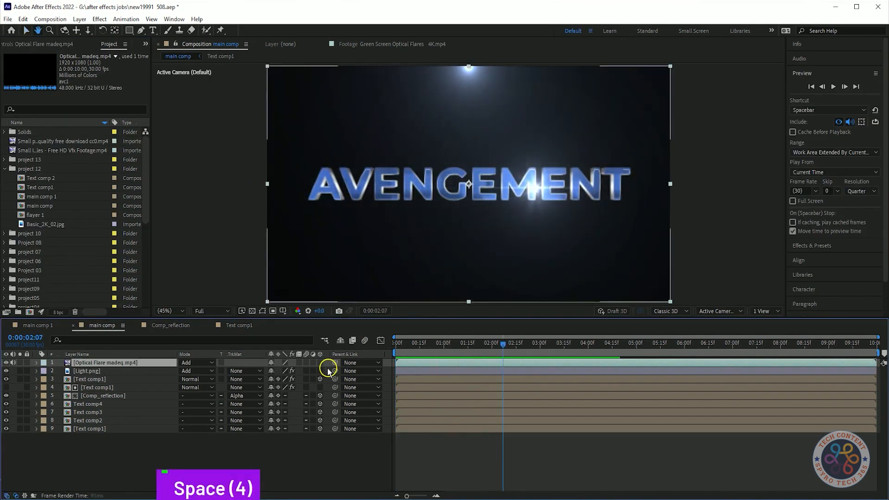
# Try a different vertical Position for the Optical Flare madeq.mp4 layer and undo the change
pyautogui.press('p')
pyautogui.moveTo(289, 371); pyautogui.dragTo(287, 422)
pyautogui.hotkey('ctrl', 'z')
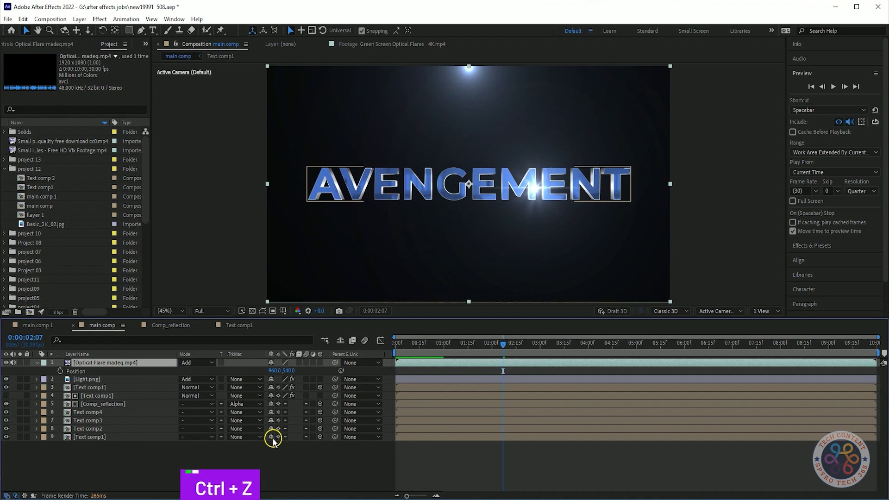
# Preview the flare sweeping across the AVENGEMENT title in main comp
pyautogui.press('space')
pyautogui.press('space')
pyautogui.press('space')
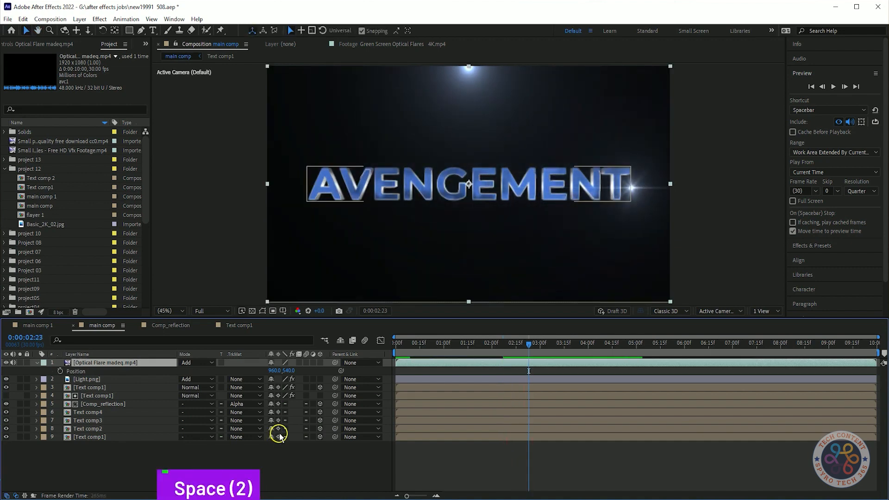
pyautogui.press('space')
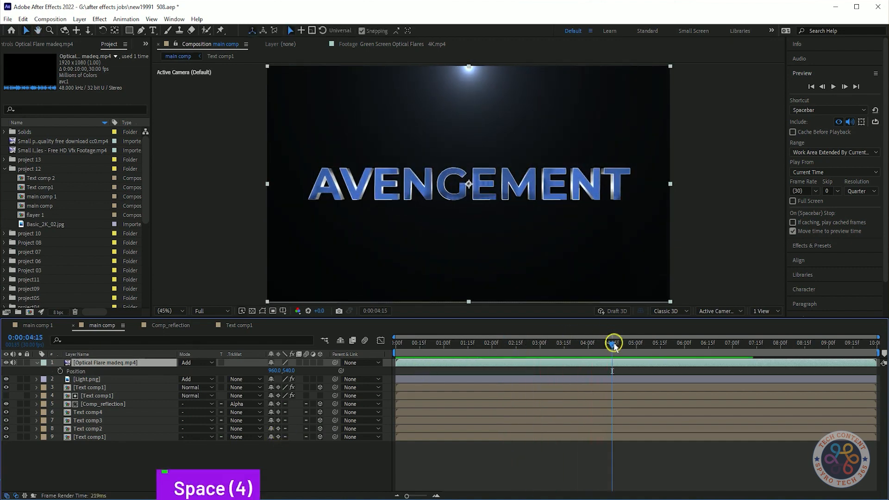
# Move the Optical Flare madeq.mp4 layer below all other layers and preview main comp from the first frame
pyautogui.click(474, 364)
pyautogui.rightClick(160, 364)
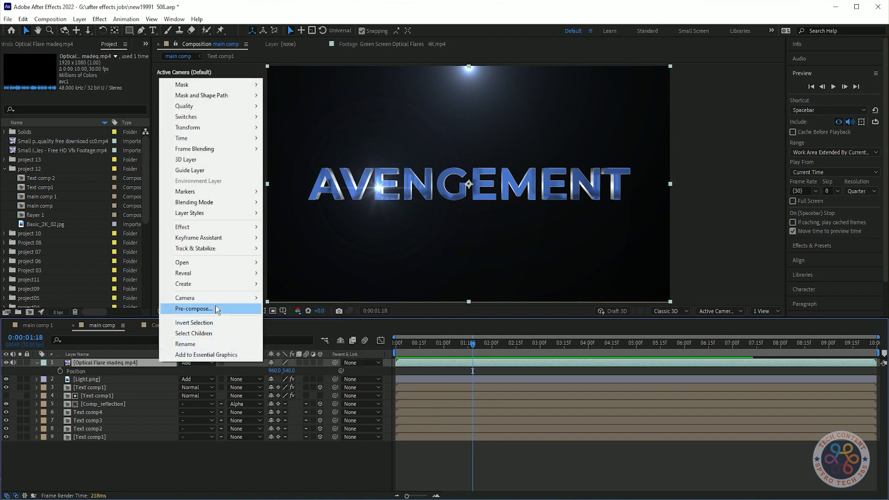
pyautogui.click(203, 364)
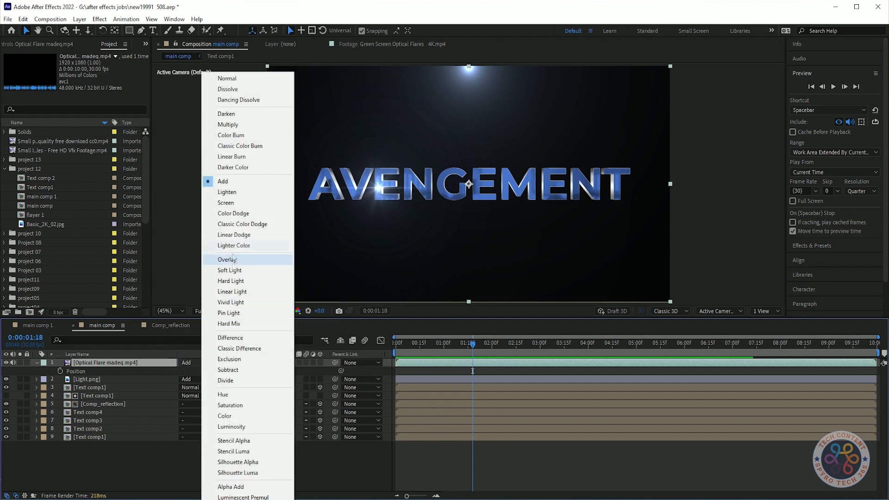
pyautogui.click(84, 459)
pyautogui.moveTo(115, 370); pyautogui.dragTo(104, 456)
pyautogui.press('Home')
pyautogui.press('space')
pyautogui.press('space')
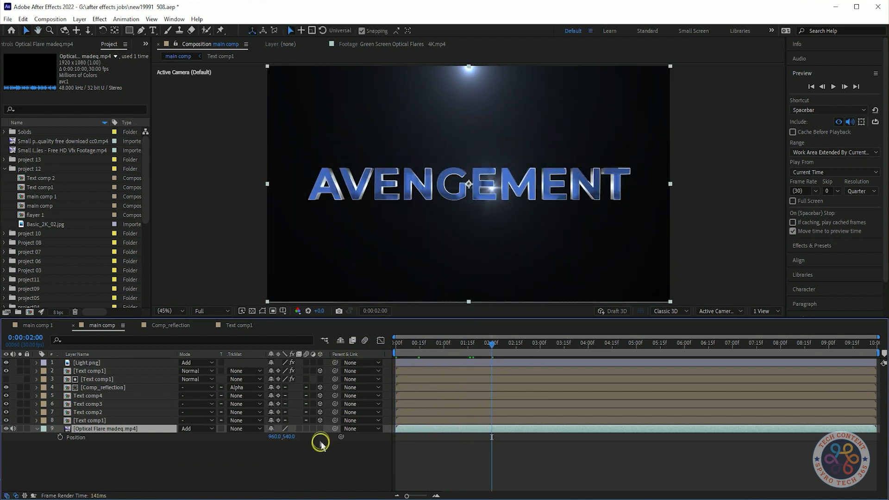
# Set the Optical Flare madeq.mp4 layer's Position to 960, 607 and preview the flare along the title's lower edge
pyautogui.moveTo(289, 440); pyautogui.dragTo(298, 463)
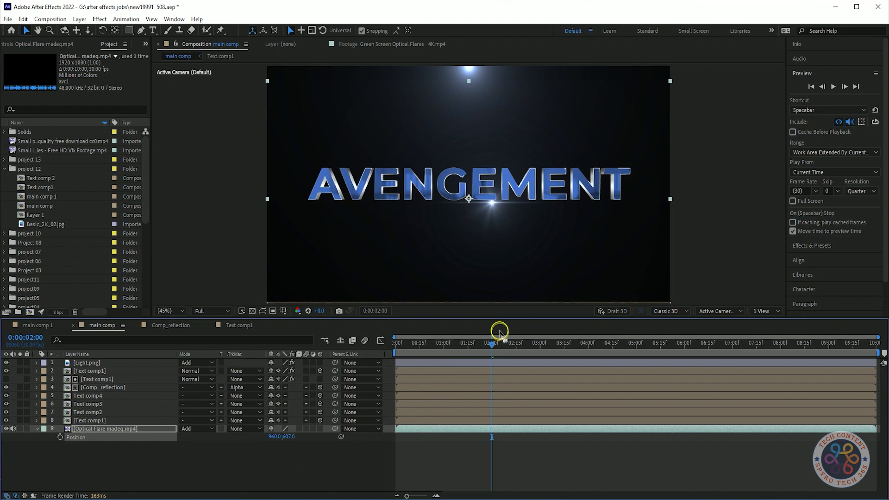
pyautogui.press('space')
pyautogui.press('space')
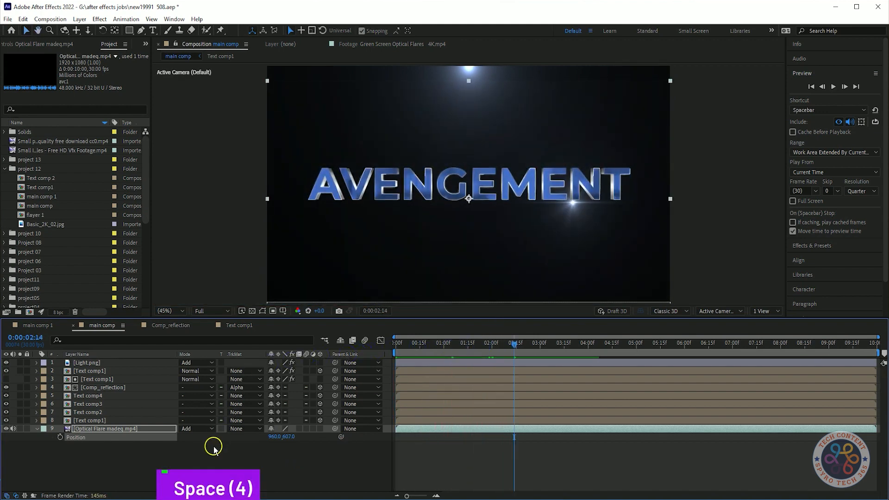
# Pre-compose the Optical Flare madeq.mp4 layer at the top of the layer stack and set its vertical Scale to 115%
pyautogui.rightClick(155, 429)
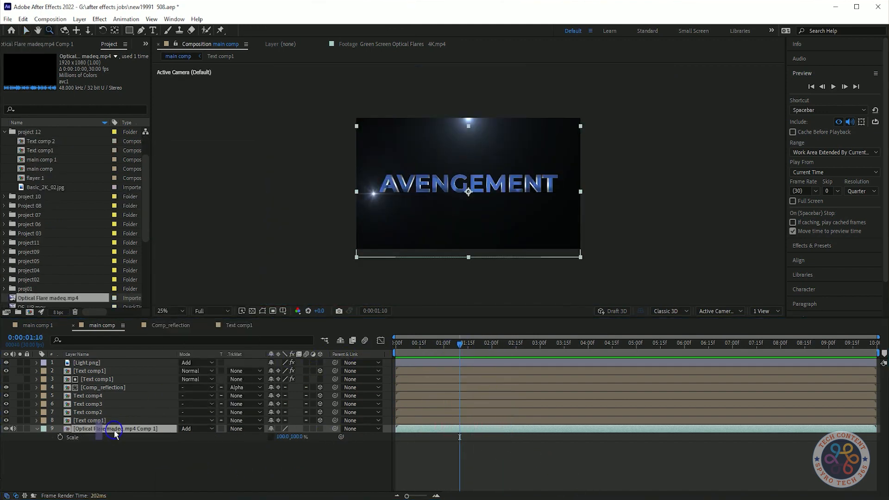
pyautogui.moveTo(115, 433); pyautogui.dragTo(99, 361)
pyautogui.moveTo(295, 371); pyautogui.dragTo(303, 371)
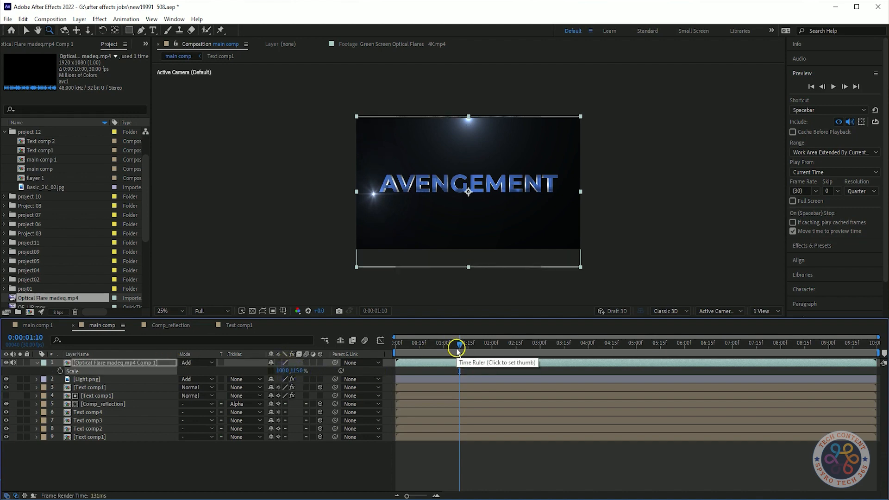
# Preview main comp from the first frame to check the stretched flare
pyautogui.moveTo(457, 351); pyautogui.dragTo(376, 352)
pyautogui.press('space')
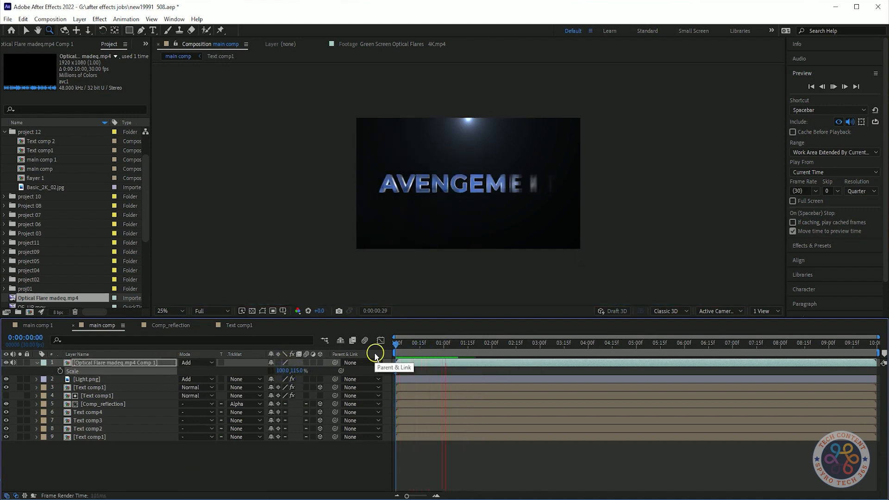
pyautogui.press('space')
# Set the Light.png layer's Scale to 108% and its Position to 960, 535, and save the project
pyautogui.click(88, 379)
pyautogui.press('p')
pyautogui.moveTo(288, 387); pyautogui.dragTo(295, 375)
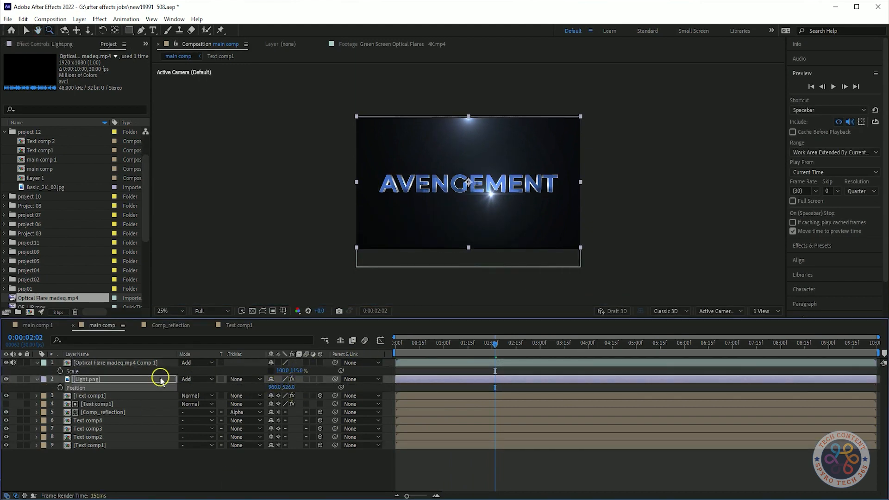
pyautogui.write('s108')
pyautogui.press('Return')
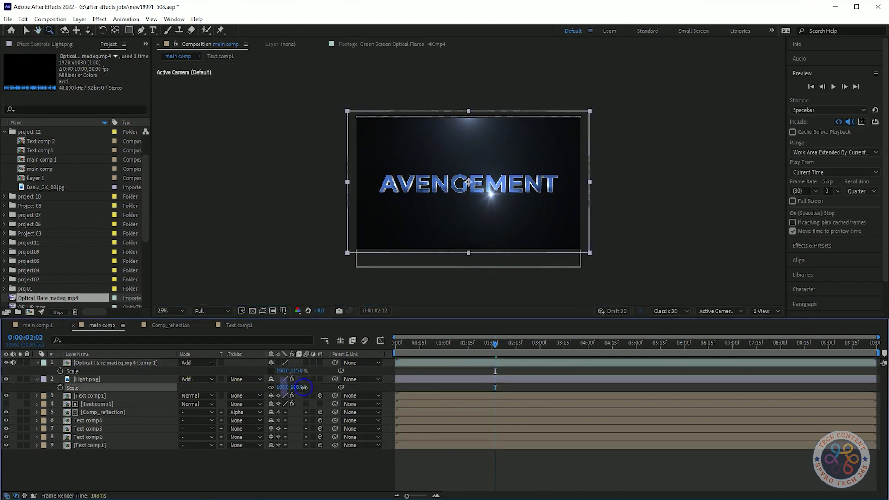
pyautogui.press('p')
pyautogui.moveTo(288, 387); pyautogui.dragTo(302, 378)
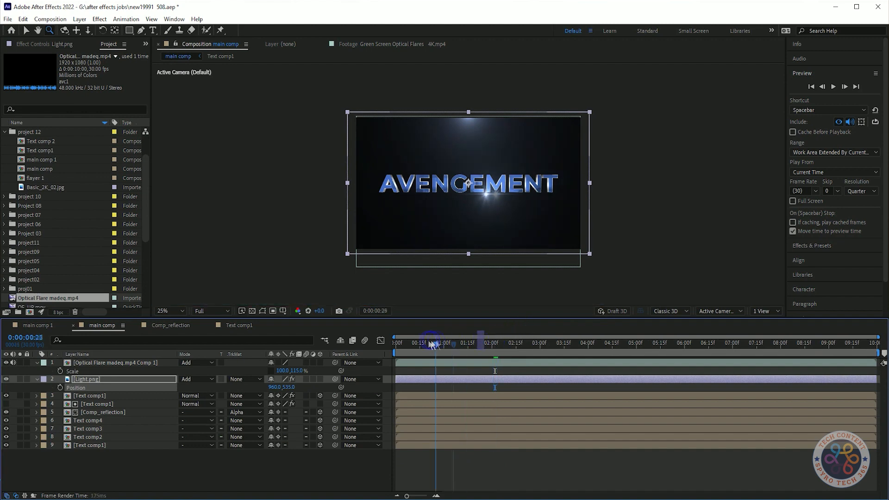
pyautogui.press('Home')
pyautogui.hotkey('ctrl', 's')
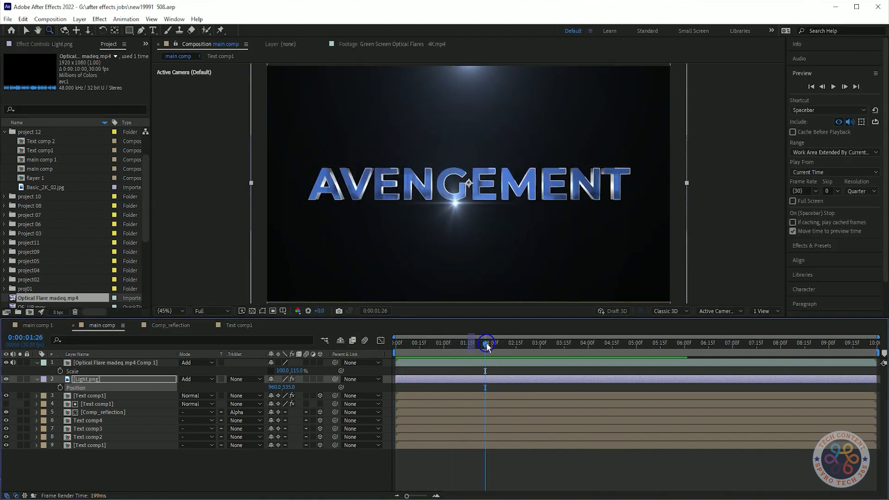
# Shift the optical flare precomp to start at about 0:00:01:15 and preview main comp from the first frame
pyautogui.moveTo(485, 345); pyautogui.dragTo(583, 370)
pyautogui.moveTo(428, 380); pyautogui.dragTo(549, 366)
pyautogui.hotkey('ctrl', 'z')
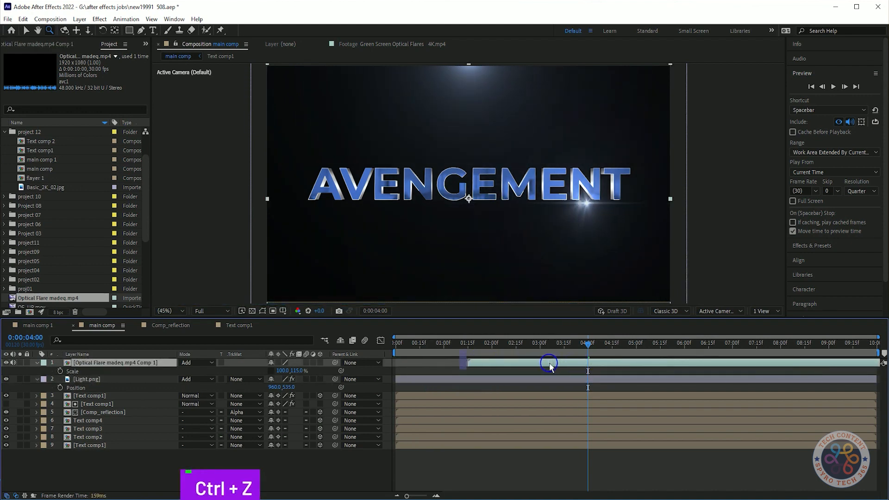
pyautogui.moveTo(588, 344); pyautogui.dragTo(329, 348)
pyautogui.press('space')
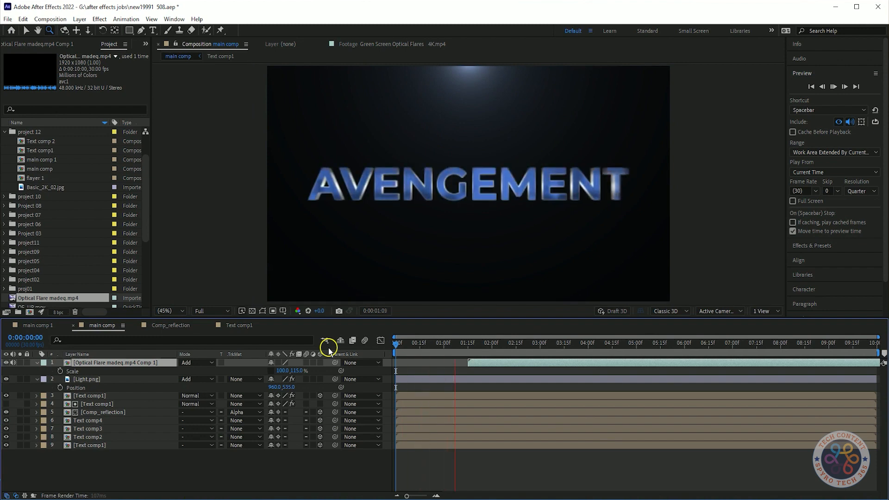
pyautogui.press('space')
# Shift the optical flare precomp to start at 0:00:01:00 and preview main comp
pyautogui.moveTo(633, 344); pyautogui.dragTo(444, 355)
pyautogui.click(474, 365)
pyautogui.press('space')
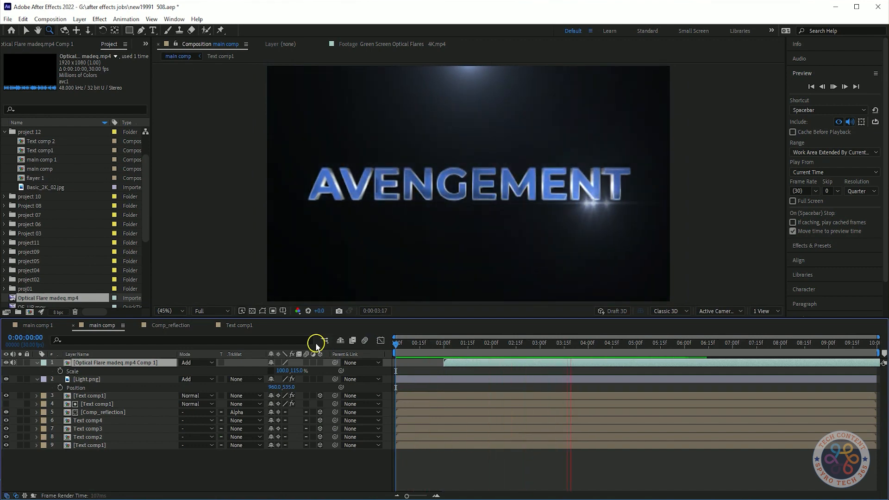
pyautogui.press('space')
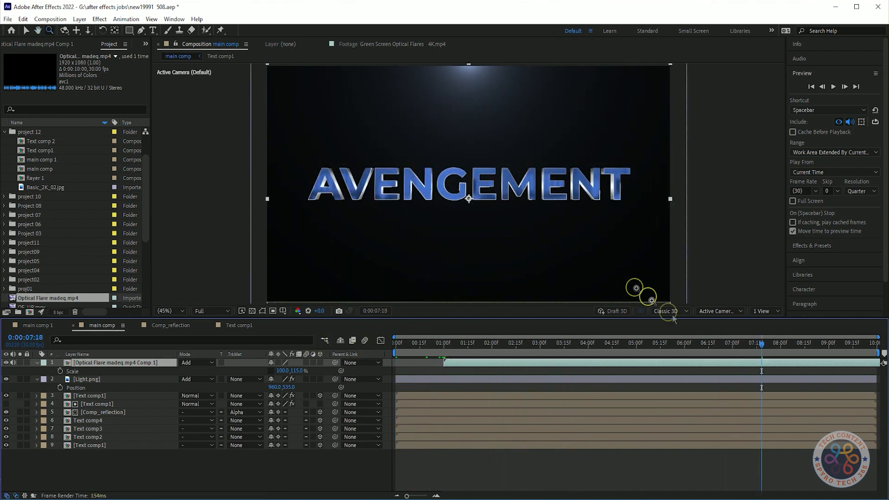
# Collapse the optical flare precomp's properties, look through the imported footage, and save the project
pyautogui.click(37, 363)
pyautogui.scroll(-5, 101, 238)
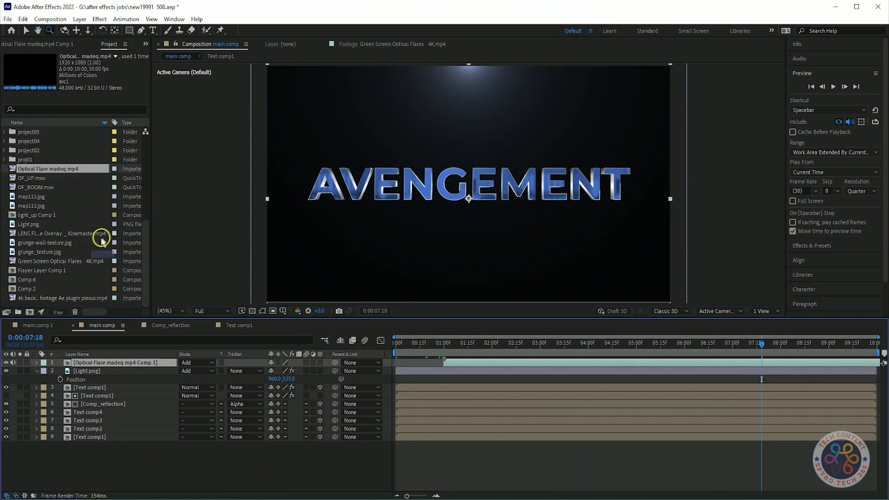
pyautogui.hotkey('ctrl', 's')
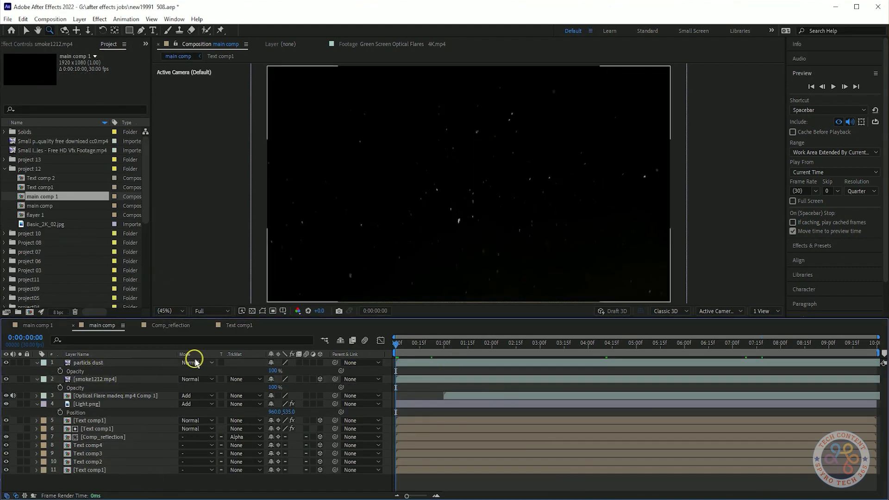
# Add the particls dust and smoke1212.mp4 layers above all others and set both blending modes to Add
pyautogui.click(195, 362)
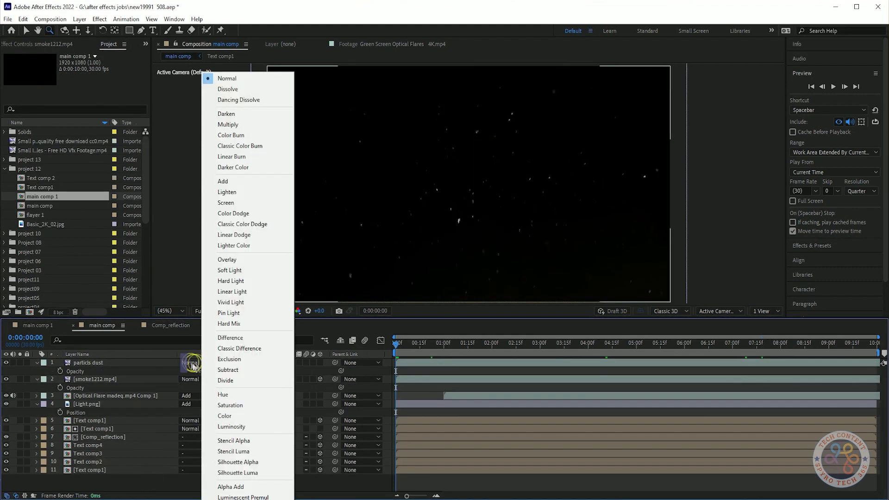
pyautogui.click(229, 185)
pyautogui.click(196, 379)
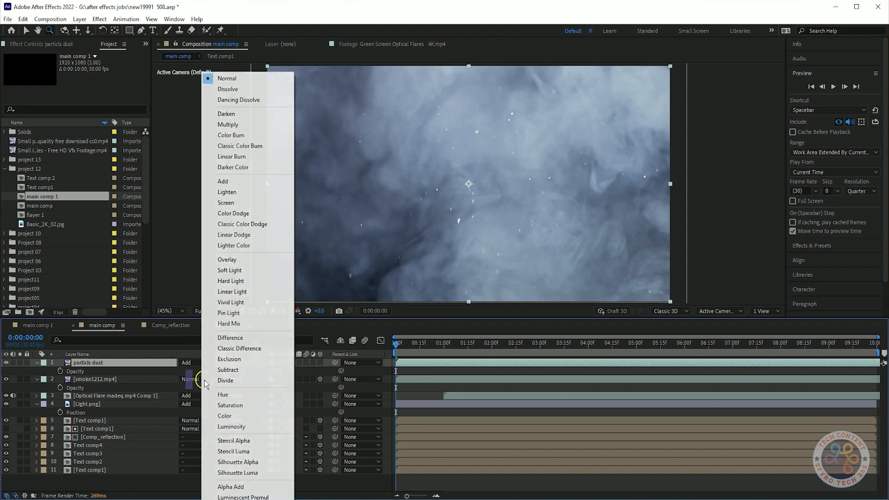
pyautogui.click(233, 185)
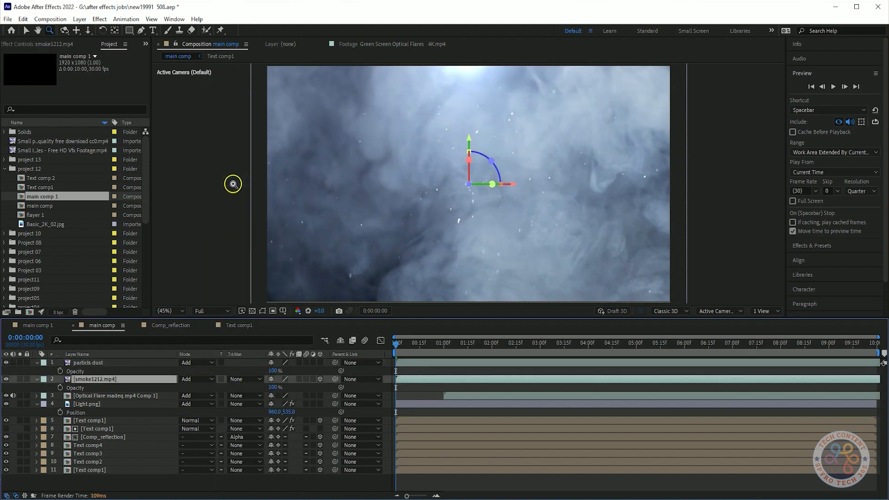
# Keyframe smoke1212.mp4's Opacity at 0% on the first frame, 50% at 0:00:01:15 and 0:00:05:00, and 0% at 0:00:05:16
pyautogui.click(236, 388)
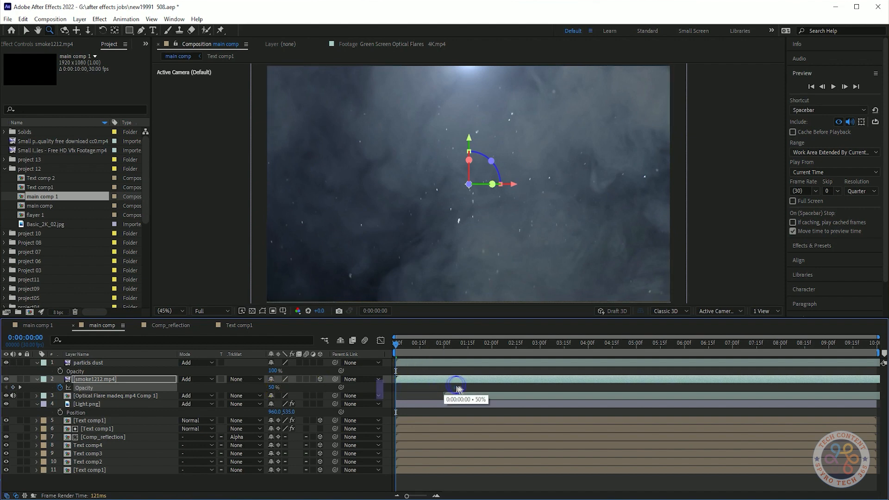
pyautogui.moveTo(416, 343); pyautogui.dragTo(662, 346)
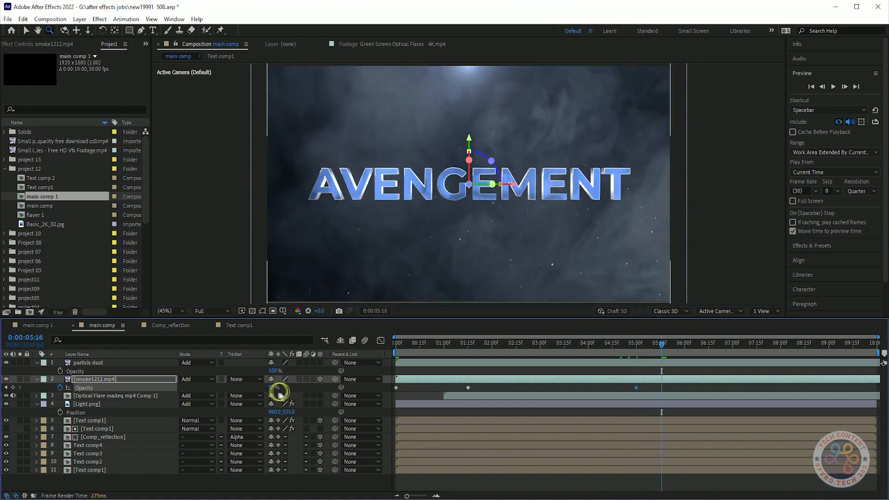
pyautogui.write('0')
pyautogui.press('Return')
# Preview main comp from the first frame to check the smoke fading in and out, and save the project
pyautogui.moveTo(663, 345); pyautogui.dragTo(666, 352)
pyautogui.press('Home')
pyautogui.press('space')
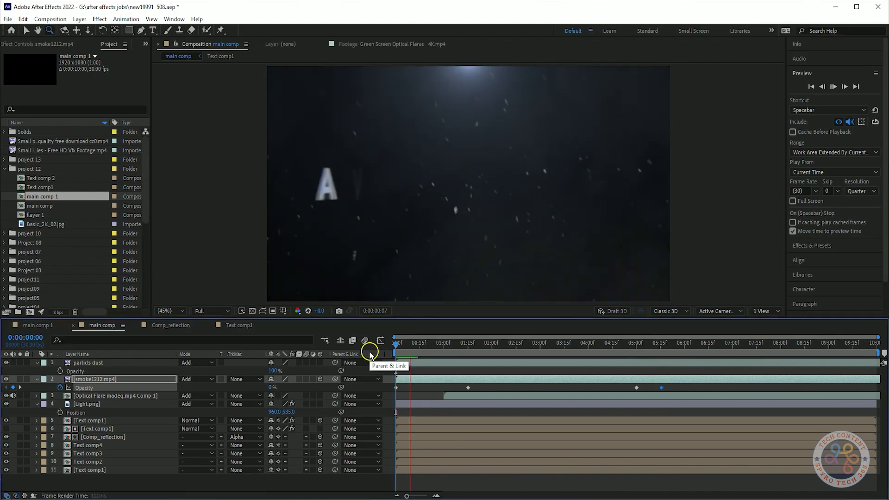
pyautogui.hotkey('ctrl', 's')
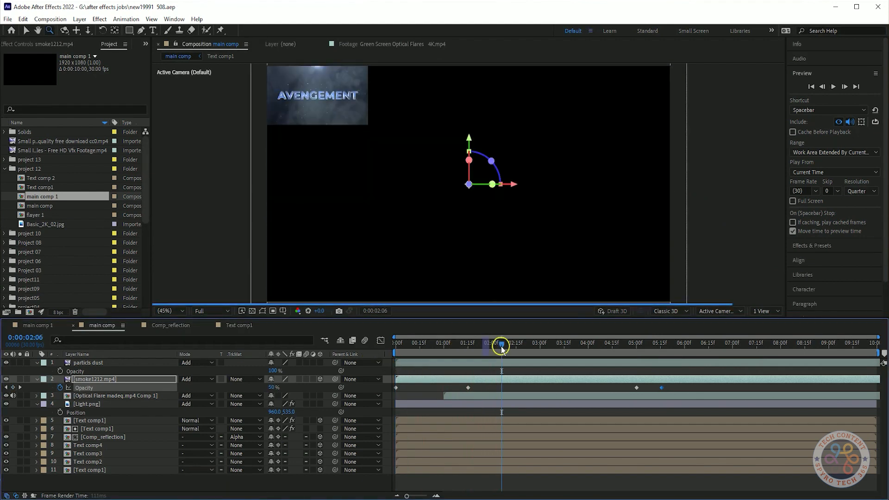
# Move smoke1212.mp4's second Opacity keyframe to 0:00:00:29 and set it to 30%
pyautogui.click(444, 346)
pyautogui.moveTo(468, 388); pyautogui.dragTo(443, 388)
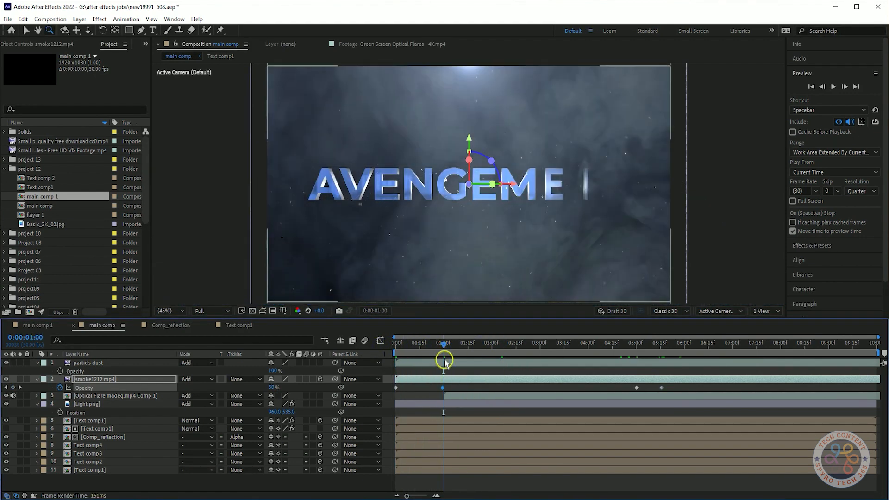
pyautogui.write('30')
pyautogui.press('Return')
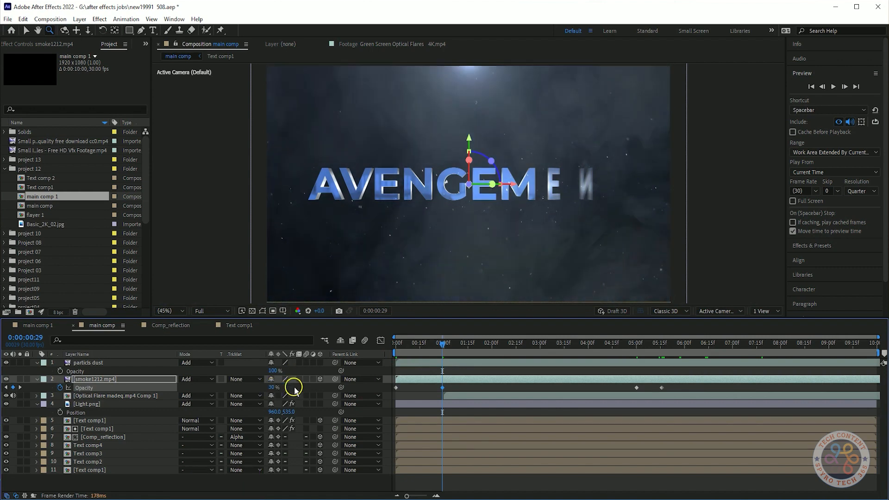
# Set smoke1212.mp4's Opacity keyframe at 0:00:05:00 to 30%
pyautogui.moveTo(582, 362); pyautogui.dragTo(641, 366)
pyautogui.click(274, 388)
pyautogui.write('0')
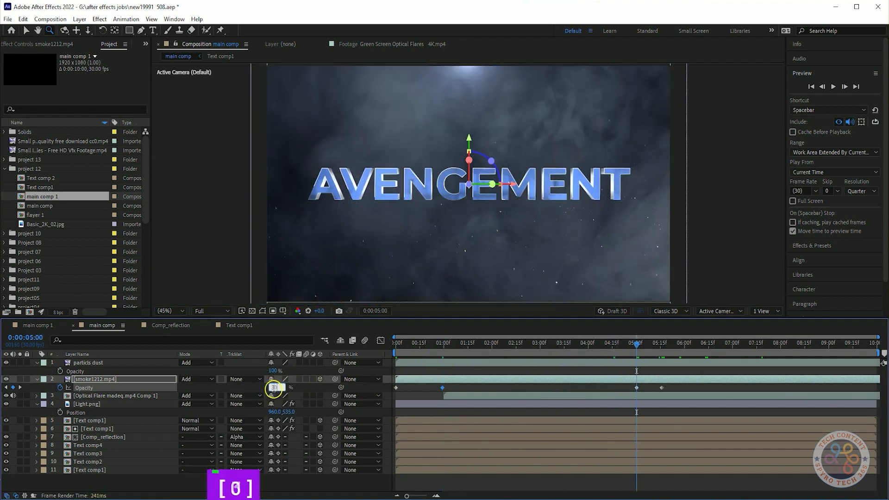
pyautogui.press('Return')
# Preview main comp from the first frame to check the lighter smoke, and save the project
pyautogui.press('Home')
pyautogui.press('space')
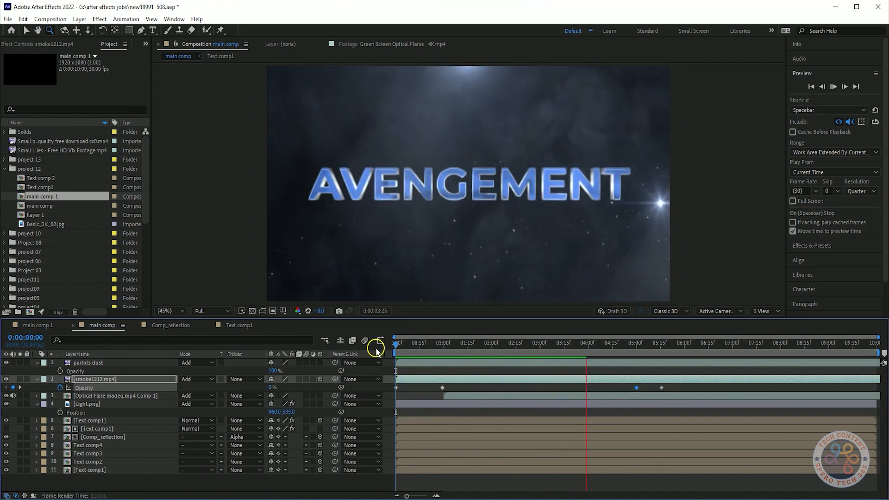
pyautogui.press('space')
pyautogui.hotkey('ctrl', 's')
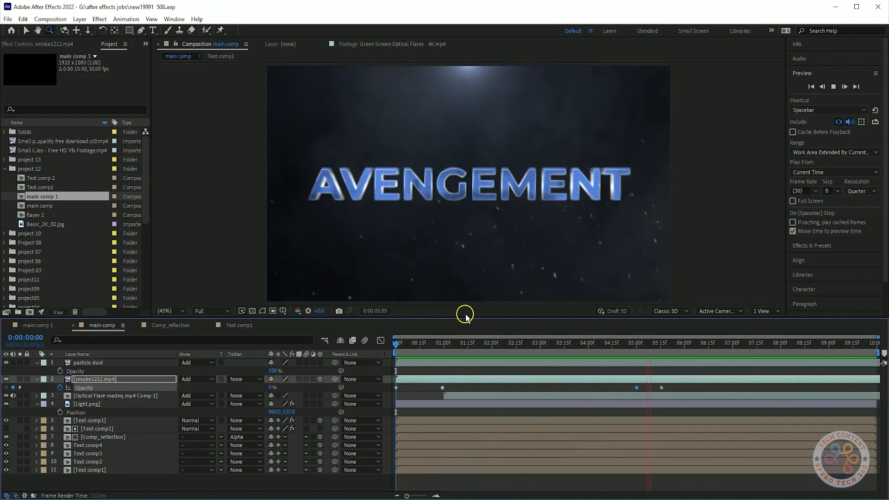
pyautogui.press('space')
# End the work area at about 0:00:05:16 and preview the shortened range from the first frame
pyautogui.moveTo(675, 347); pyautogui.dragTo(664, 354)
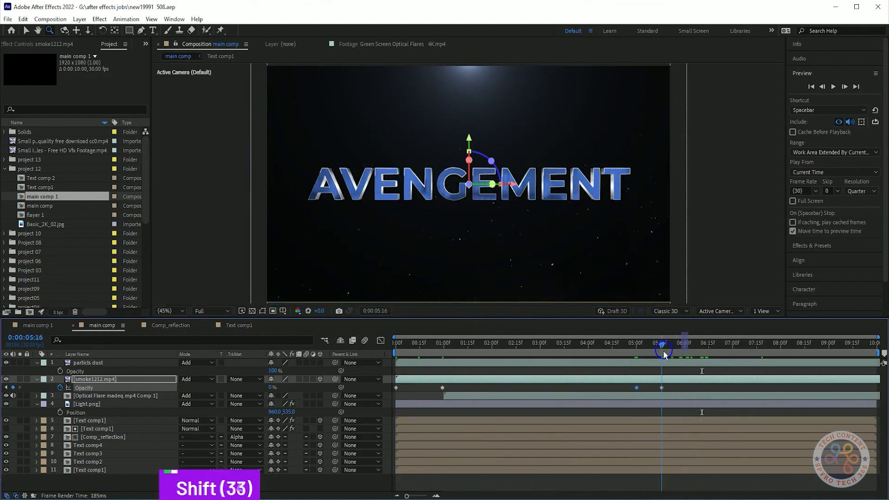
pyautogui.press('space')
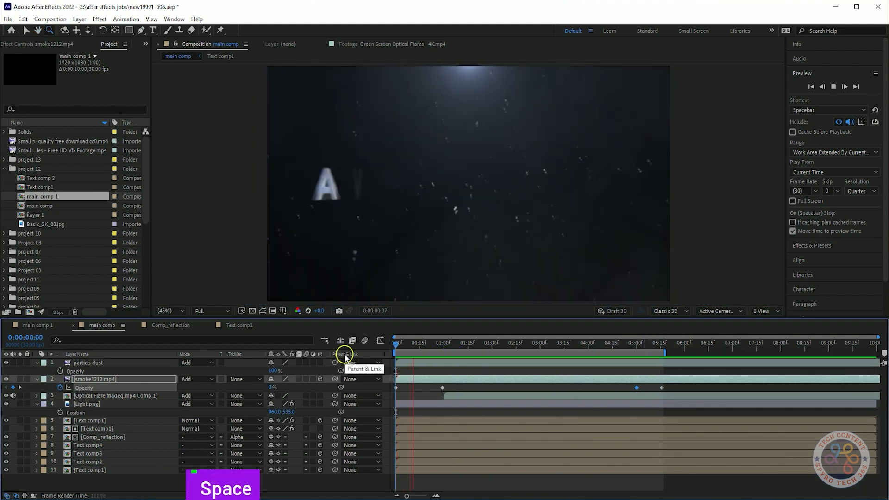
pyautogui.press('space')
# Return to the first frame and collapse the expanded layer properties in main comp
pyautogui.moveTo(501, 347); pyautogui.dragTo(386, 363)
pyautogui.click(37, 363)
pyautogui.click(37, 371)
pyautogui.click(37, 388)
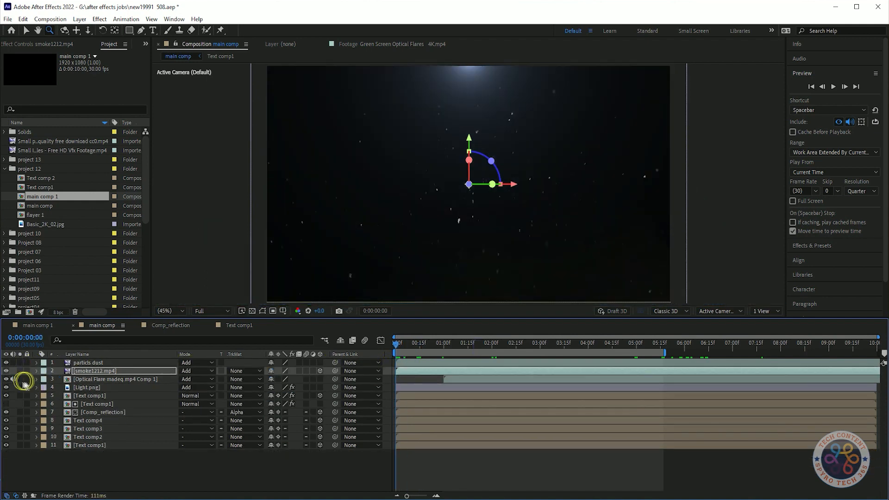
# Add a new camera to main comp and move it above all other layers
pyautogui.rightClick(162, 469)
pyautogui.moveTo(194, 357)
pyautogui.click(305, 404)
pyautogui.click(551, 361)
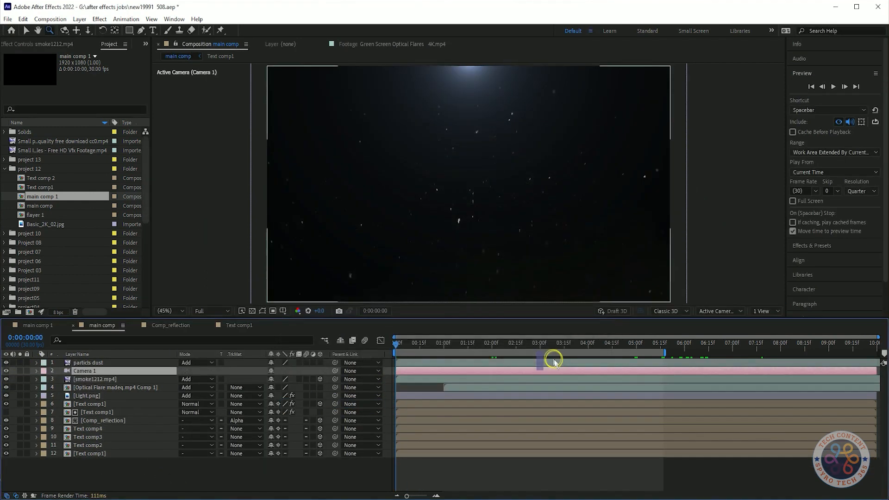
pyautogui.moveTo(95, 364); pyautogui.dragTo(95, 362)
# Keyframe Camera 1's Position on the first frame and at 0:00:00:10, and return to the first frame
pyautogui.press('p')
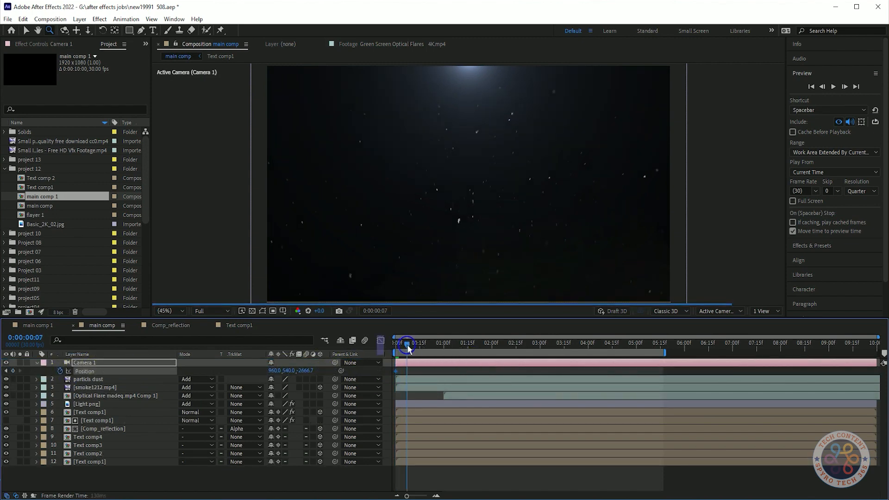
pyautogui.moveTo(408, 349); pyautogui.dragTo(412, 348)
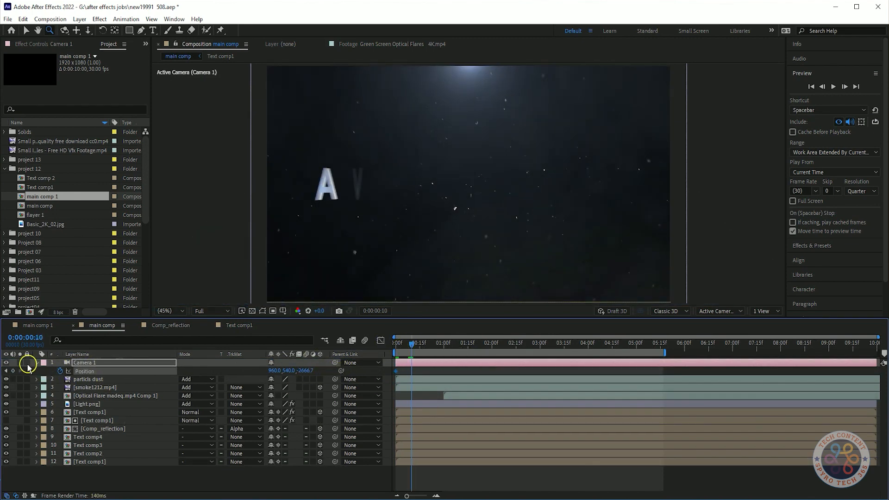
pyautogui.moveTo(411, 347); pyautogui.dragTo(309, 370)
# Try a Z Position of 10000 for Camera 1 on the first frame and preview the move
pyautogui.click(309, 371)
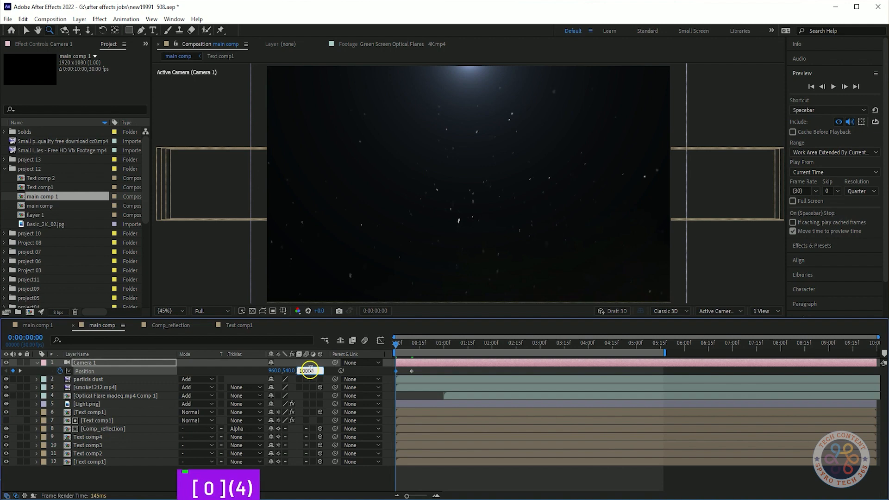
pyautogui.write('1000')
pyautogui.press('Return')
pyautogui.press('space')
pyautogui.press('space')
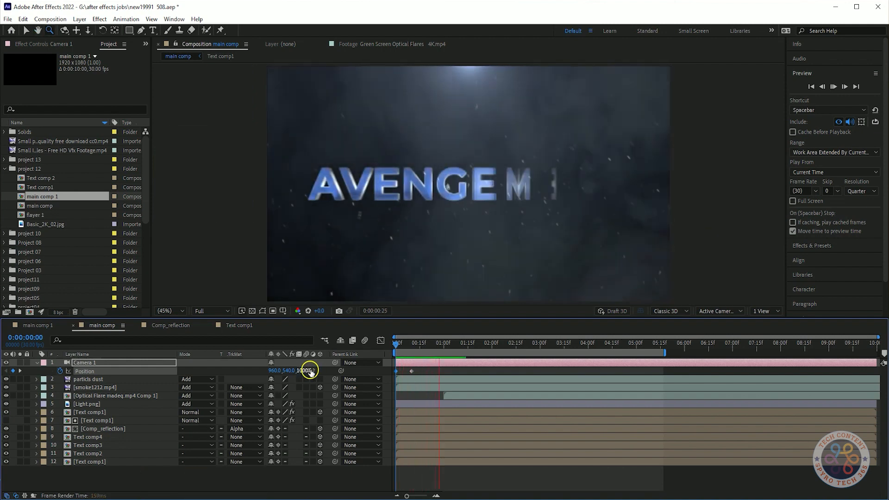
# Set Camera 1's Z Position on the first frame to 1476 and make particls dust a 3D layer
pyautogui.moveTo(453, 348); pyautogui.dragTo(392, 348)
pyautogui.moveTo(302, 370); pyautogui.dragTo(505, 351)
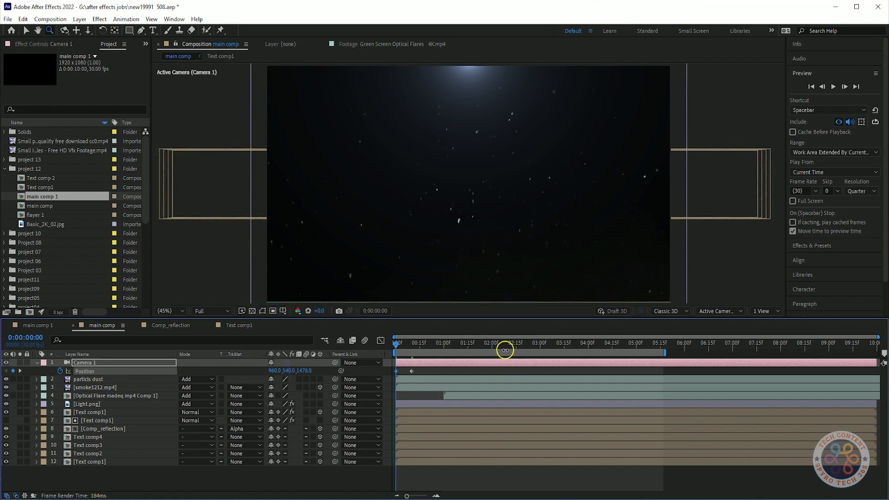
pyautogui.click(320, 380)
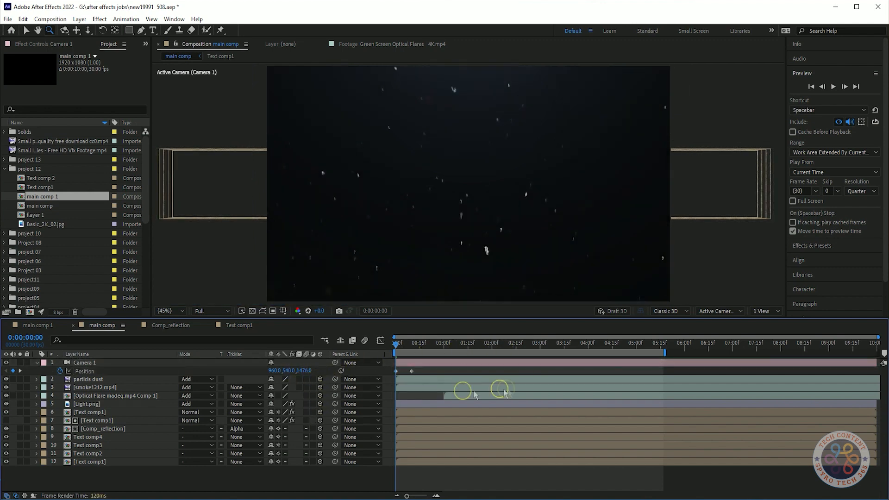
# Preview main comp from the first frame to check the camera move through the dust
pyautogui.press('space')
pyautogui.moveTo(484, 348); pyautogui.dragTo(371, 349)
pyautogui.press('space')
pyautogui.press('space')
# Apply Easy Ease to both of Camera 1's Position keyframes and preview the smoothed move from the first frame
pyautogui.moveTo(434, 369); pyautogui.dragTo(375, 378)
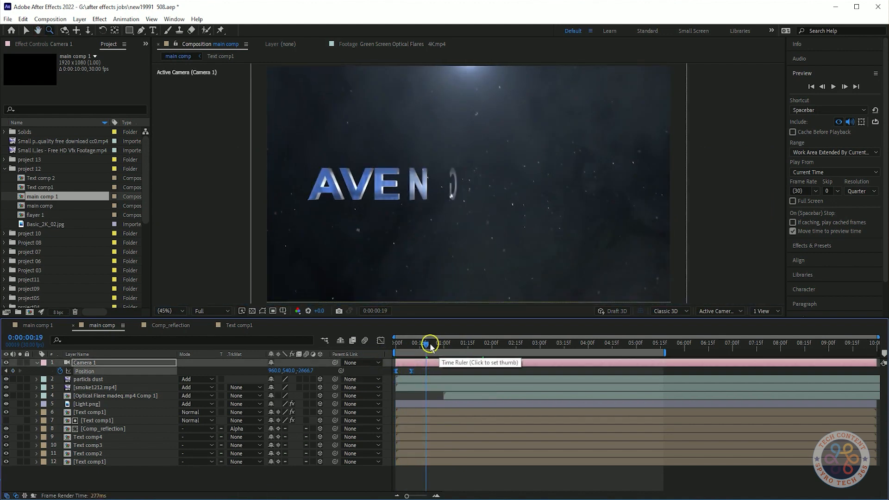
pyautogui.moveTo(428, 345); pyautogui.dragTo(385, 347)
pyautogui.press('space')
pyautogui.press('space')
pyautogui.press('space')
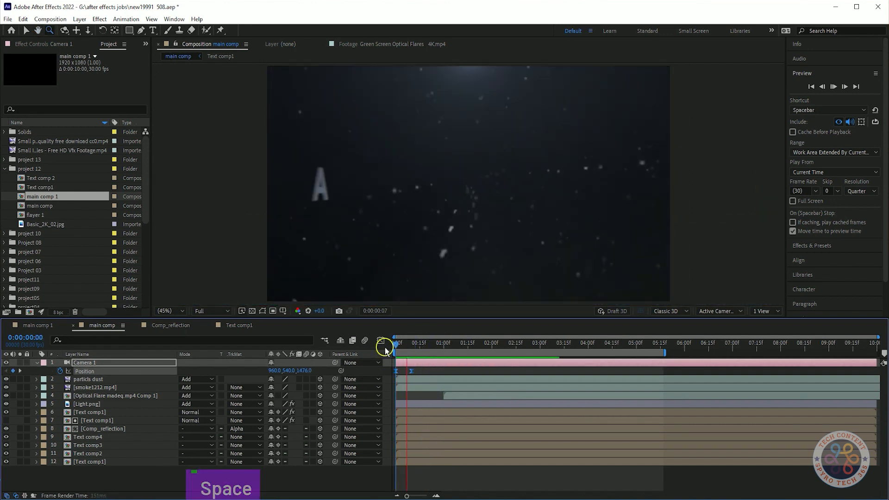
# Replay the work area several times to review the complete title animation with the eased camera move
pyautogui.press('space')
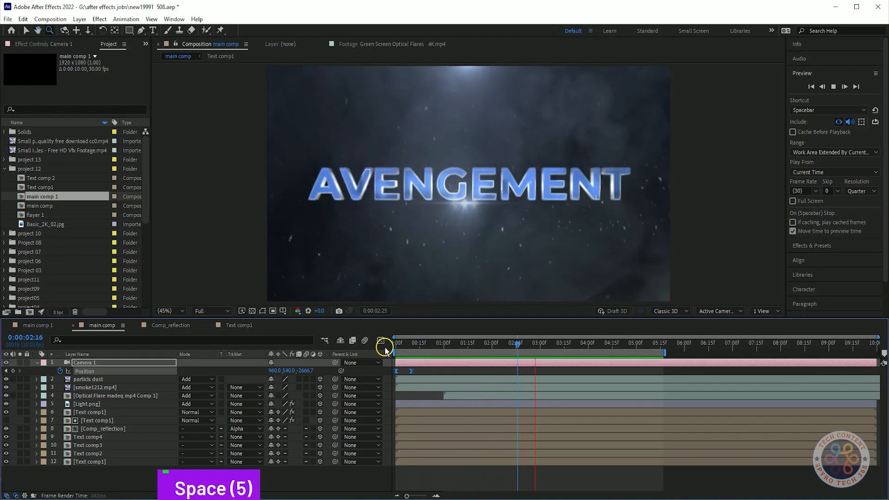
pyautogui.press('space')
pyautogui.press('space')
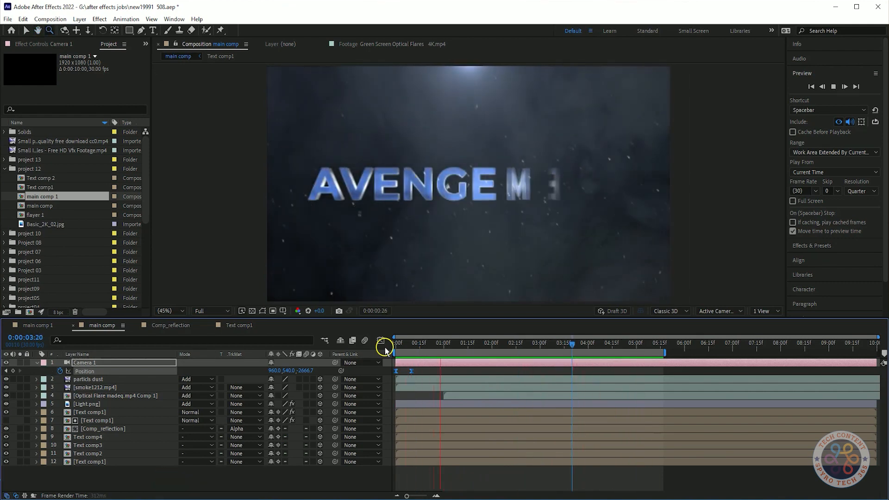
pyautogui.press('space')
pyautogui.press('space')
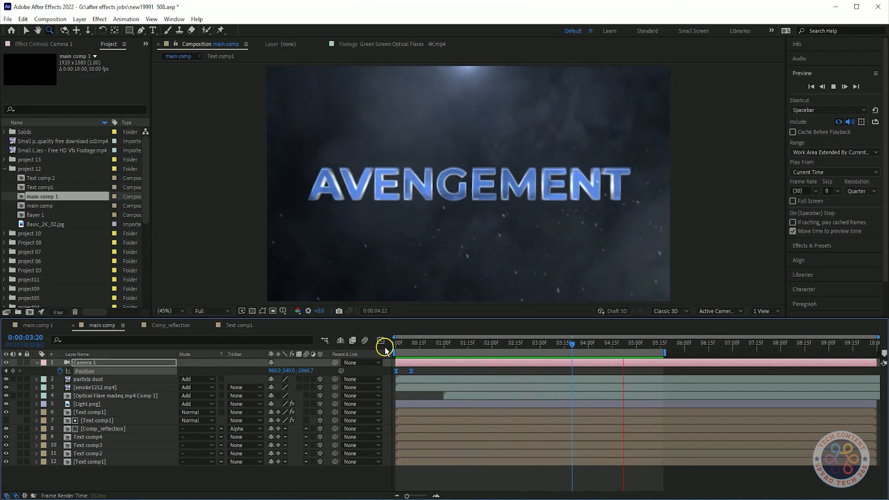
pyautogui.press('space')
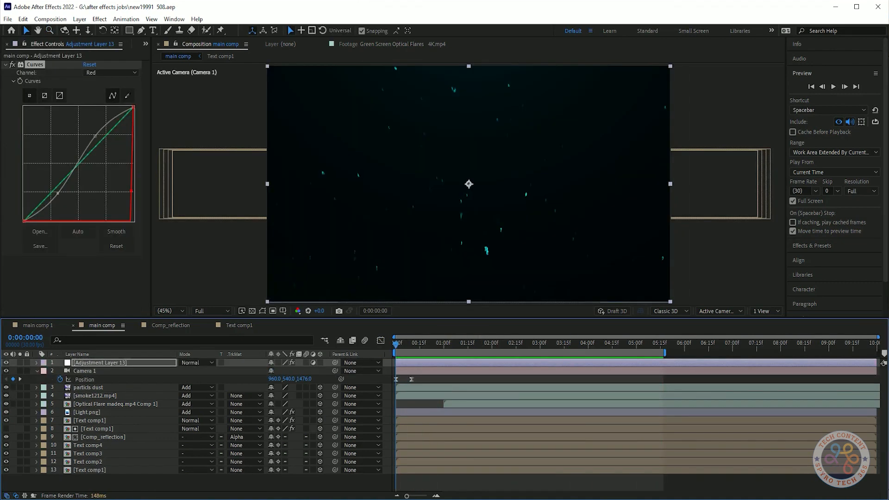
# Show the RGB curve of Adjustment Layer 13's Curves effect and bring up the channel choices again
pyautogui.click(111, 73)
pyautogui.click(106, 83)
pyautogui.click(111, 73)
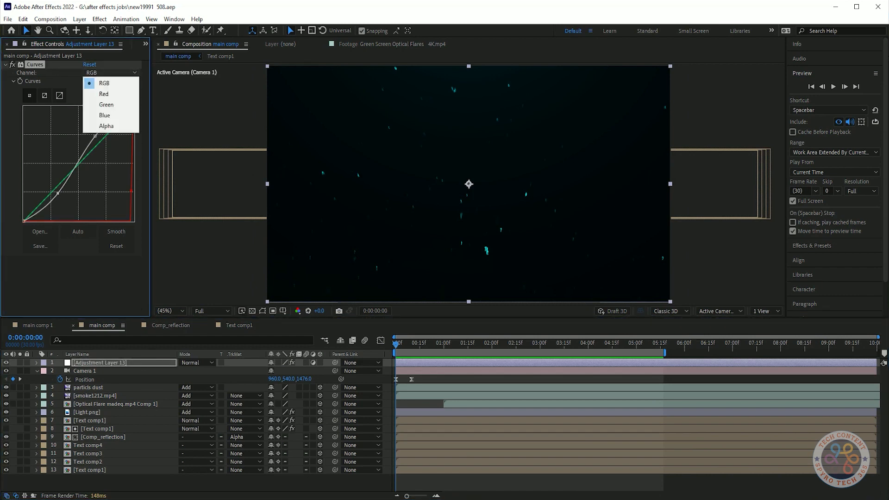